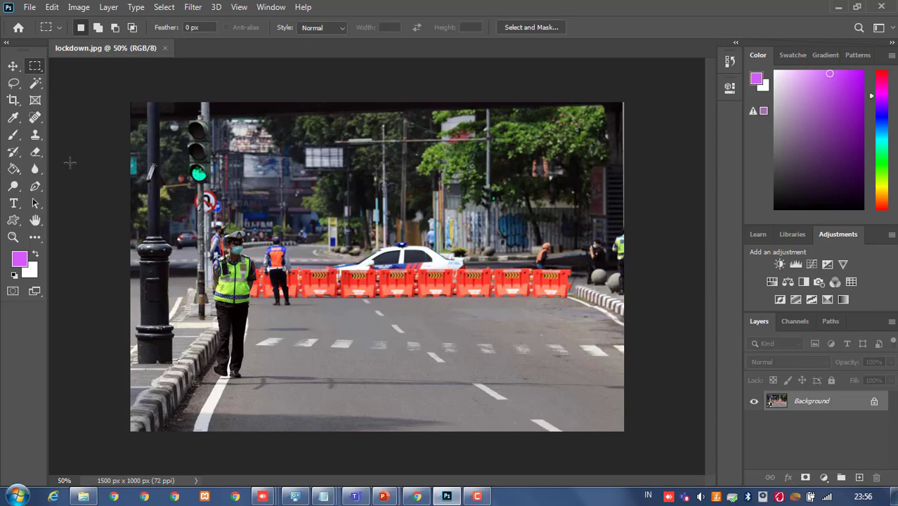
pyautogui.rightClick(39, 71)
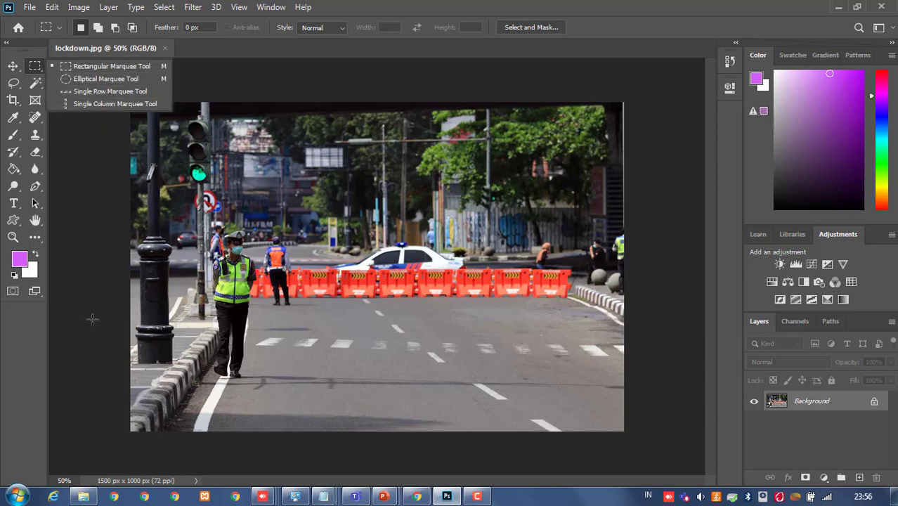
pyautogui.click(94, 262)
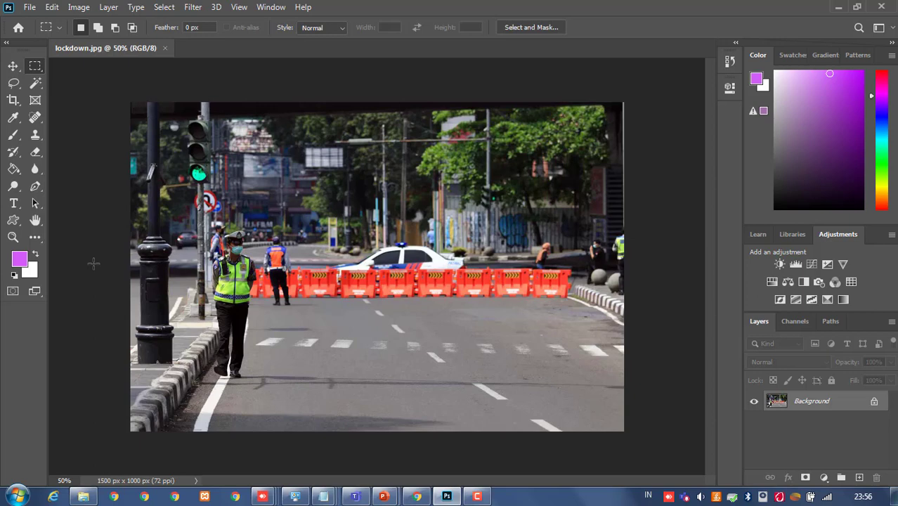
pyautogui.rightClick(36, 68)
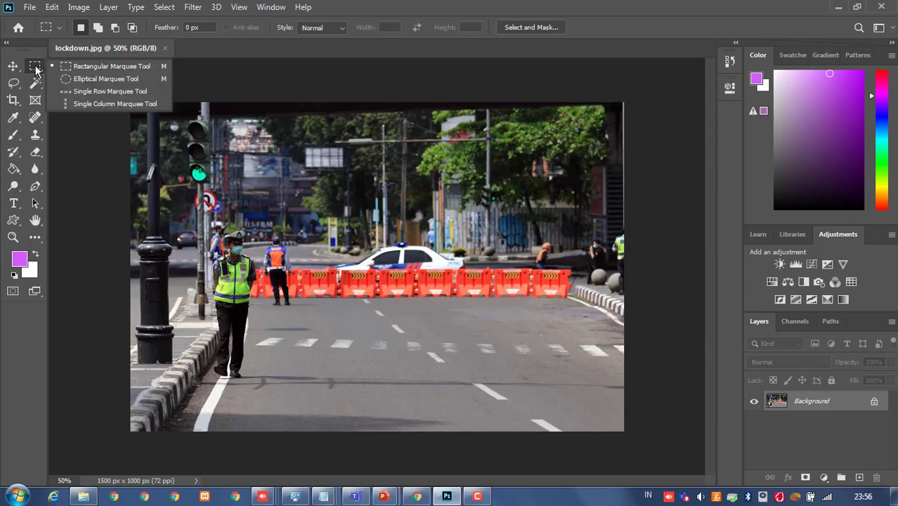
pyautogui.click(81, 67)
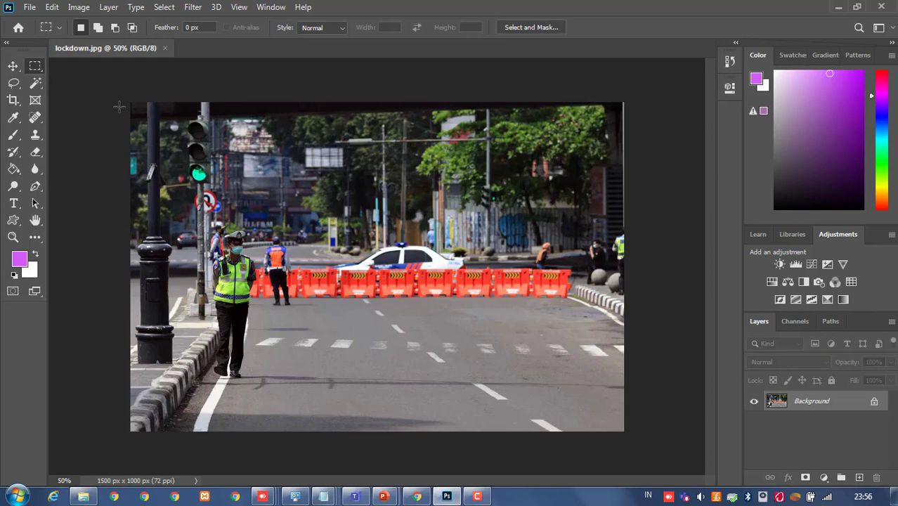
# Step: Select the officer in the orange vest with the Rectangular Marquee Tool and replace him using a Content-Aware fill
pyautogui.rightClick(37, 68)
pyautogui.click(64, 66)
pyautogui.moveTo(263, 234); pyautogui.dragTo(302, 309)
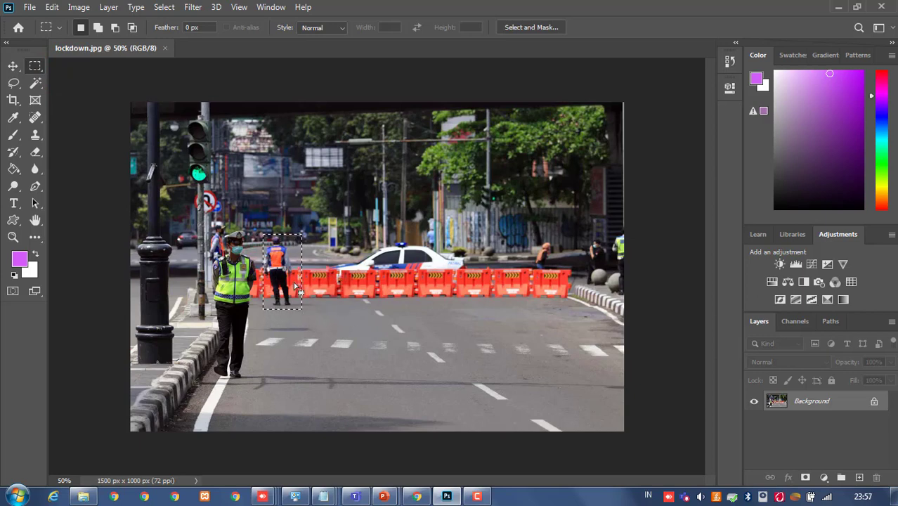
pyautogui.rightClick(295, 281)
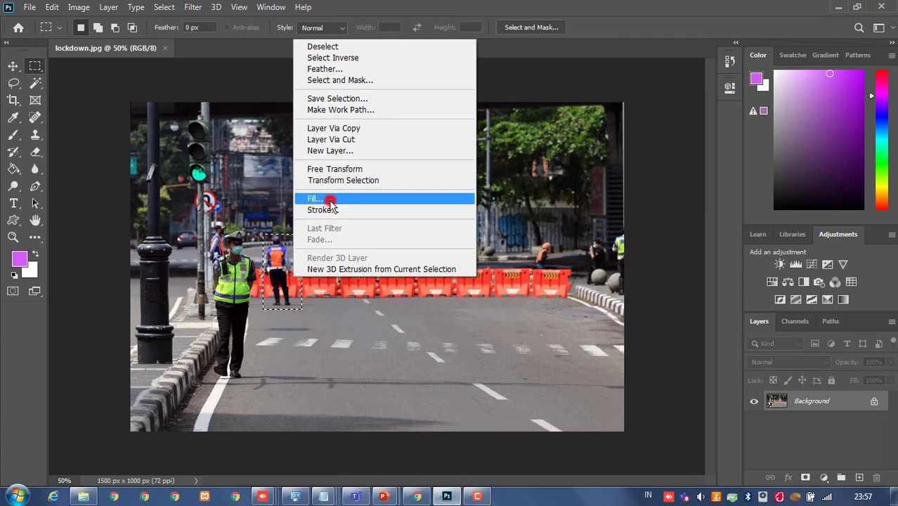
pyautogui.click(331, 201)
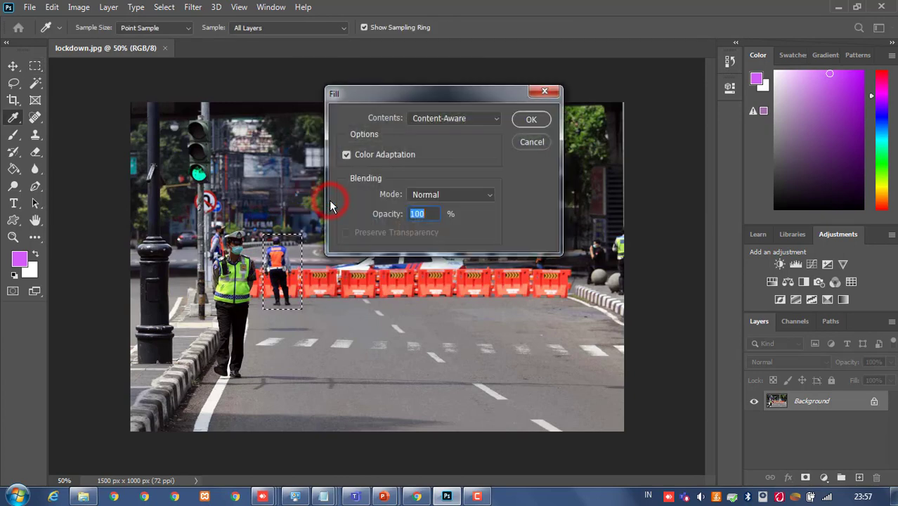
pyautogui.click(447, 123)
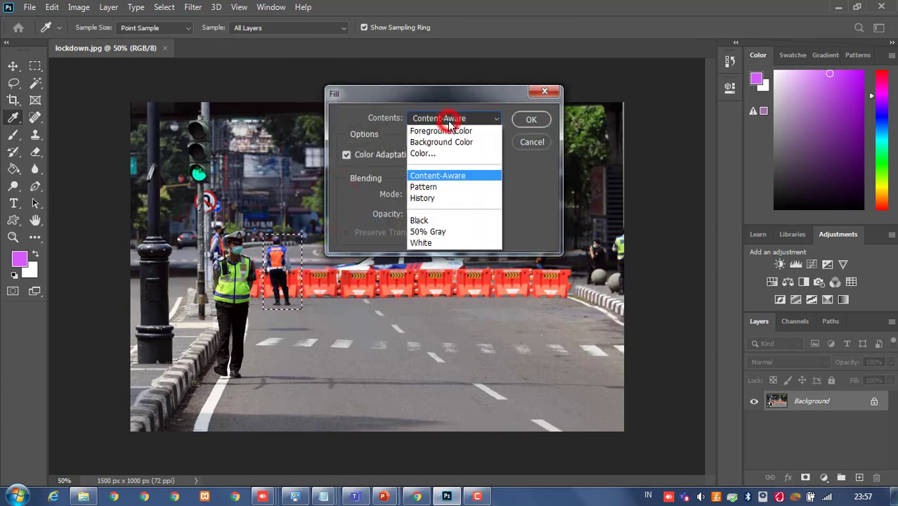
pyautogui.click(459, 176)
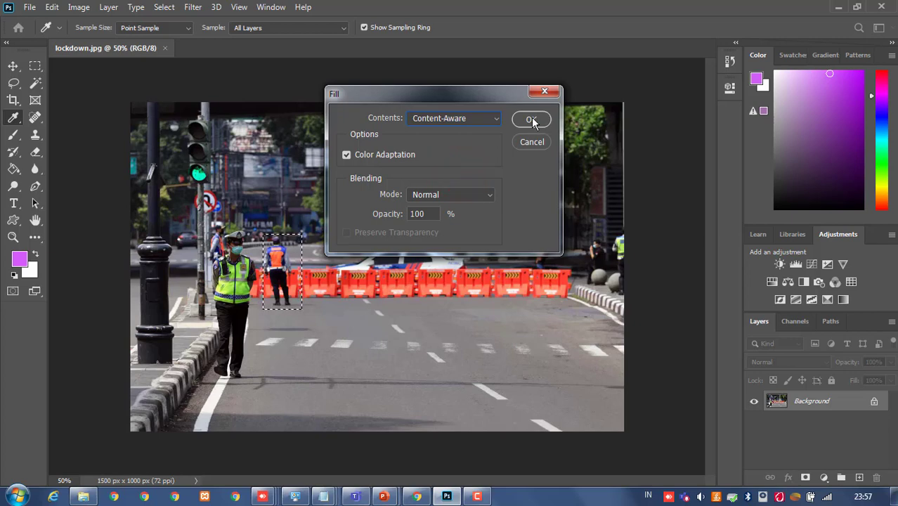
pyautogui.click(532, 119)
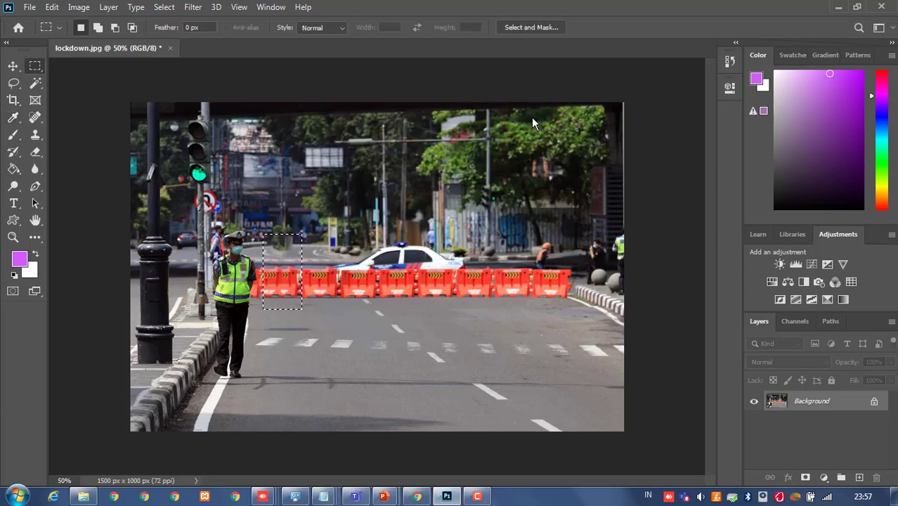
pyautogui.click(314, 257)
# Step: Marquee-select the masked officer in the yellow vest, apply a Content-Aware fill to remove him, and deselect
pyautogui.moveTo(211, 223); pyautogui.dragTo(262, 380)
pyautogui.rightClick(257, 303)
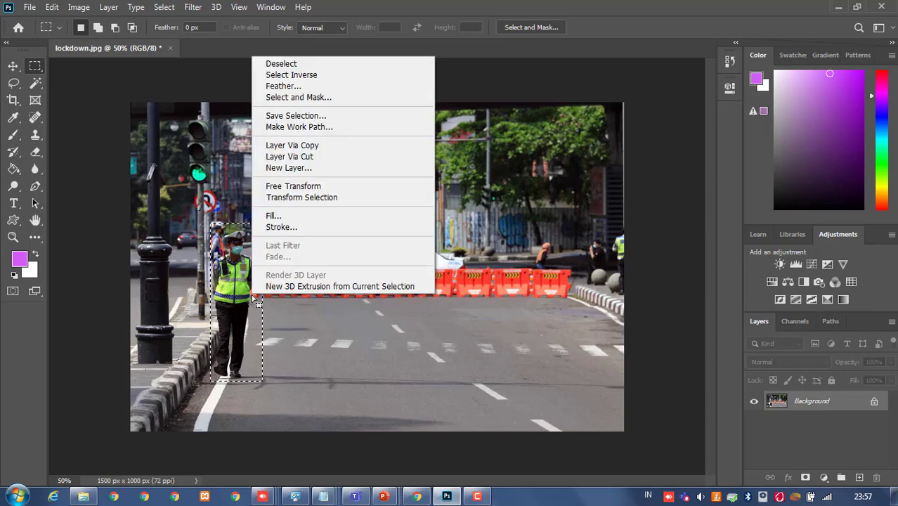
pyautogui.click(281, 214)
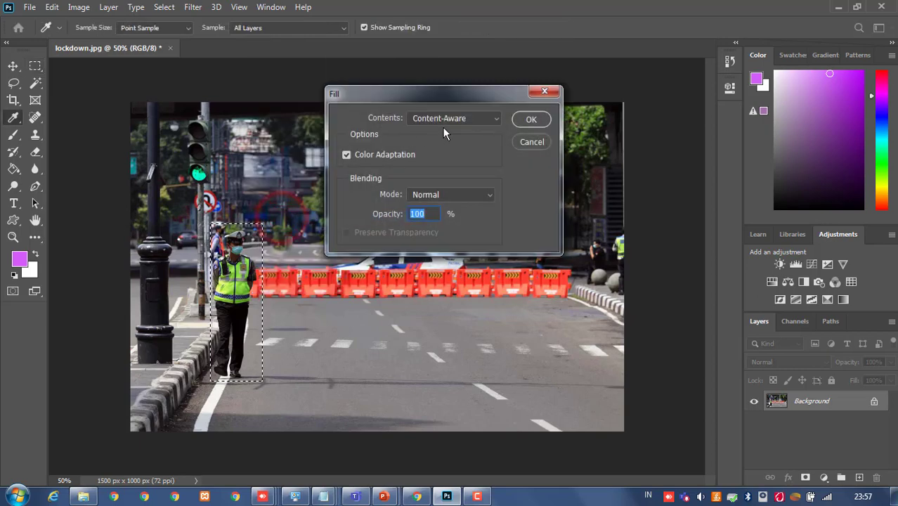
pyautogui.click(523, 119)
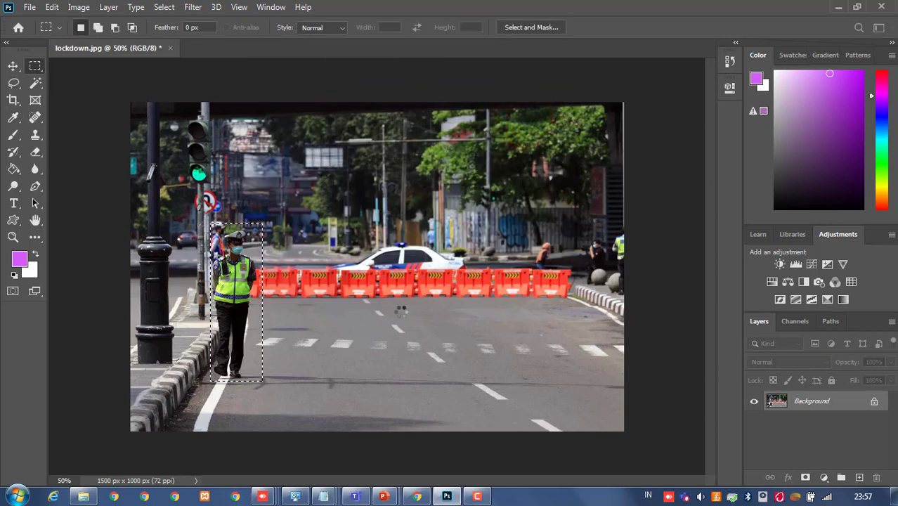
pyautogui.click(375, 311)
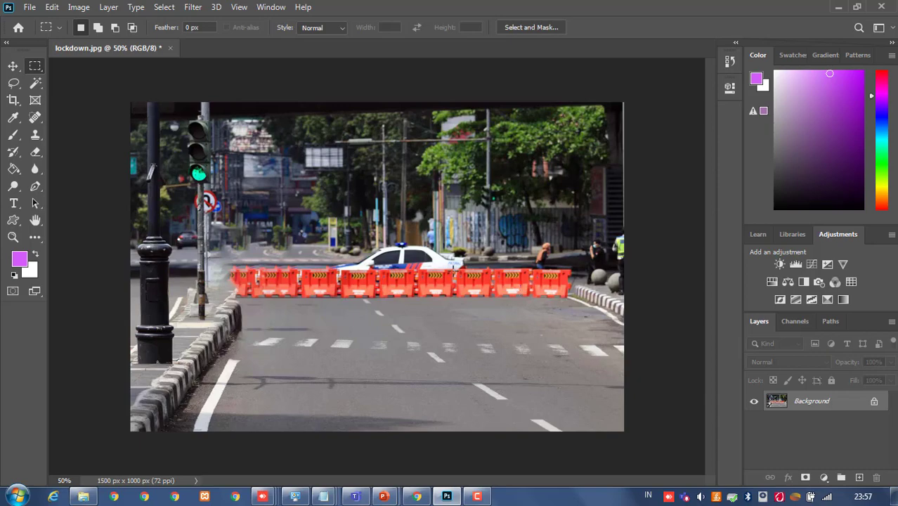
# Step: Quit without saving the changes to lockdown.jpg and start Adobe Photoshop 2020 again
pyautogui.click(882, 6)
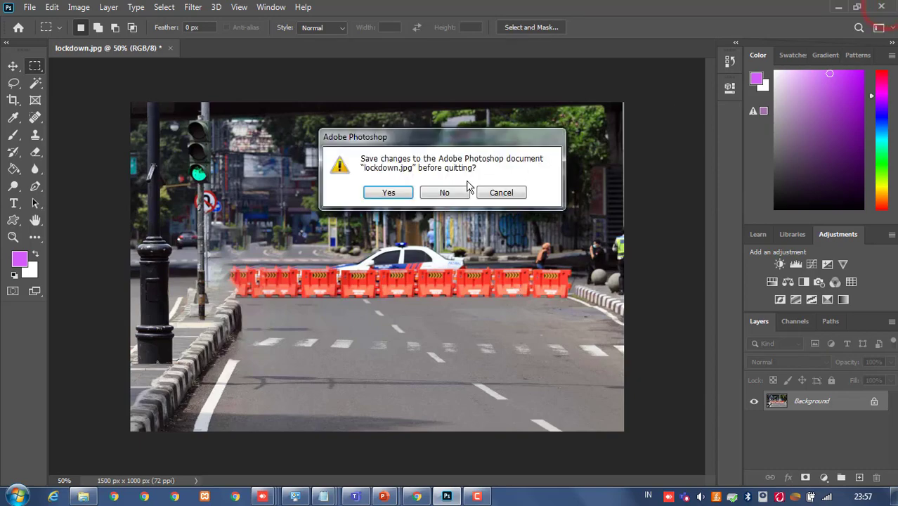
pyautogui.click(445, 192)
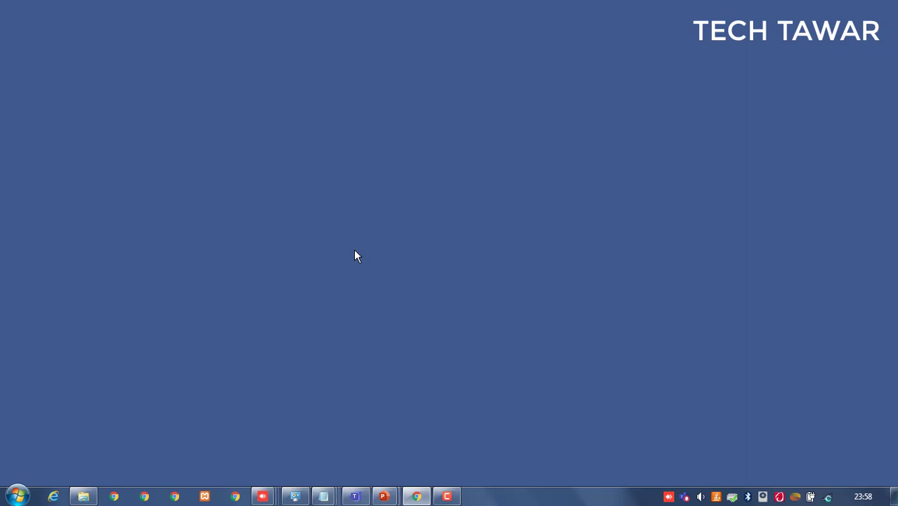
pyautogui.click(17, 496)
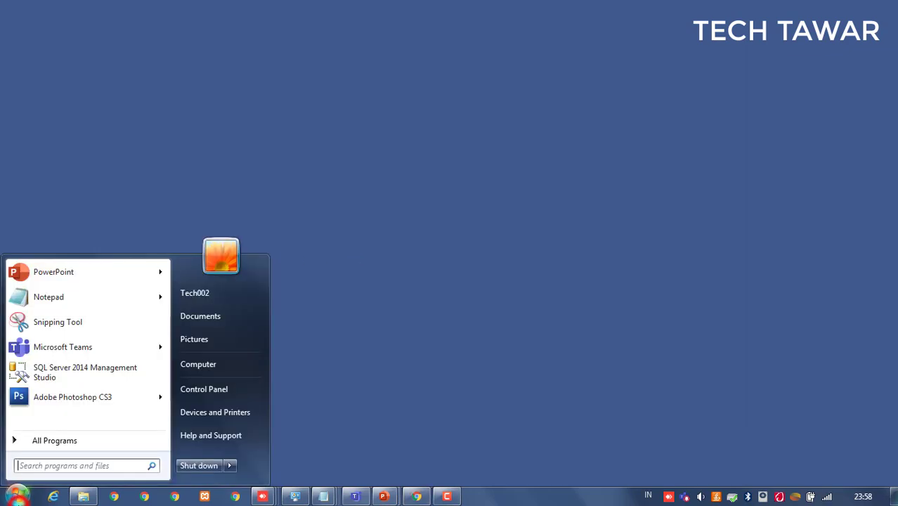
pyautogui.write('pho')
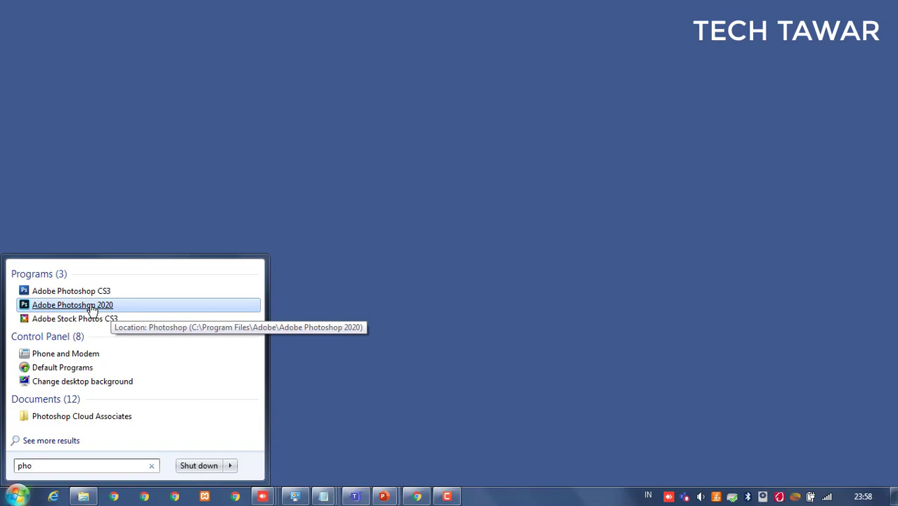
pyautogui.click(95, 310)
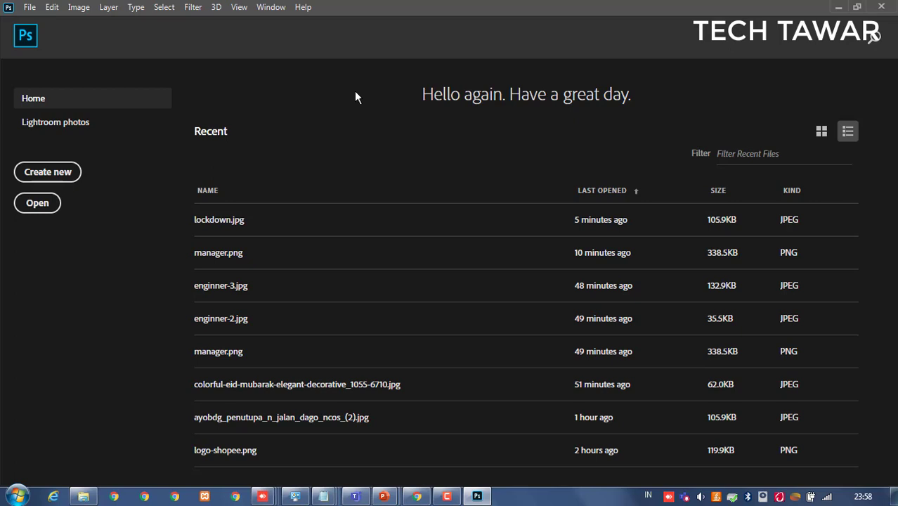
pyautogui.click(30, 7)
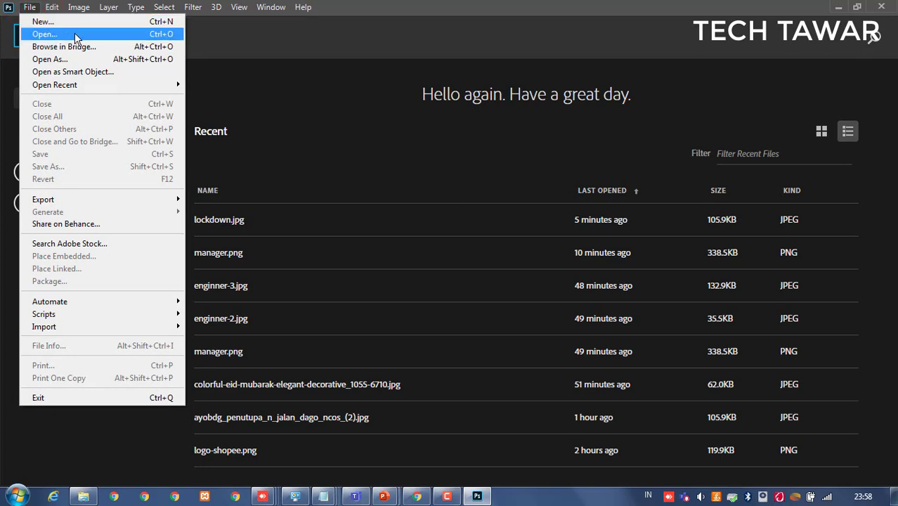
pyautogui.click(260, 80)
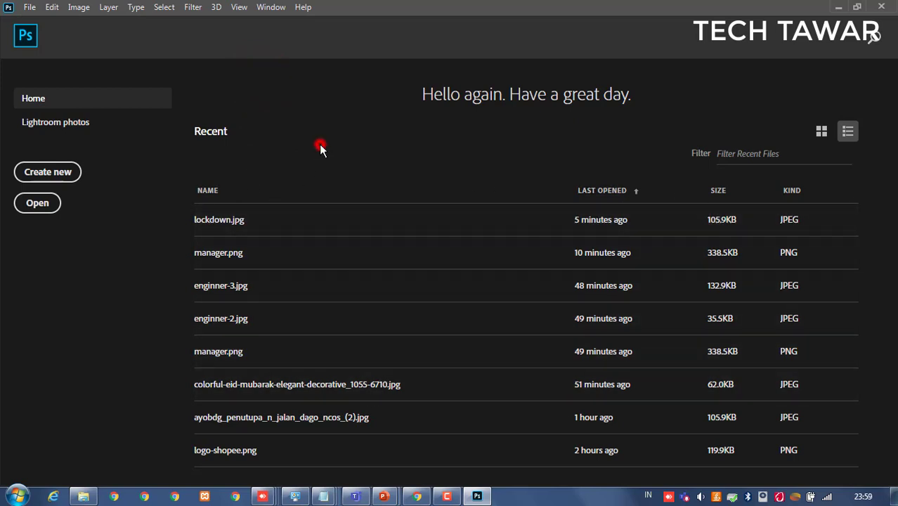
pyautogui.click(320, 145)
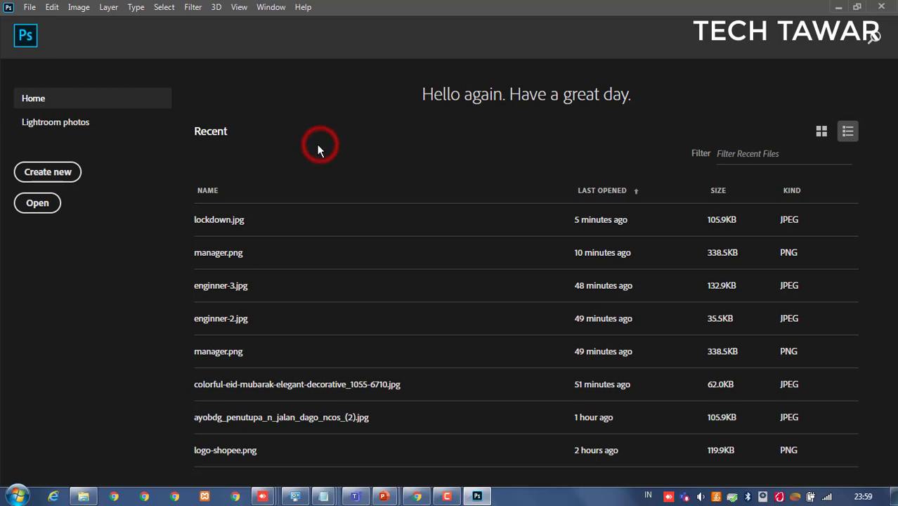
# Step: Create a new 1366 x 768 pixel document at 72 pixels/inch in RGB Color with a white background
pyautogui.click(32, 7)
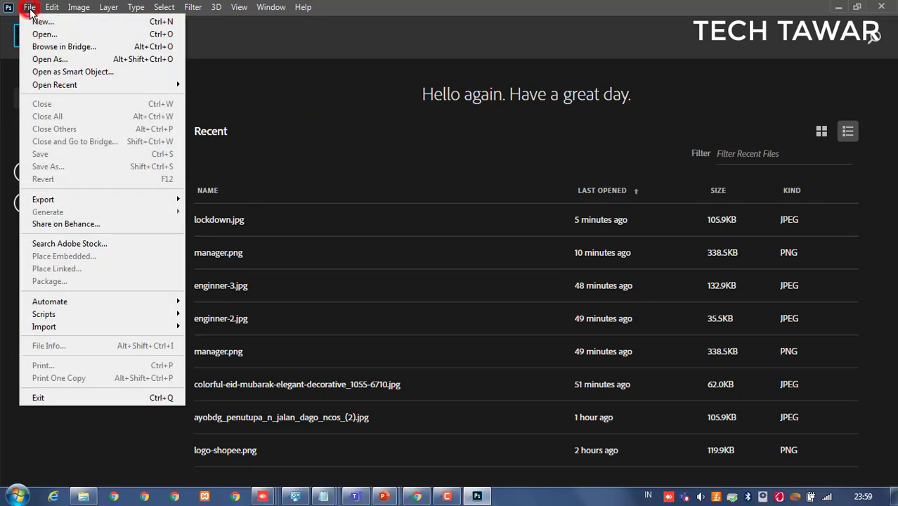
pyautogui.click(38, 21)
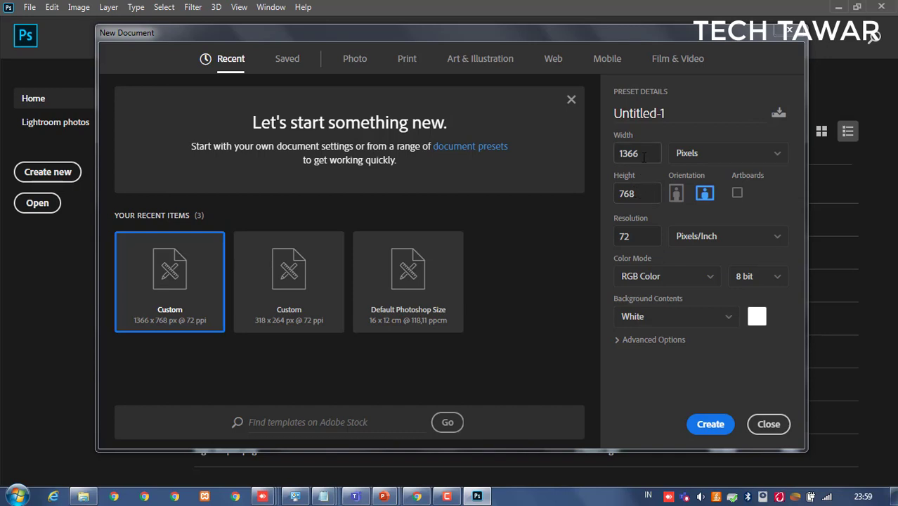
pyautogui.click(735, 161)
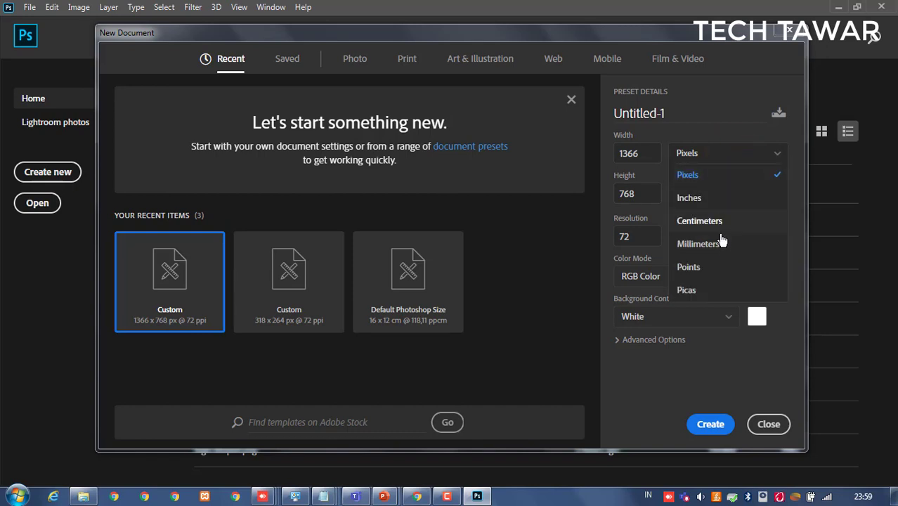
pyautogui.click(698, 114)
pyautogui.click(632, 154)
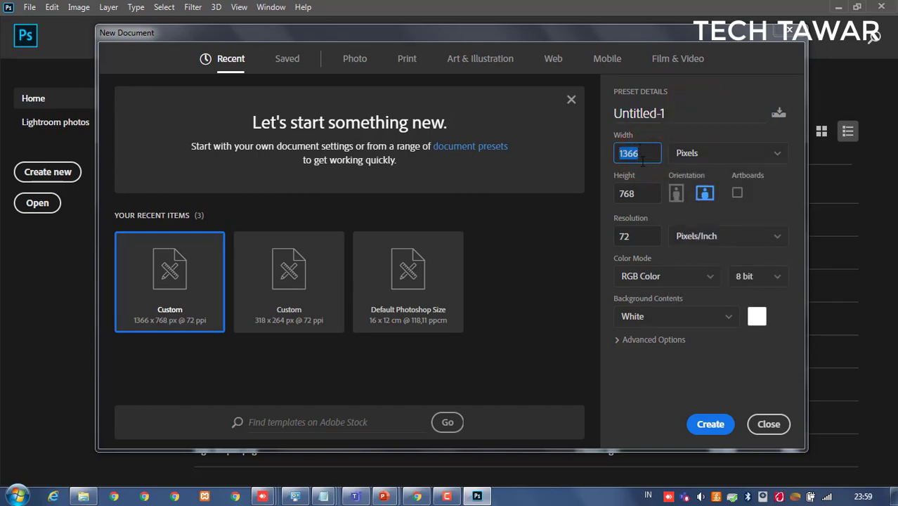
pyautogui.click(642, 197)
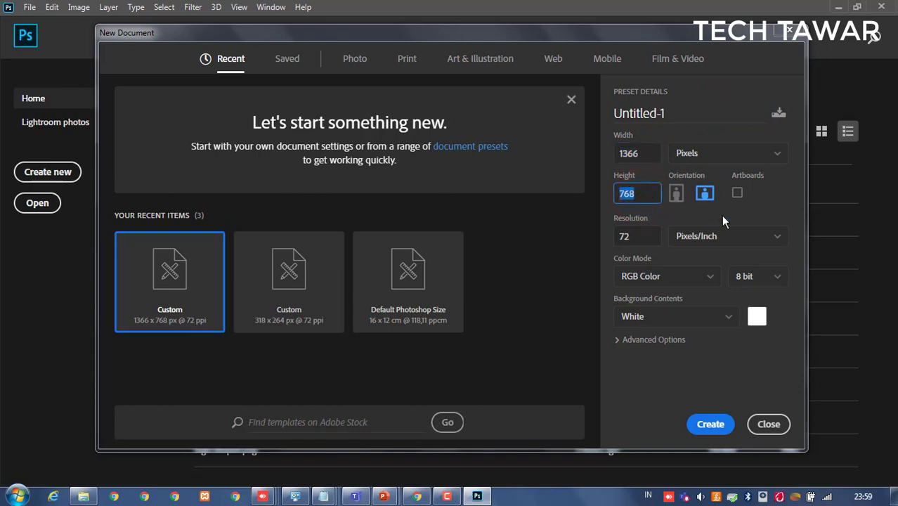
pyautogui.click(710, 425)
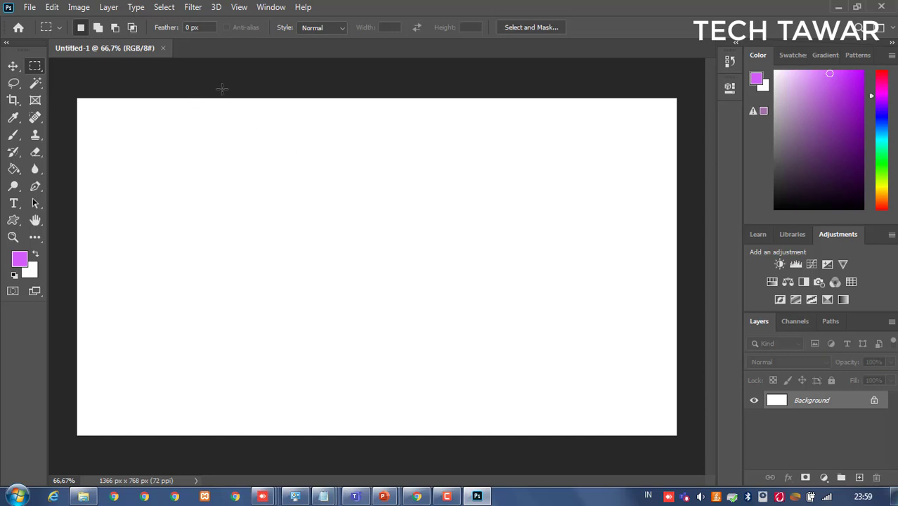
# Step: Switch the tool palette to a single column and restore its two-column layout
pyautogui.click(21, 45)
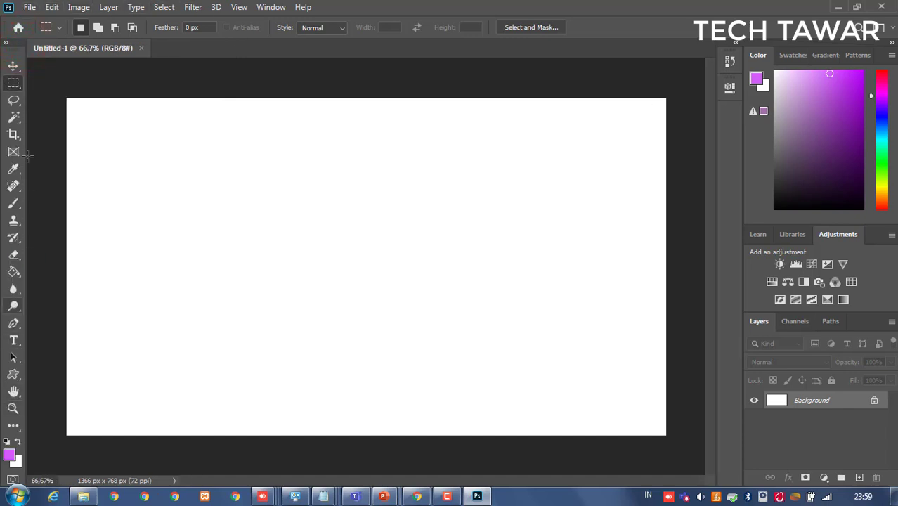
pyautogui.click(6, 44)
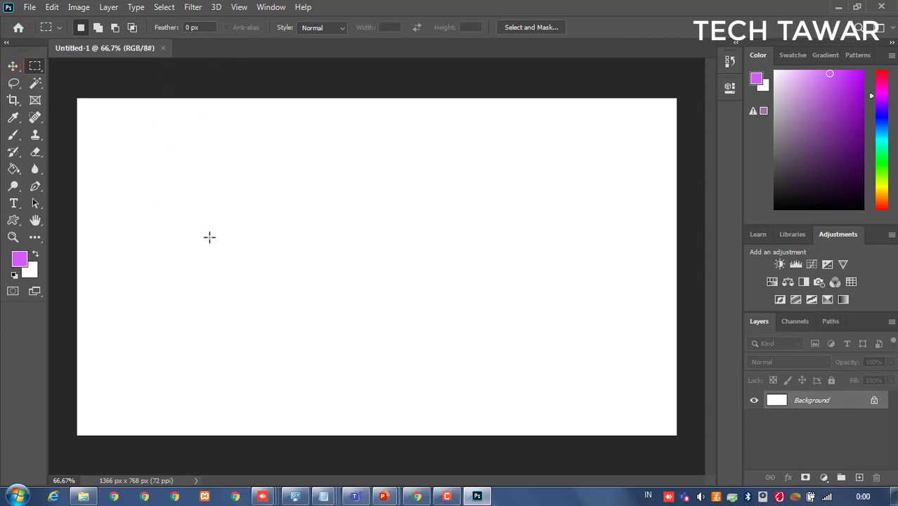
# Step: Place manager.png from the D: image folder into the centre of the blank document and commit the placement at 100% size
pyautogui.click(84, 497)
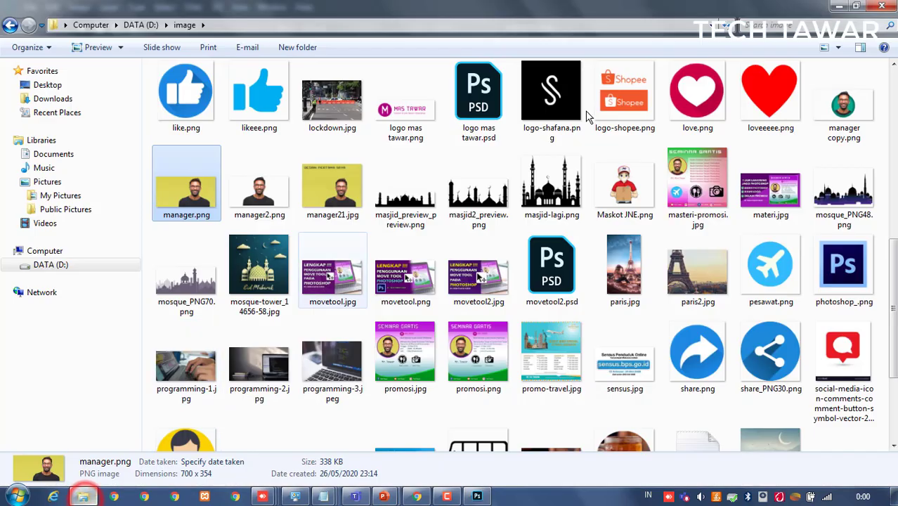
pyautogui.click(858, 6)
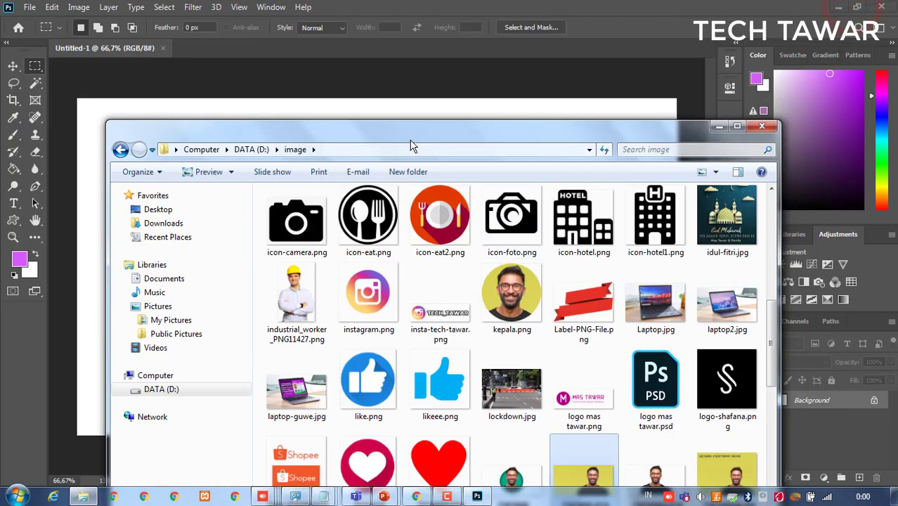
pyautogui.moveTo(411, 136); pyautogui.dragTo(655, 129)
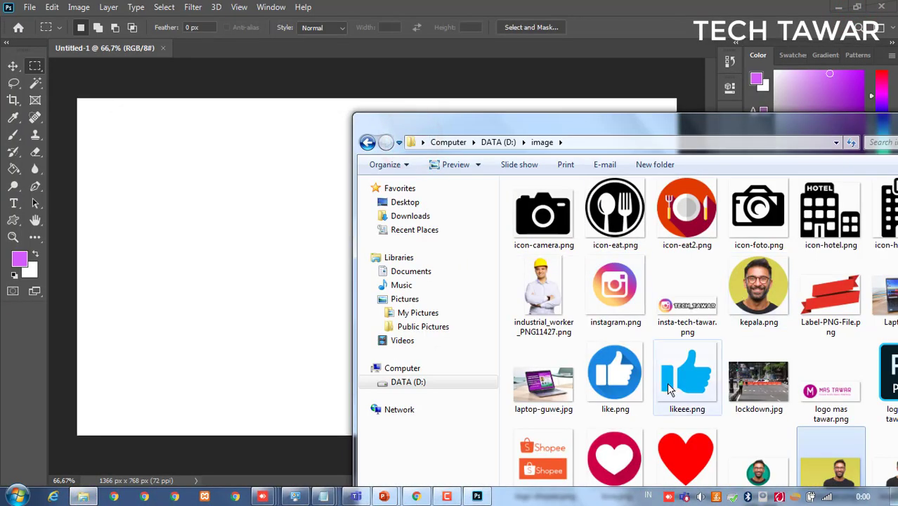
pyautogui.scroll(-3, 664, 371)
pyautogui.moveTo(830, 238); pyautogui.dragTo(223, 215)
pyautogui.moveTo(239, 268); pyautogui.dragTo(209, 251)
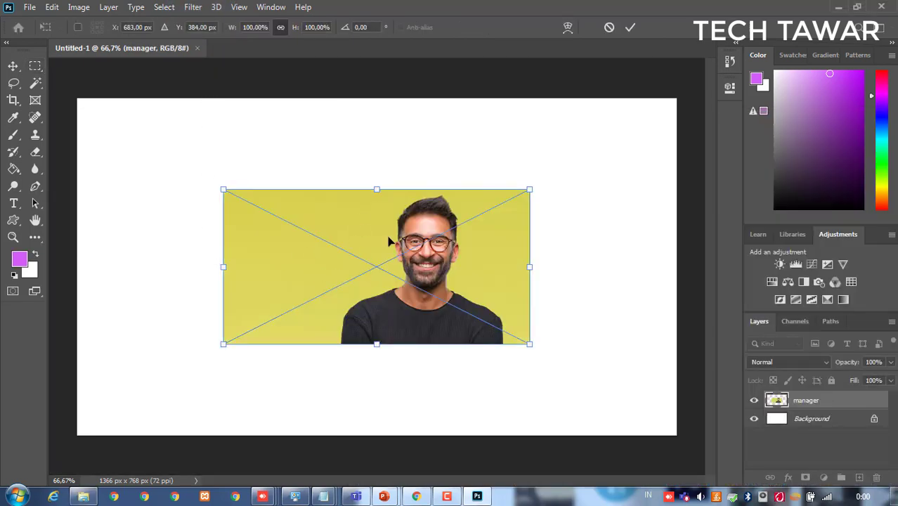
pyautogui.click(376, 142)
pyautogui.click(630, 28)
pyautogui.moveTo(468, 217); pyautogui.dragTo(427, 222)
pyautogui.click(422, 215)
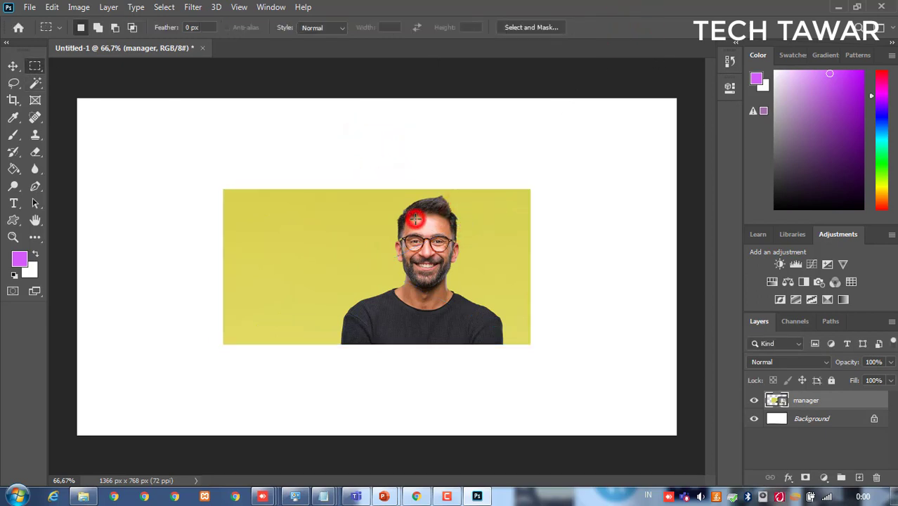
# Step: Move the manager image to the lower-left area of the canvas and deselect its layer
pyautogui.click(13, 67)
pyautogui.moveTo(350, 243); pyautogui.dragTo(202, 336)
pyautogui.click(477, 306)
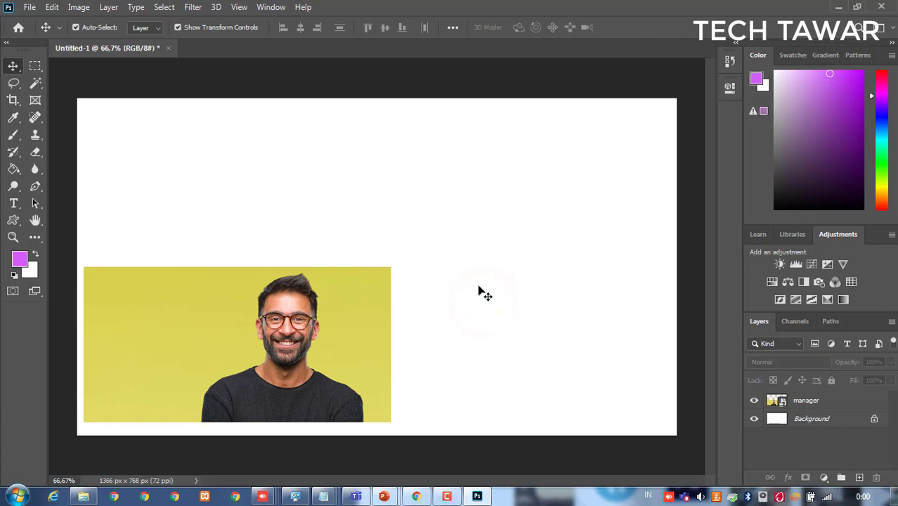
# Step: Open manager.png from the D: image folder as a separate document and compare it with Untitled-1
pyautogui.click(82, 496)
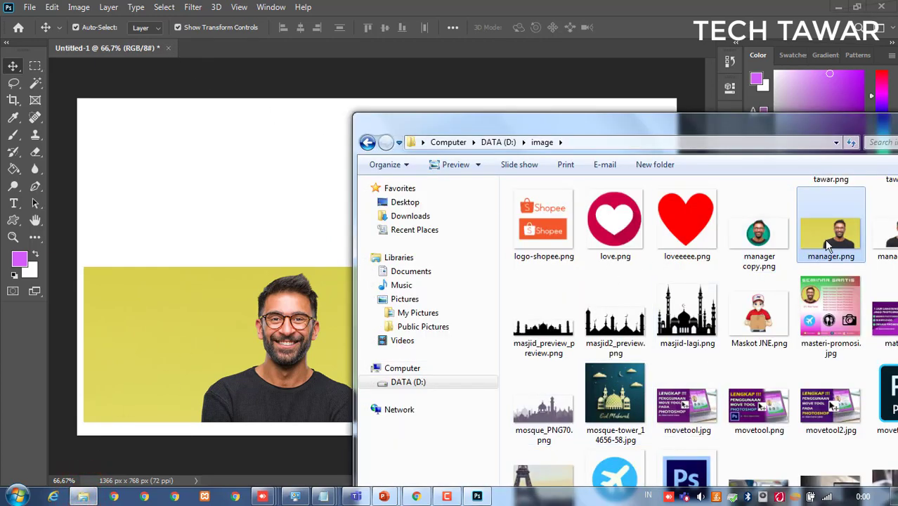
pyautogui.moveTo(831, 239); pyautogui.dragTo(217, 47)
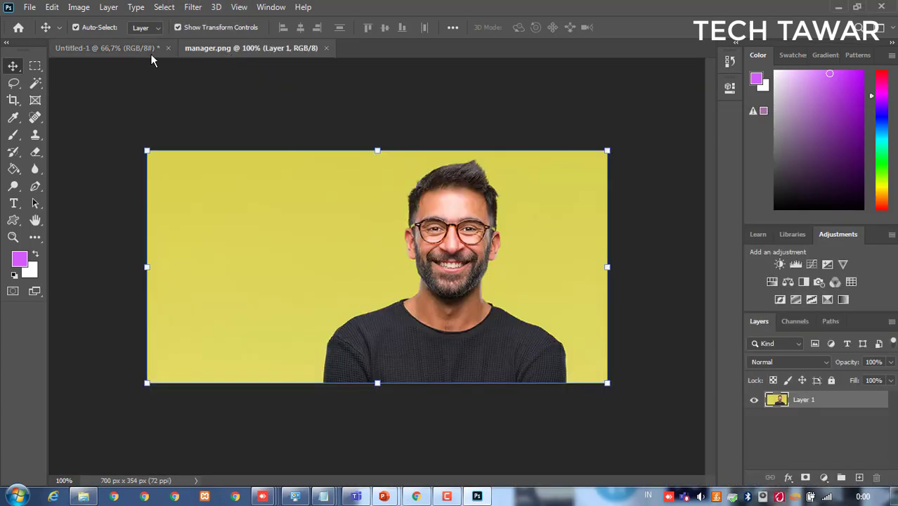
pyautogui.click(126, 49)
pyautogui.click(226, 47)
pyautogui.click(150, 48)
pyautogui.click(213, 47)
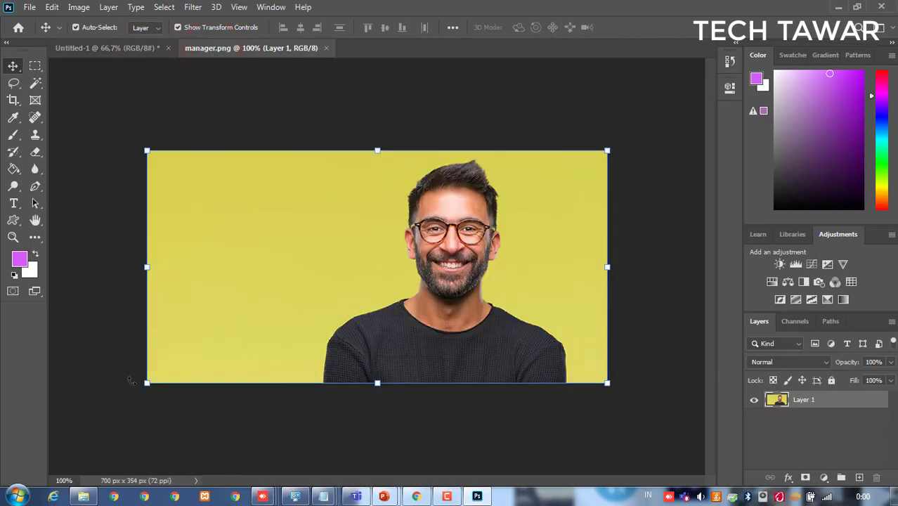
# Step: Open lockdown.jpg from the D: image folder as another separate document and return to Untitled-1
pyautogui.click(86, 498)
pyautogui.click(607, 349)
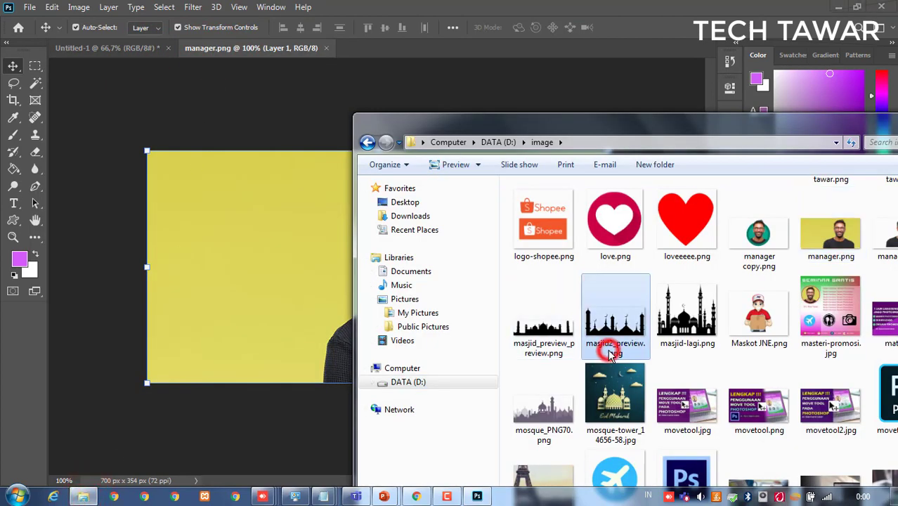
pyautogui.scroll(2, 609, 355)
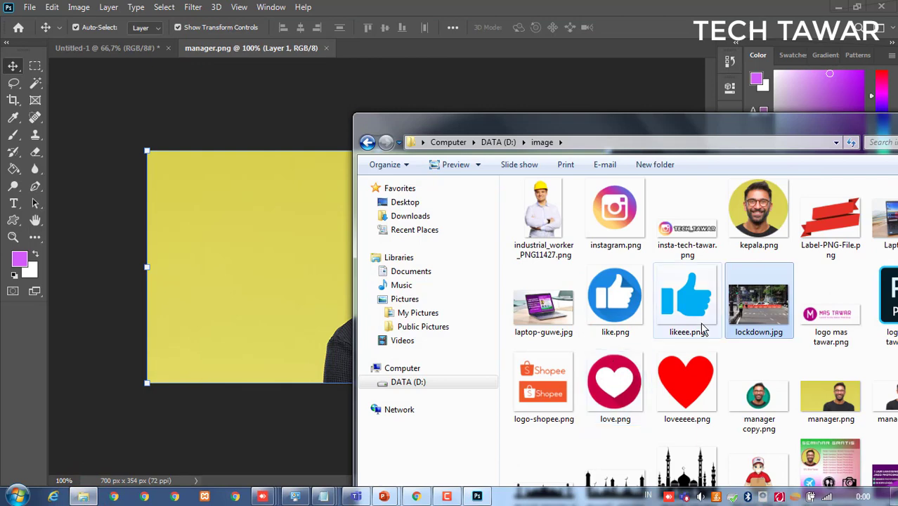
pyautogui.moveTo(763, 302); pyautogui.dragTo(371, 47)
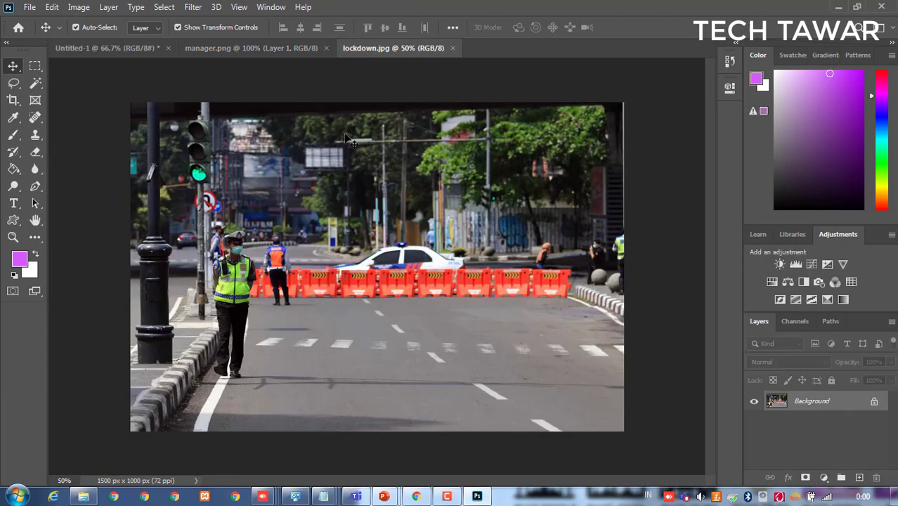
pyautogui.click(279, 55)
pyautogui.click(358, 49)
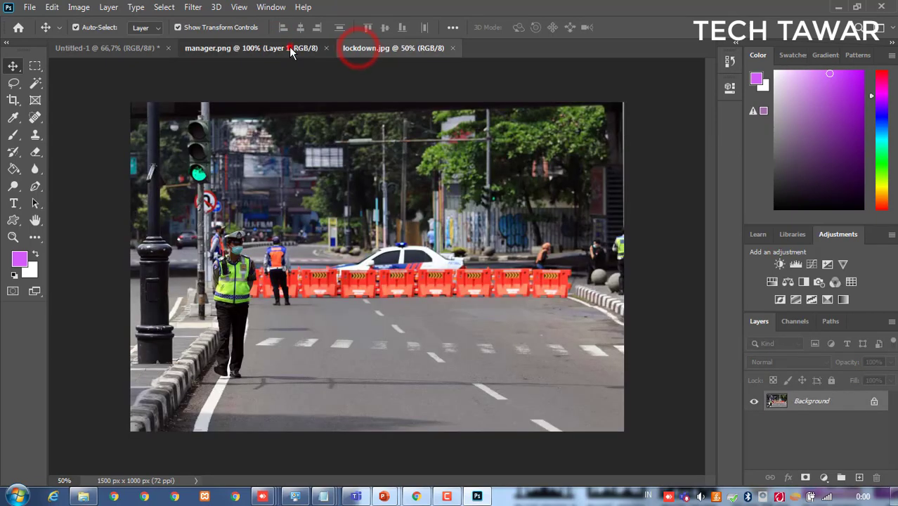
pyautogui.click(289, 46)
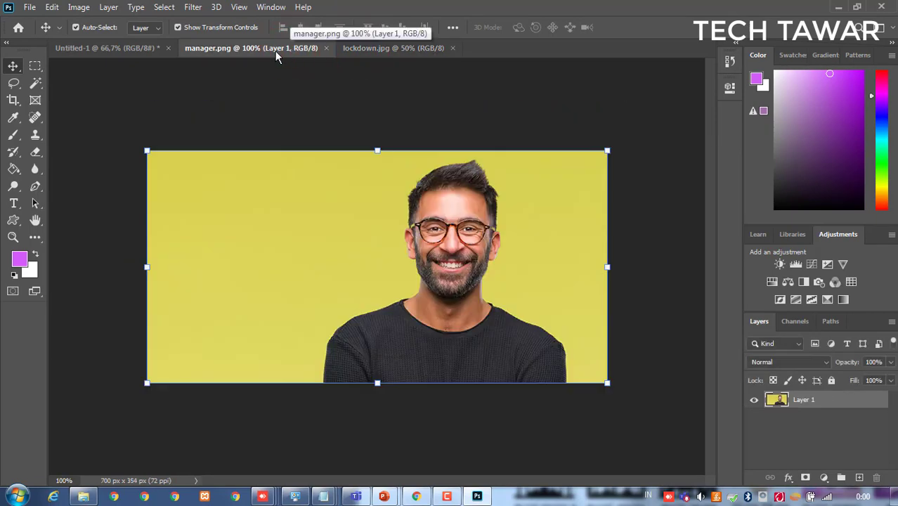
pyautogui.click(125, 49)
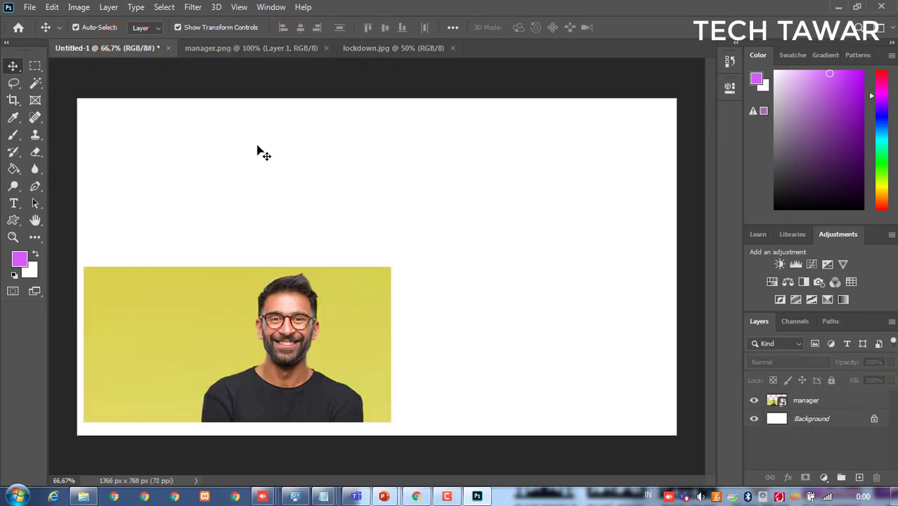
# Step: Switch from the Rectangular Marquee Tool to the Elliptical Marquee Tool
pyautogui.click(36, 66)
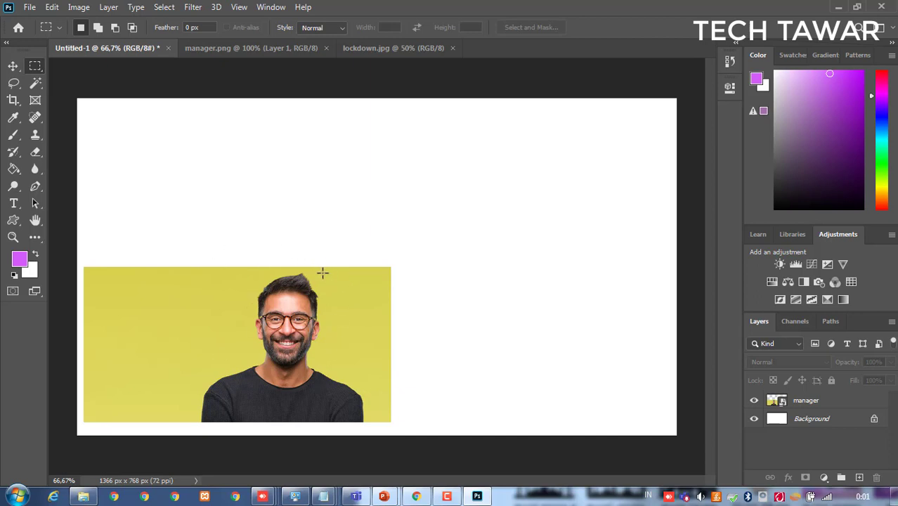
pyautogui.rightClick(37, 66)
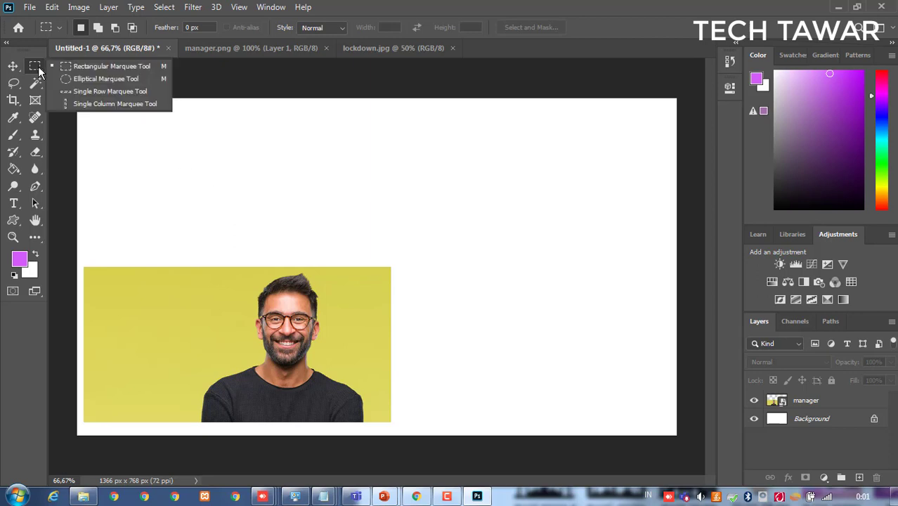
pyautogui.click(86, 78)
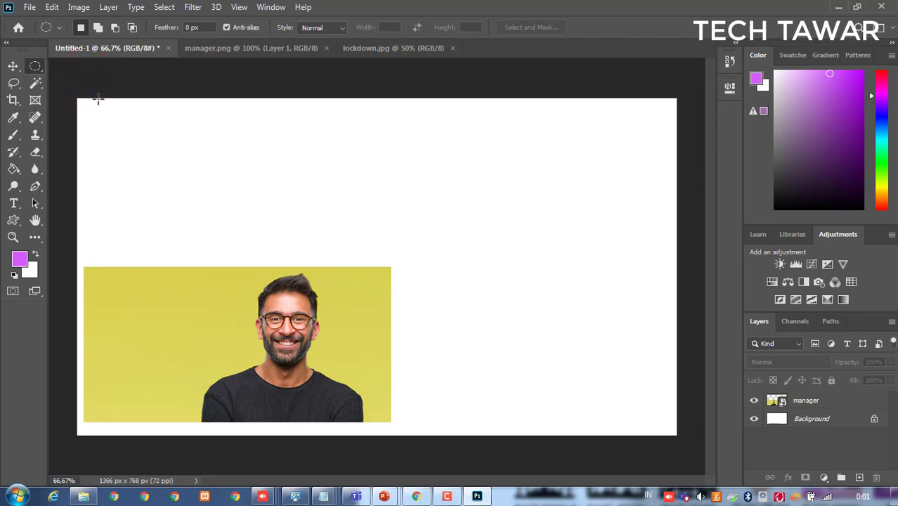
pyautogui.rightClick(42, 69)
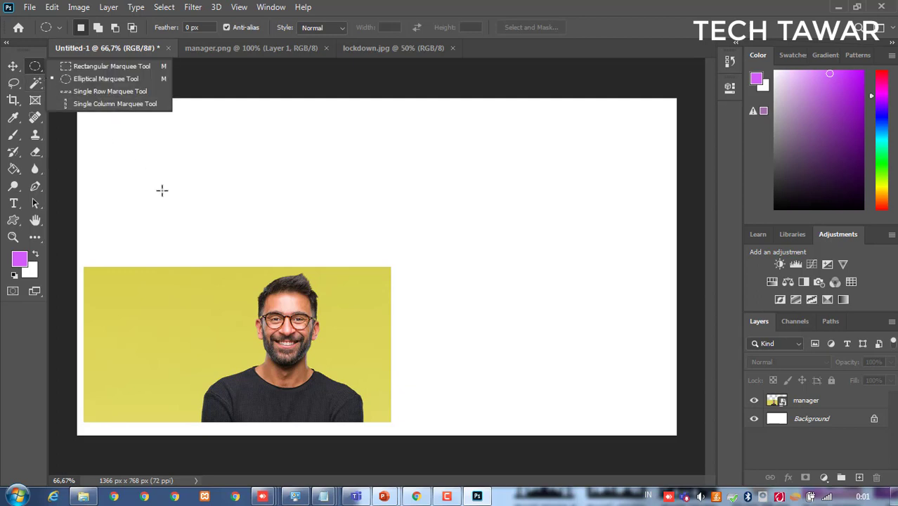
# Step: Add a new empty layer above the manager layer
pyautogui.click(813, 403)
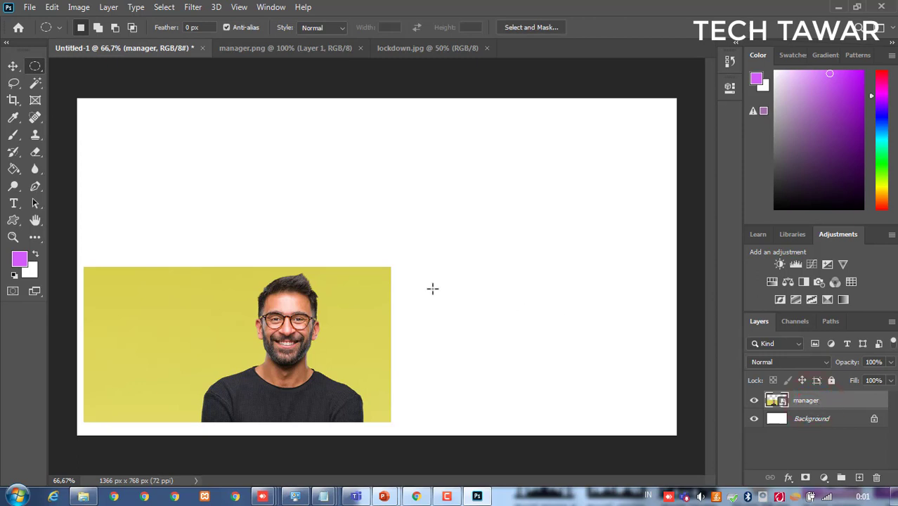
pyautogui.click(816, 418)
pyautogui.click(820, 402)
pyautogui.click(818, 419)
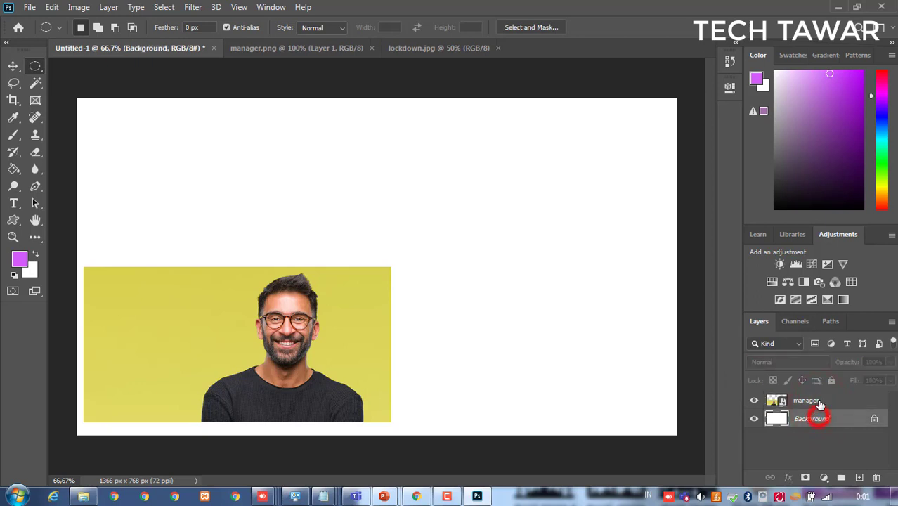
pyautogui.click(818, 401)
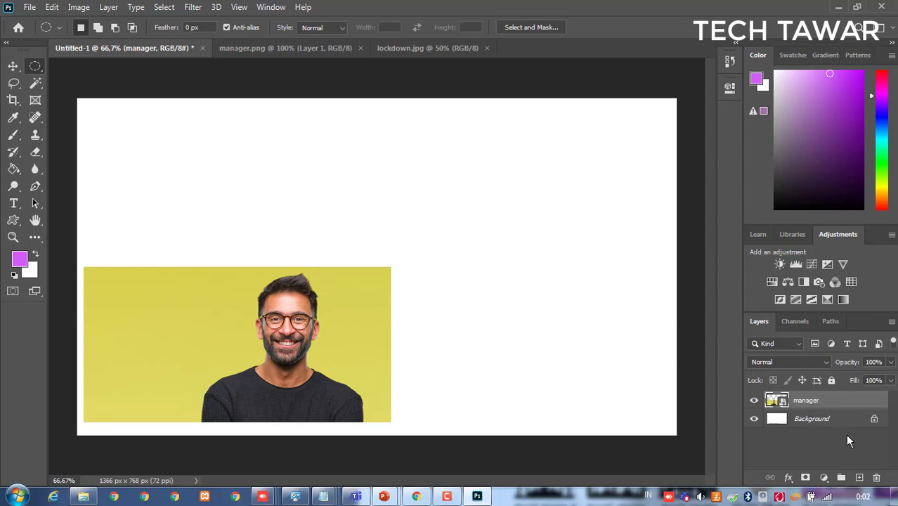
pyautogui.click(860, 479)
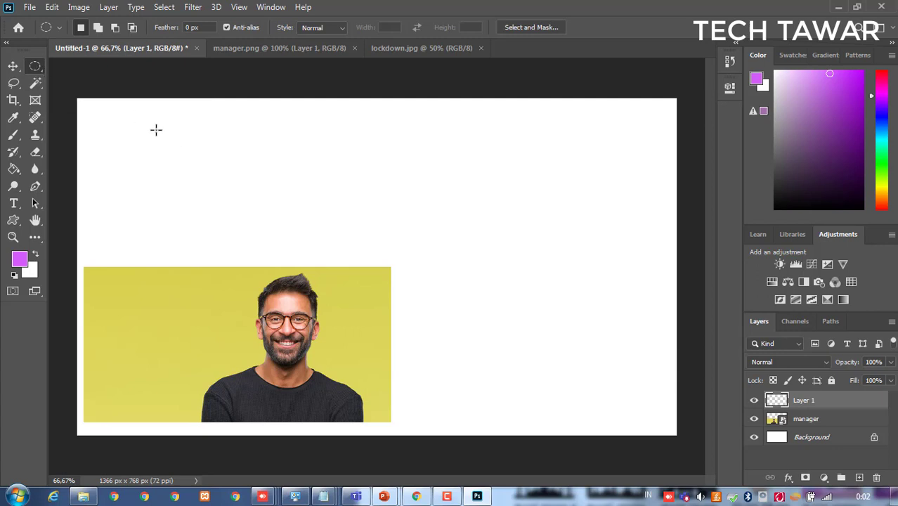
# Step: Draw several trial elliptical selections on the blank upper part of the canvas and deselect them
pyautogui.moveTo(142, 127); pyautogui.dragTo(281, 227)
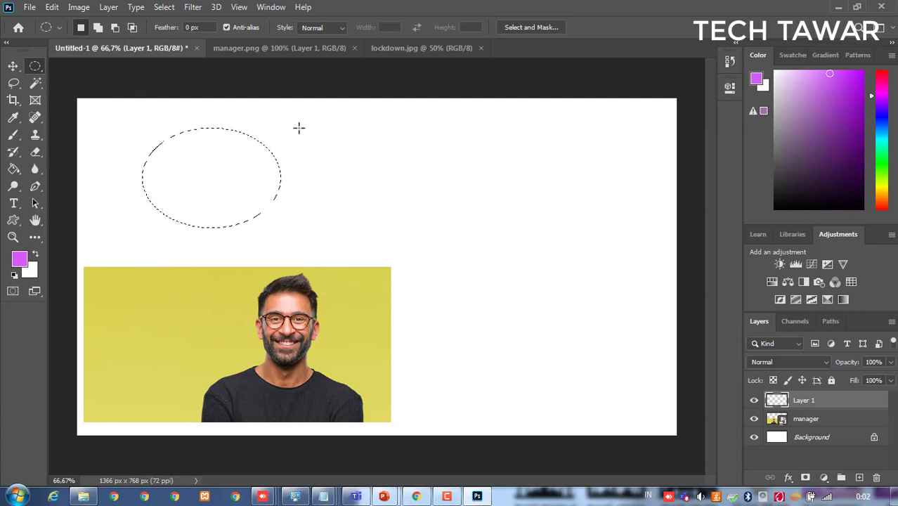
pyautogui.moveTo(299, 127); pyautogui.dragTo(408, 224)
pyautogui.click(460, 135)
pyautogui.moveTo(549, 252); pyautogui.dragTo(549, 251)
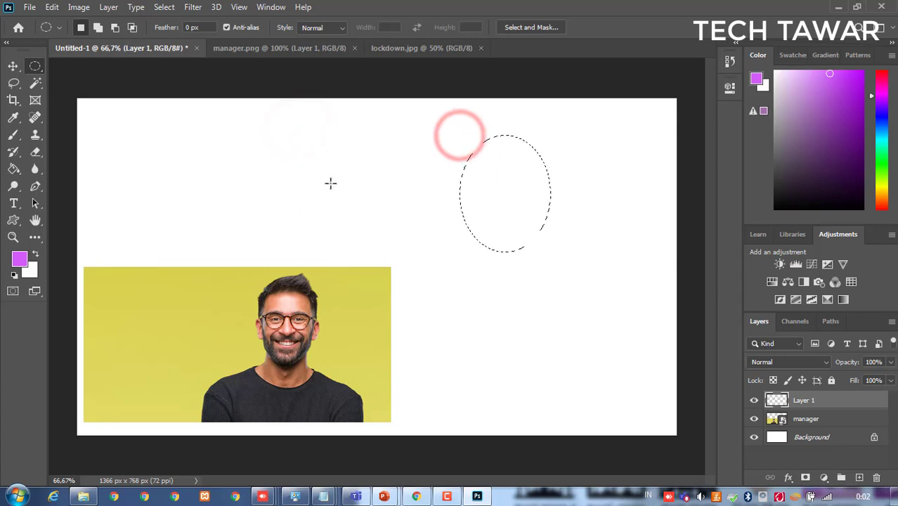
pyautogui.click(327, 179)
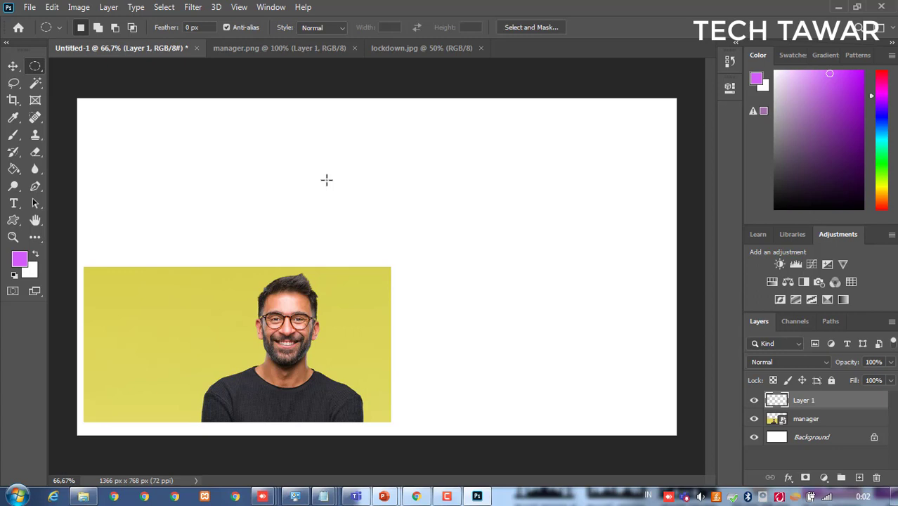
pyautogui.moveTo(193, 129); pyautogui.dragTo(304, 219)
pyautogui.click(314, 200)
# Step: Draw a circular selection around the man's head and shoulders and nudge it into place
pyautogui.moveTo(224, 273); pyautogui.dragTo(353, 410)
pyautogui.hotkey('shift', 'Up')
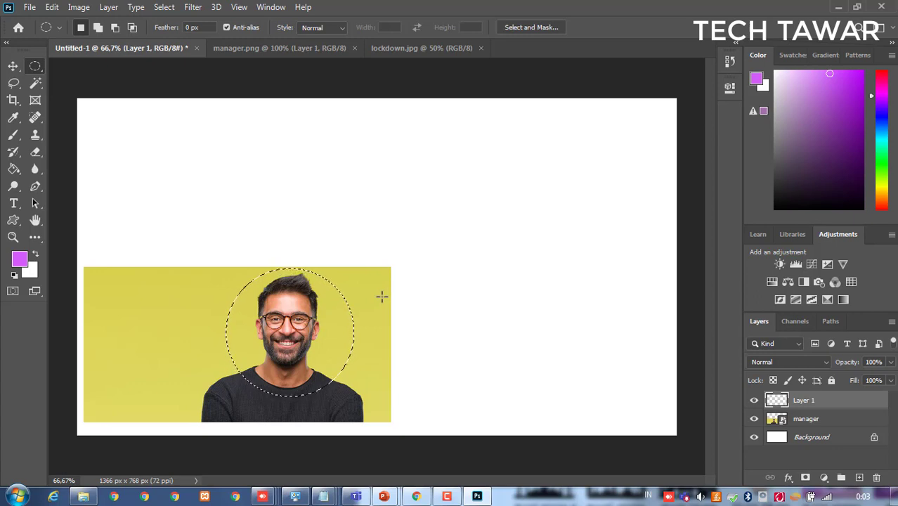
pyautogui.press('Down')
pyautogui.press('Down')
pyautogui.press('Down')
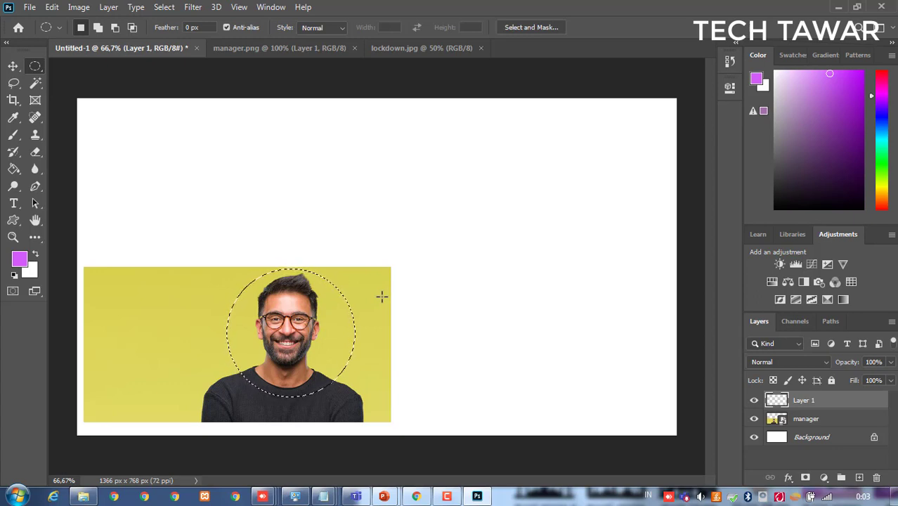
pyautogui.press('Left')
pyautogui.press('Left')
pyautogui.press('Left')
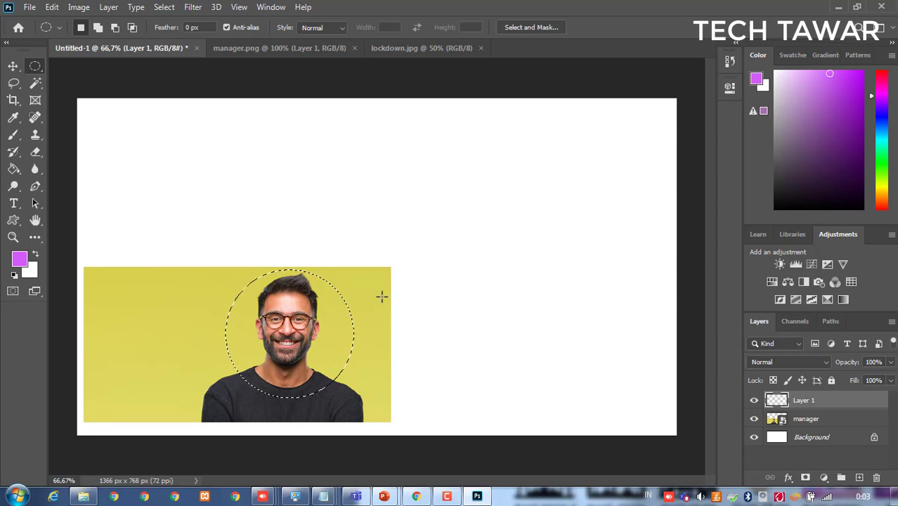
pyautogui.press('Up')
pyautogui.press('Up')
pyautogui.press('Up')
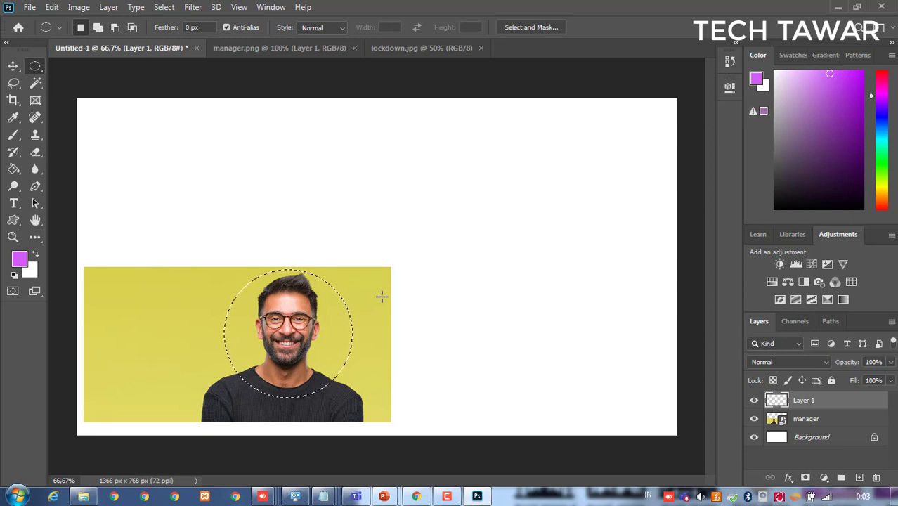
pyautogui.press('Left')
pyautogui.press('Left')
pyautogui.press('Down')
pyautogui.press('Down')
pyautogui.press('Down')
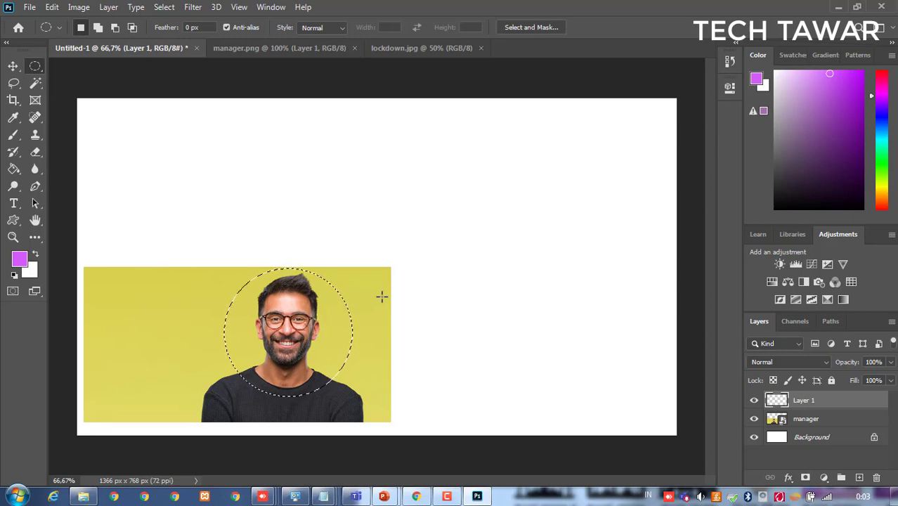
# Step: Try to apply Free Transform to the circular selection on the empty Layer 1
pyautogui.rightClick(316, 315)
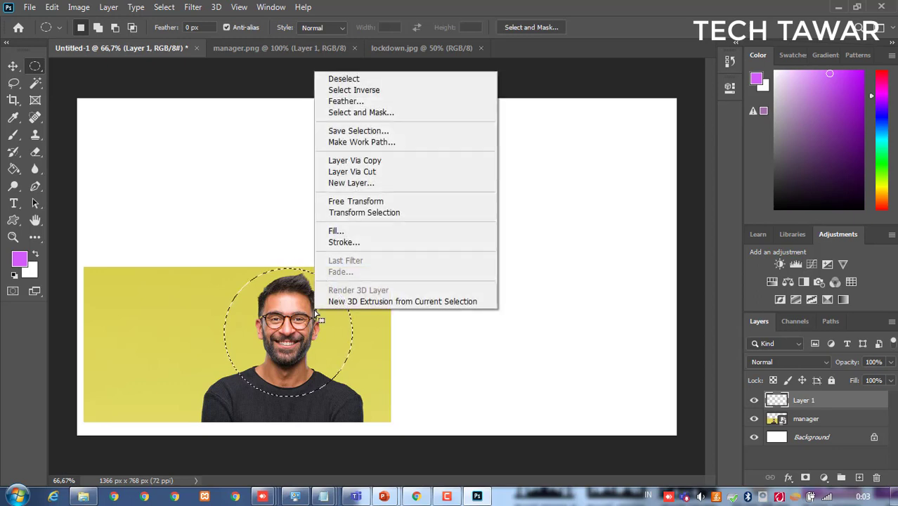
pyautogui.click(355, 201)
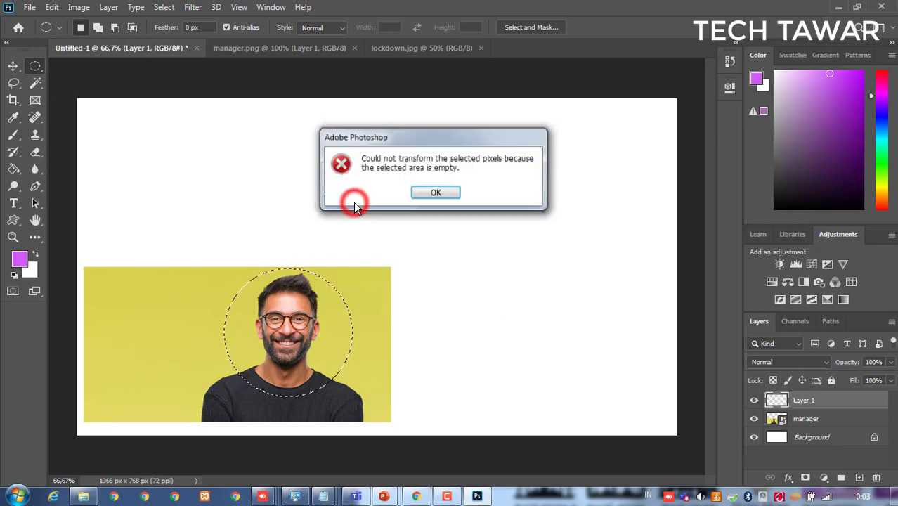
pyautogui.click(423, 195)
# Step: Shift the circular selection onto the plain yellow area and bring it back around the man's head
pyautogui.moveTo(289, 325); pyautogui.dragTo(188, 335)
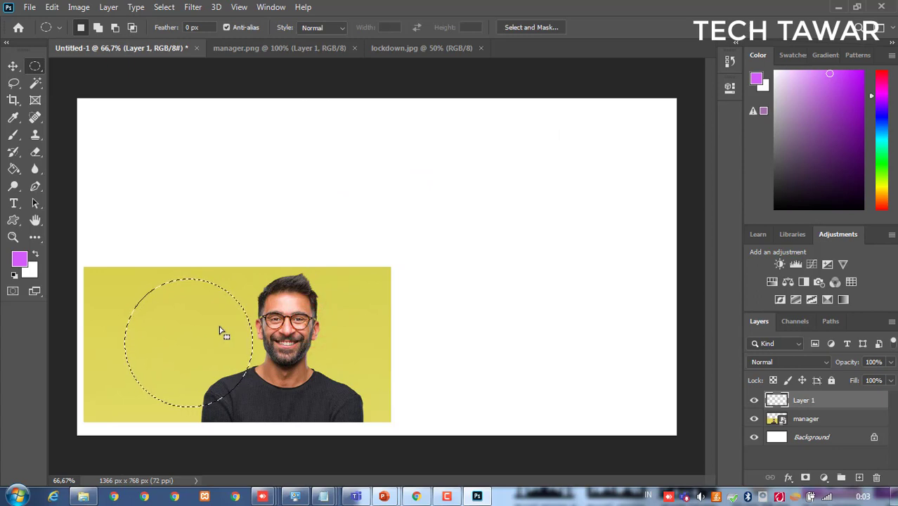
pyautogui.hotkey('shift', 'Right')
pyautogui.hotkey('shift', 'Right')
pyautogui.hotkey('shift', 'Right')
pyautogui.hotkey('shift', 'Right')
pyautogui.hotkey('shift', 'Right')
pyautogui.hotkey('shift', 'Right')
pyautogui.hotkey('shift', 'Right')
pyautogui.hotkey('shift', 'Right')
pyautogui.hotkey('shift', 'Right')
pyautogui.hotkey('shift', 'Right')
pyautogui.hotkey('shift', 'Right')
pyautogui.hotkey('shift', 'Right')
pyautogui.hotkey('shift', 'Right')
pyautogui.hotkey('shift', 'Right')
pyautogui.hotkey('shift', 'Right')
pyautogui.hotkey('shift', 'Right')
pyautogui.hotkey('shift', 'Right')
pyautogui.hotkey('shift', 'Right')
pyautogui.hotkey('shift', 'Right')
pyautogui.hotkey('shift', 'Right')
pyautogui.hotkey('shift', 'Up')
pyautogui.hotkey('shift', 'Up')
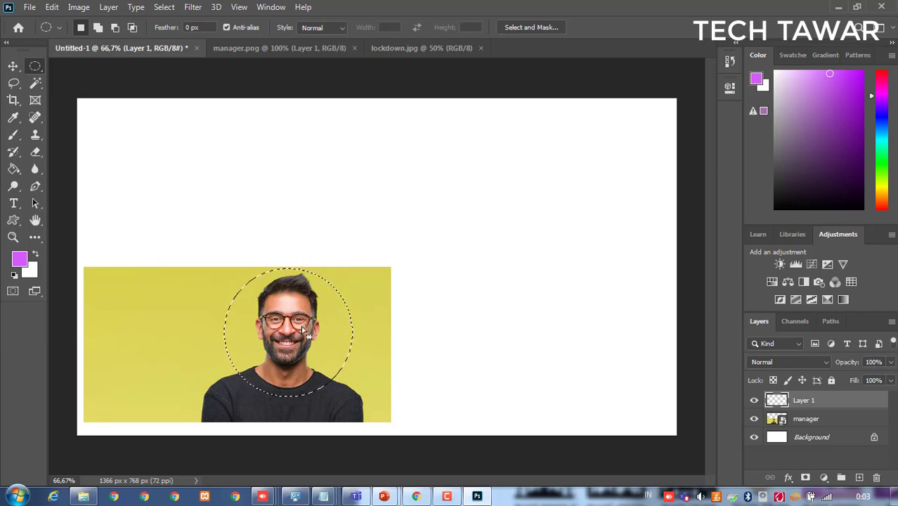
# Step: Copy the circular area of the manager layer to a new layer and move the copy to the blank area on the right
pyautogui.click(806, 419)
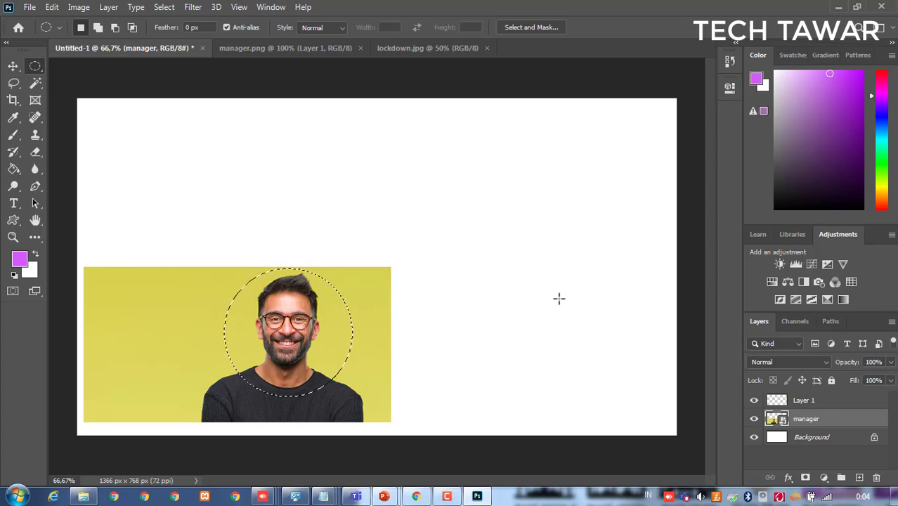
pyautogui.hotkey('ctrl', 'j')
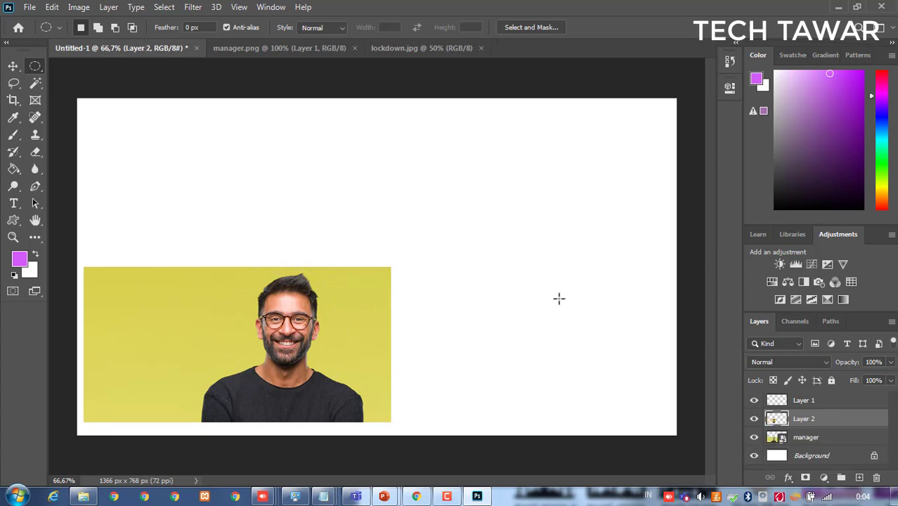
pyautogui.click(12, 66)
pyautogui.moveTo(326, 351); pyautogui.dragTo(538, 234)
pyautogui.click(490, 391)
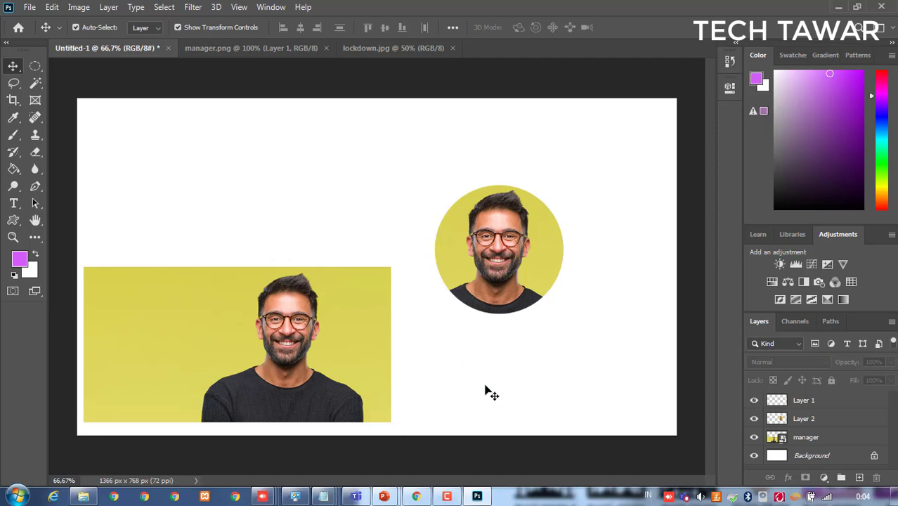
# Step: Undo the move and the creation of the circular copy
pyautogui.hotkey('ctrl', 'z')
pyautogui.hotkey('ctrl', 'z')
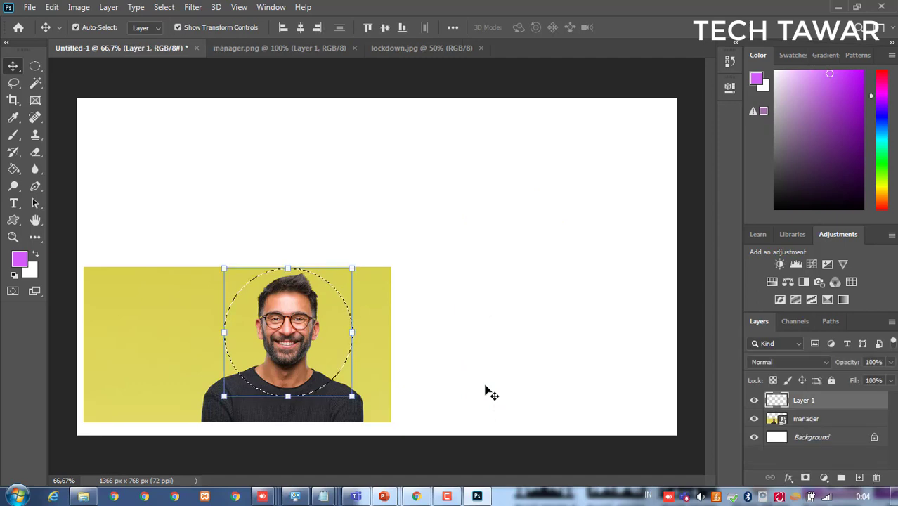
# Step: Crop the canvas to the circular selection around the man's head and undo the crop
pyautogui.click(78, 7)
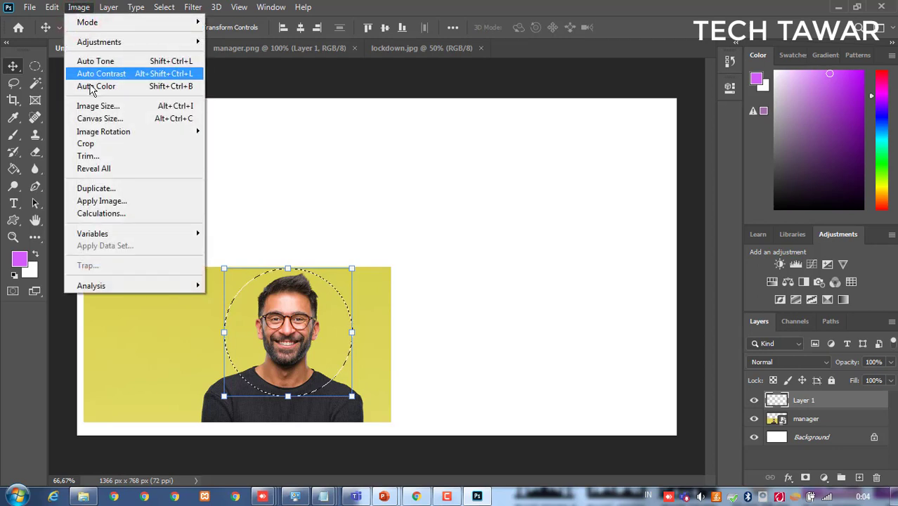
pyautogui.click(98, 143)
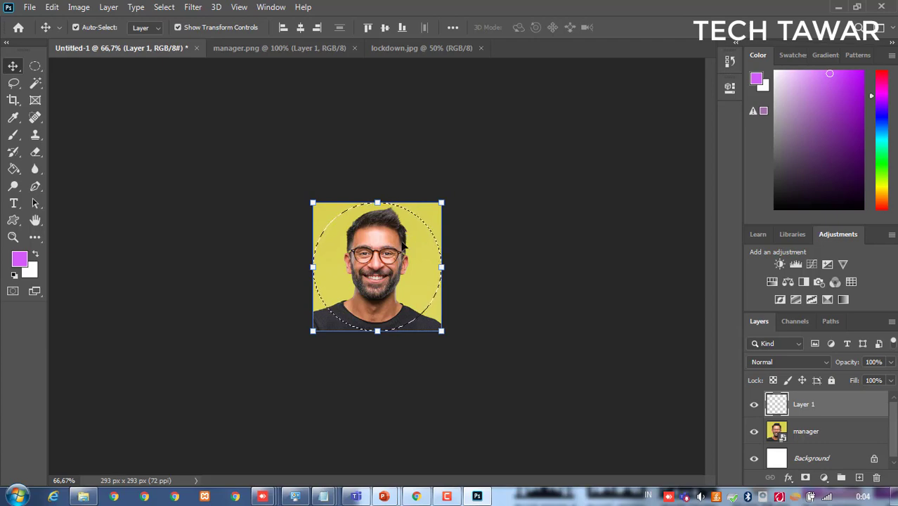
pyautogui.hotkey('ctrl', 'z')
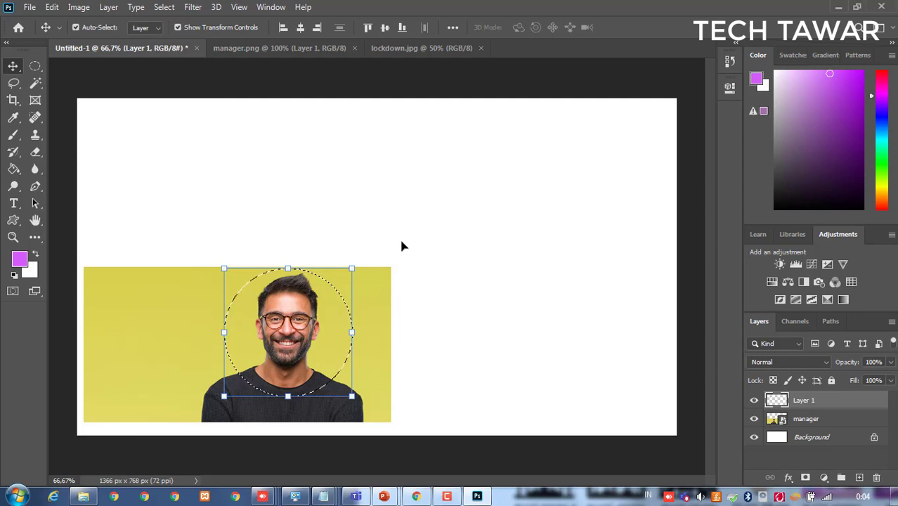
# Step: Try to copy the circular selection from the empty Layer 1
pyautogui.press('ctrl')
pyautogui.hotkey('ctrl', 'c')
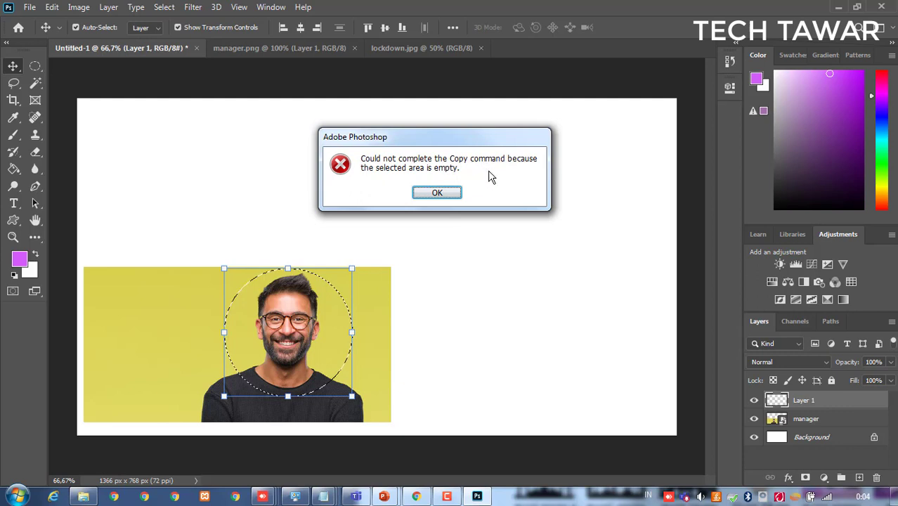
pyautogui.click(447, 192)
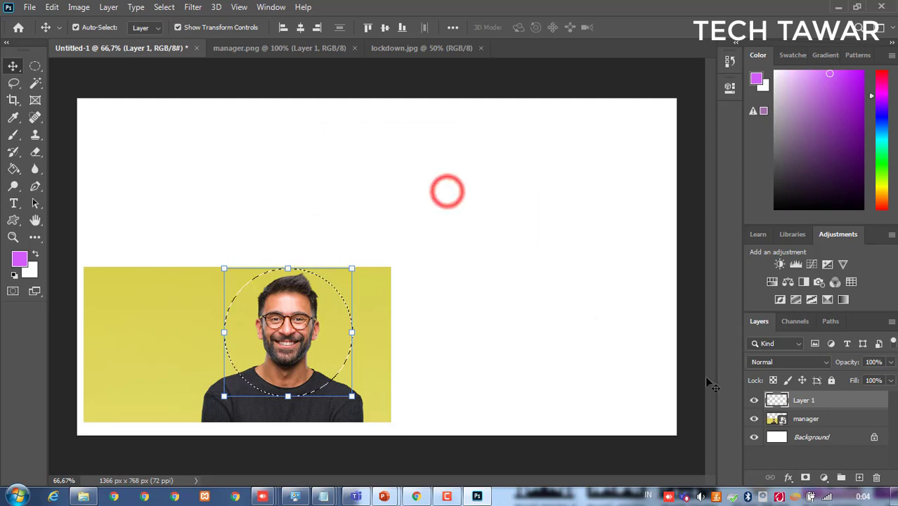
# Step: Copy the circular area of the manager layer to a new layer and place the copy in the blank area above the original photo
pyautogui.click(829, 420)
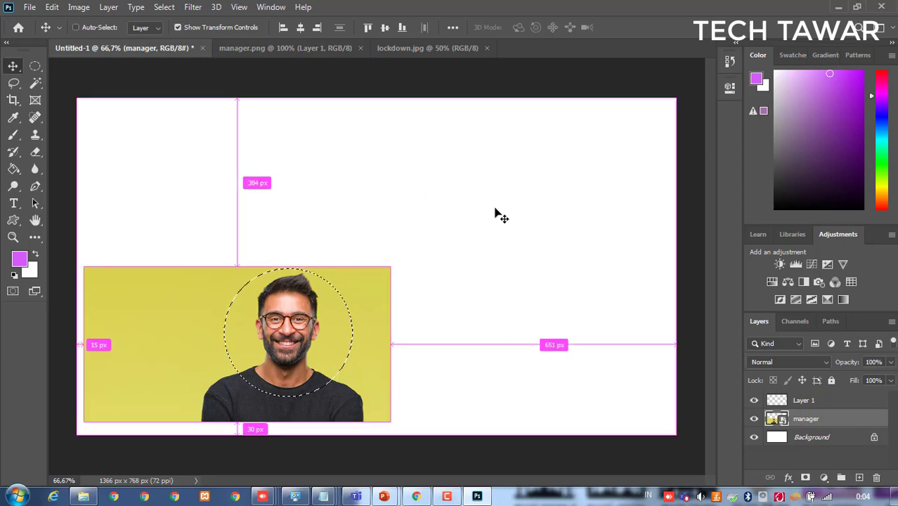
pyautogui.hotkey('ctrl', 'j')
pyautogui.moveTo(279, 319); pyautogui.dragTo(541, 211)
pyautogui.click(447, 289)
pyautogui.moveTo(549, 249); pyautogui.dragTo(212, 178)
pyautogui.click(352, 186)
pyautogui.click(206, 179)
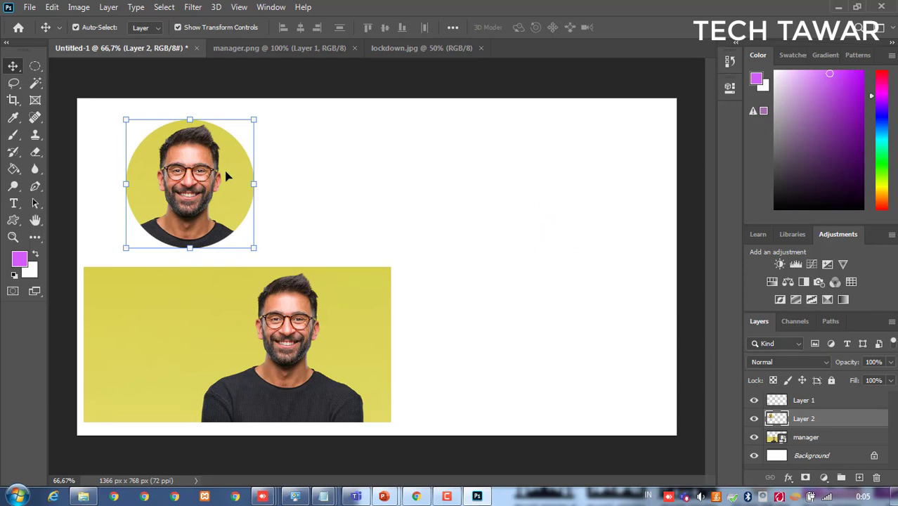
pyautogui.click(294, 177)
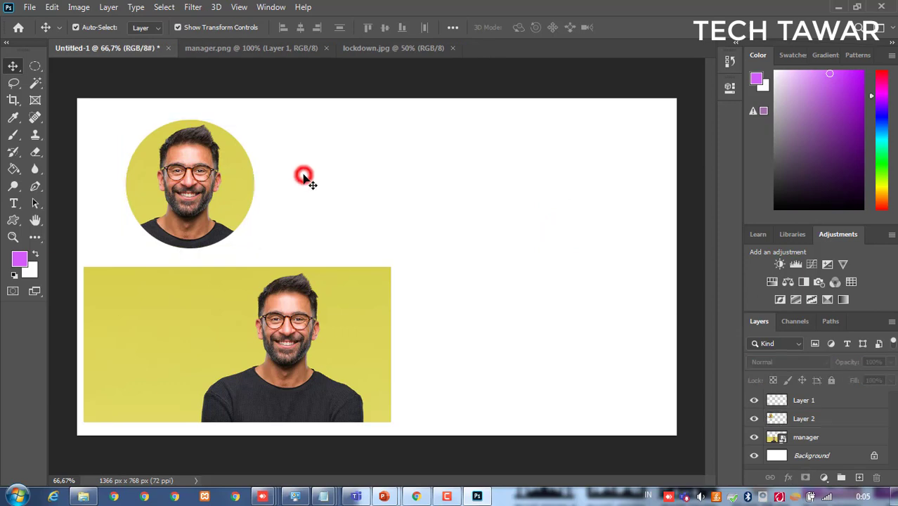
pyautogui.click(225, 168)
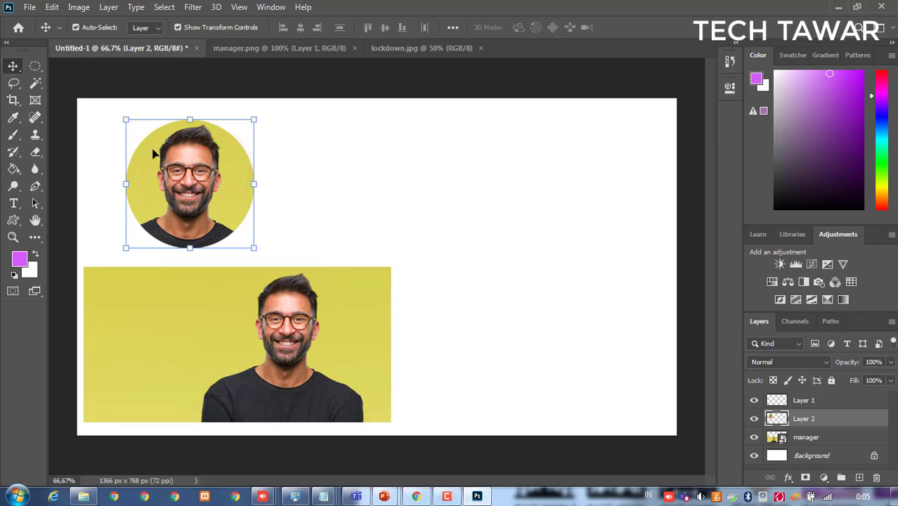
# Step: Draw a circular selection in the blank space beside the circular portrait and activate the Paint Bucket Tool
pyautogui.click(35, 66)
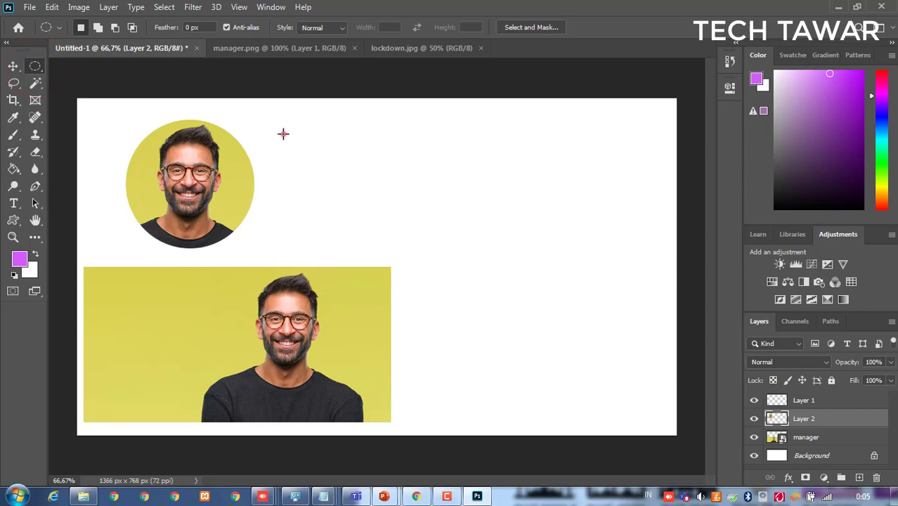
pyautogui.moveTo(283, 133); pyautogui.dragTo(421, 239)
pyautogui.click(13, 169)
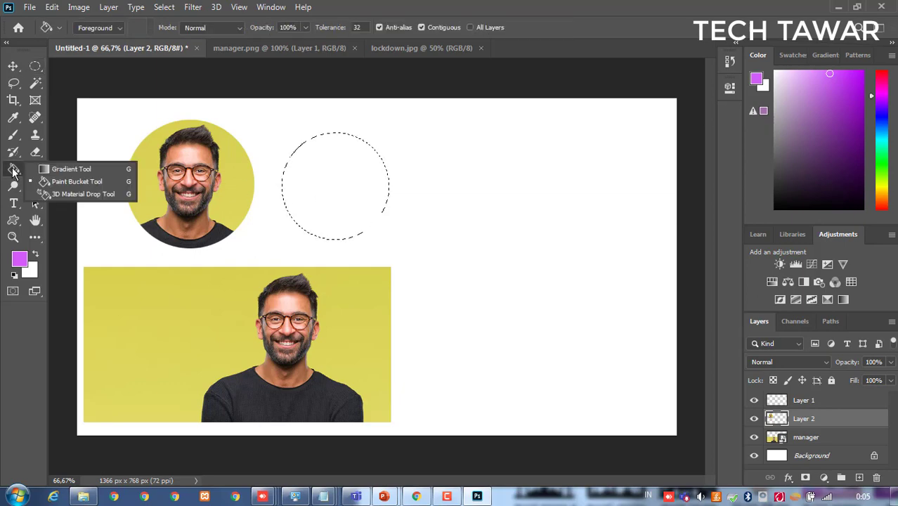
pyautogui.click(101, 182)
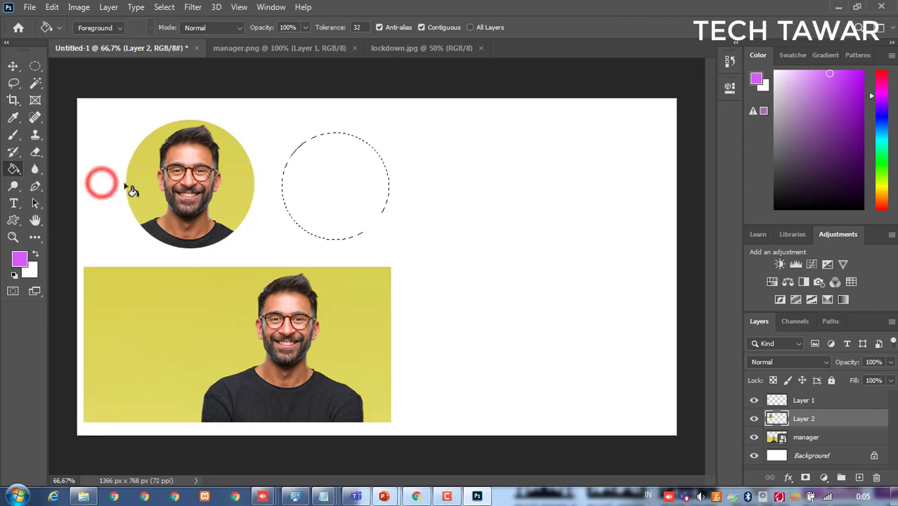
# Step: Set the foreground colour to a dark olive shade of the yellow sampled from the portrait's background
pyautogui.click(19, 260)
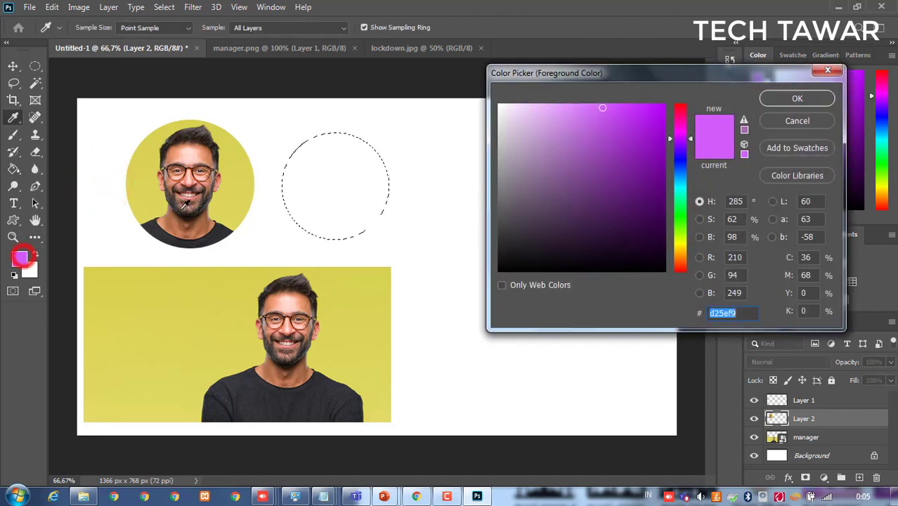
pyautogui.click(238, 170)
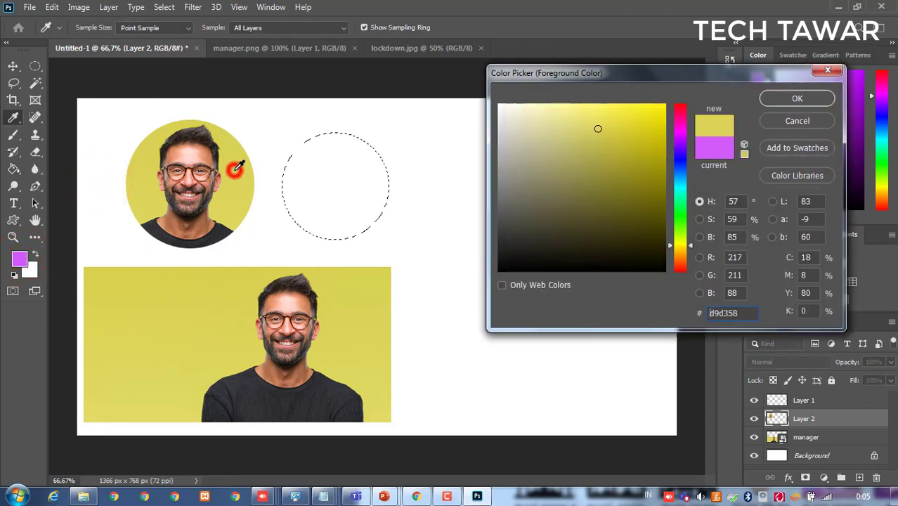
pyautogui.click(646, 170)
pyautogui.click(797, 99)
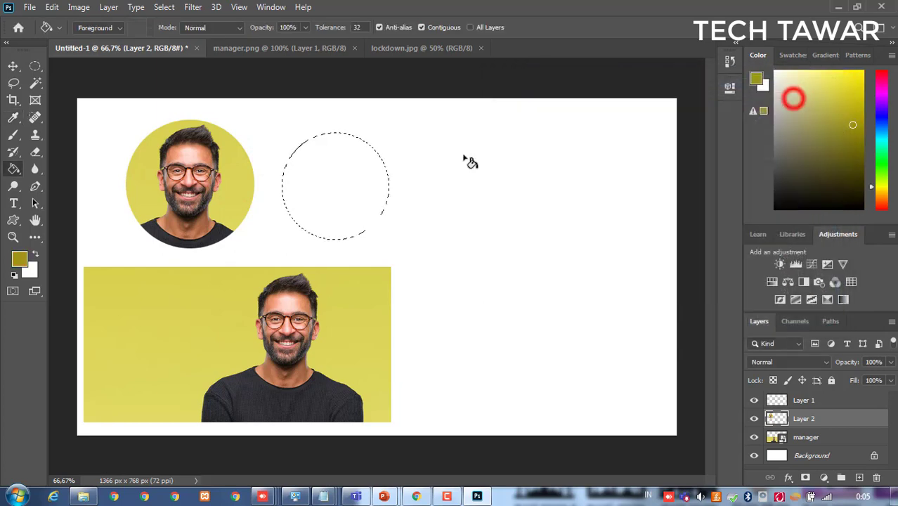
# Step: Fill the circular selection on Layer 2 with the olive foreground colour, deselect, and undo back to the empty selection
pyautogui.click(335, 175)
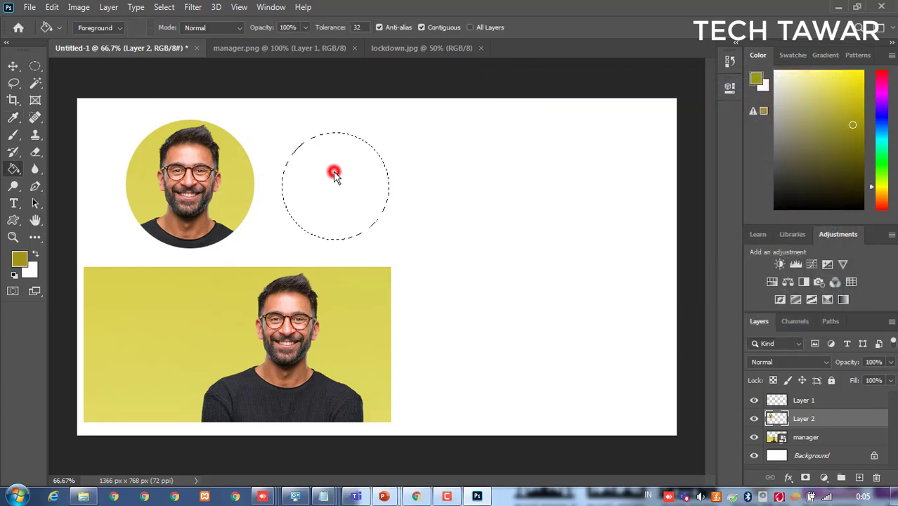
pyautogui.click(35, 66)
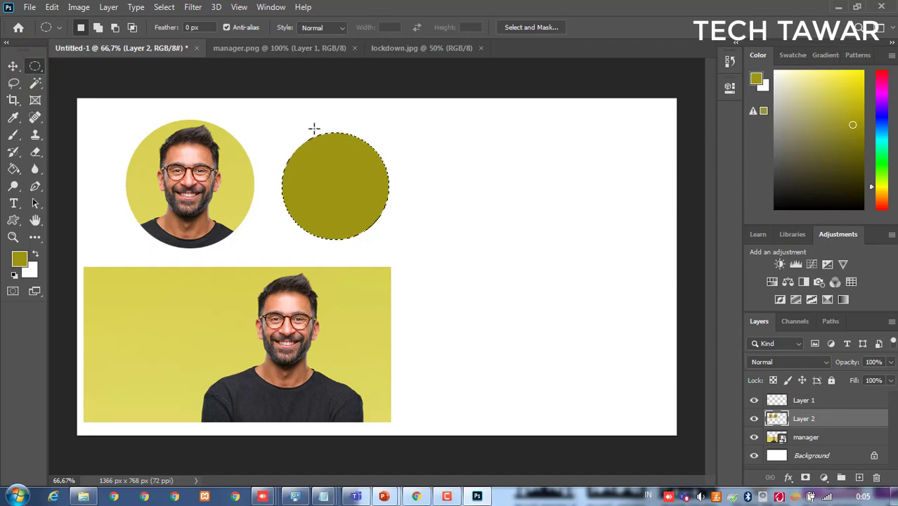
pyautogui.click(278, 128)
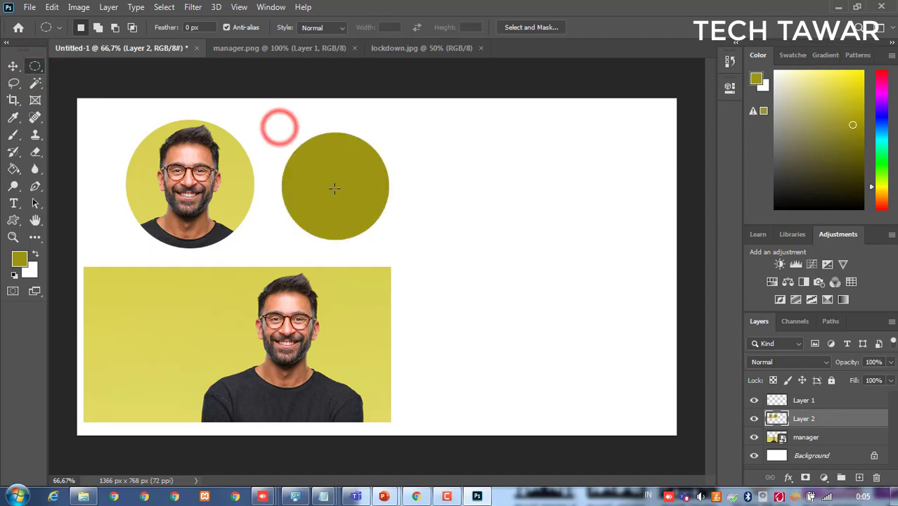
pyautogui.click(14, 66)
pyautogui.click(431, 185)
pyautogui.click(341, 184)
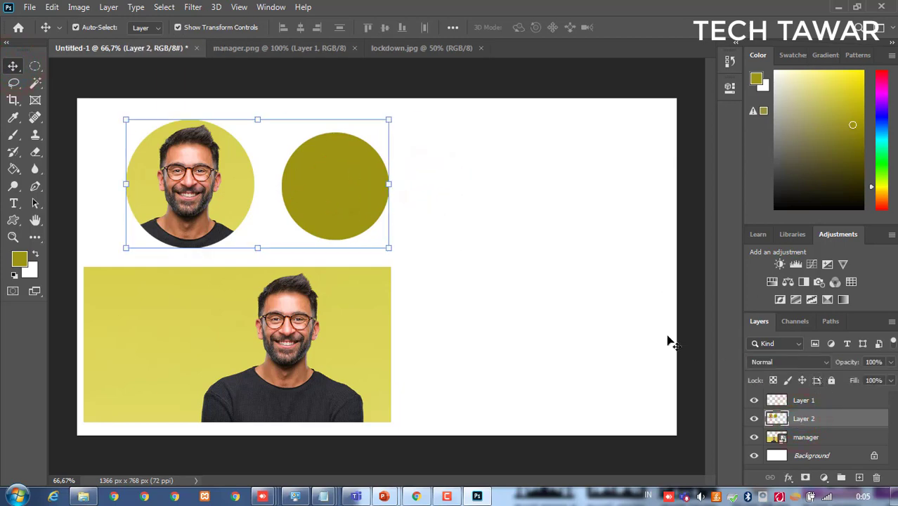
pyautogui.press('ctrl')
pyautogui.press('Delete')
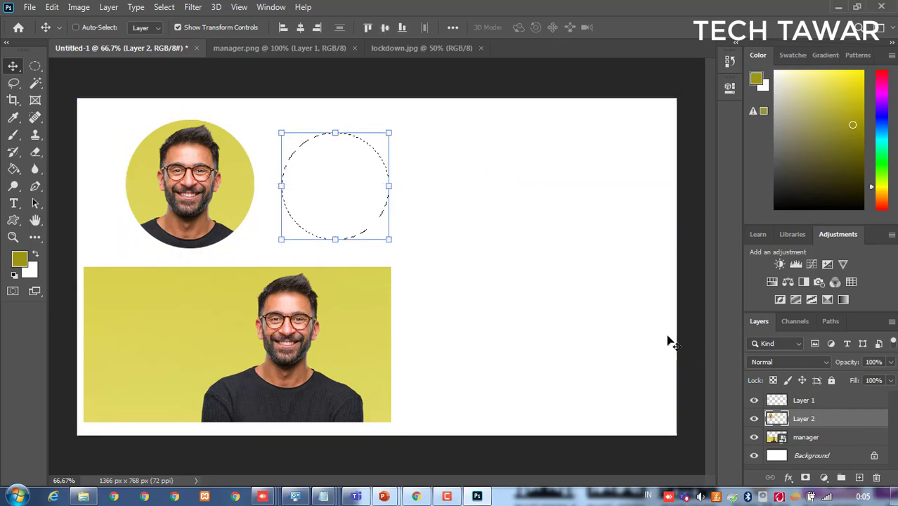
# Step: Fill the circular selection on Layer 1 with the olive foreground colour and deselect it
pyautogui.click(821, 400)
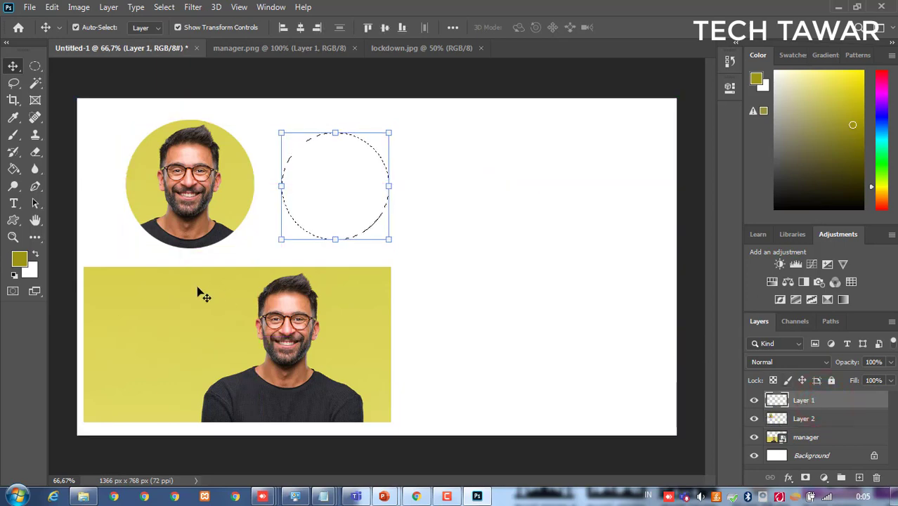
pyautogui.click(14, 168)
pyautogui.click(320, 187)
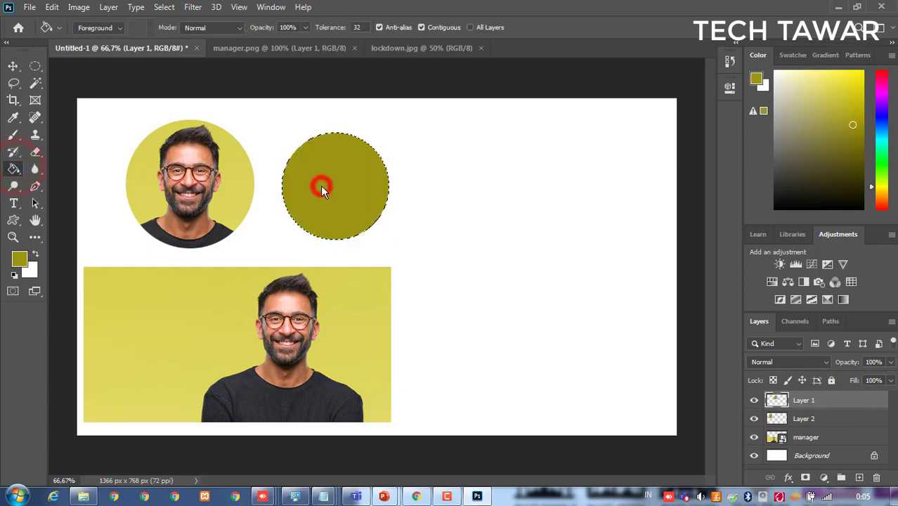
pyautogui.click(35, 66)
pyautogui.click(259, 146)
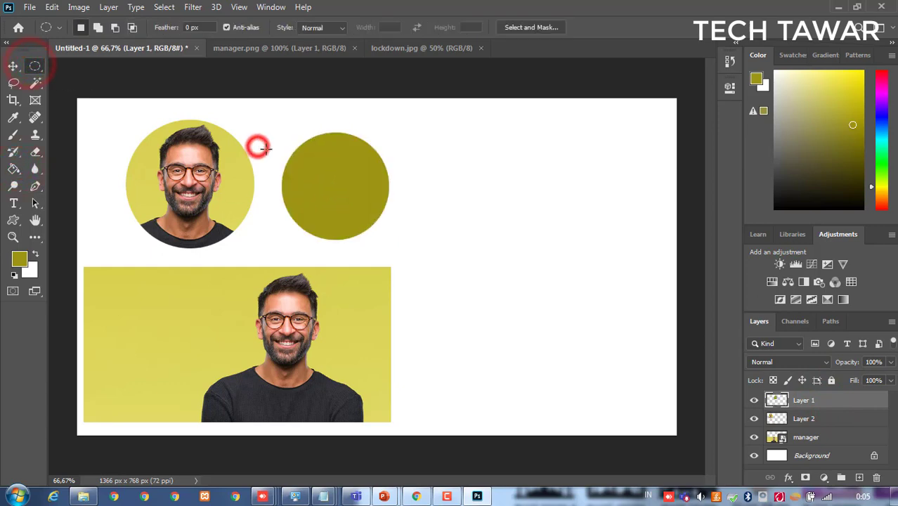
# Step: Scale the olive circle on Layer 1 proportionally from its centre to about 141%
pyautogui.click(13, 66)
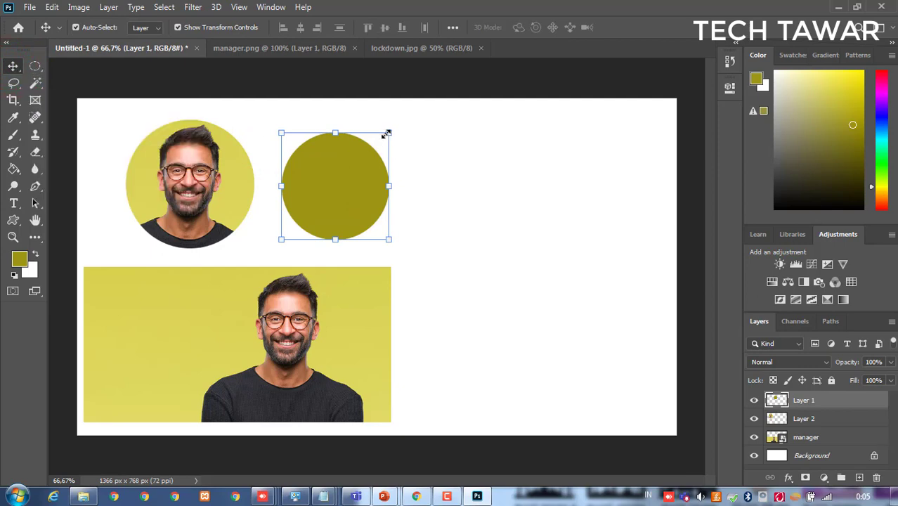
pyautogui.moveTo(390, 133); pyautogui.dragTo(425, 114)
pyautogui.hotkey('ctrl', 'z')
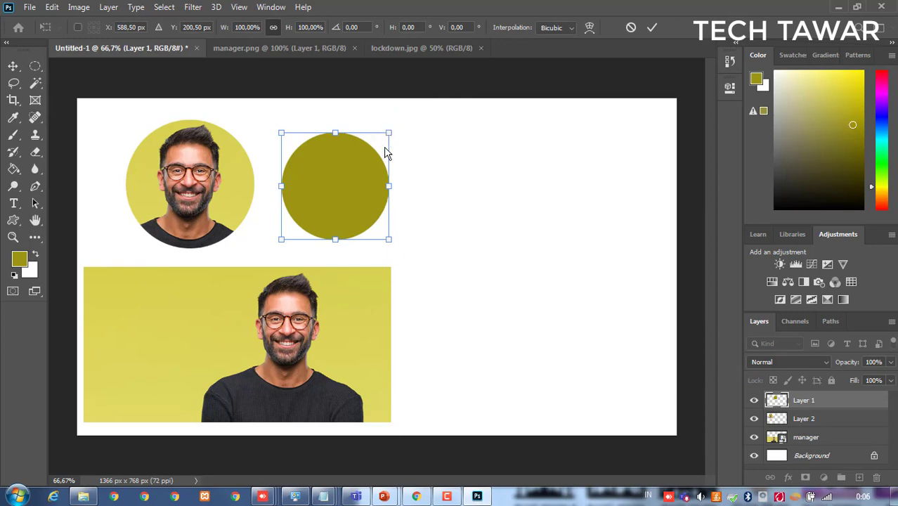
pyautogui.moveTo(389, 133); pyautogui.dragTo(411, 110)
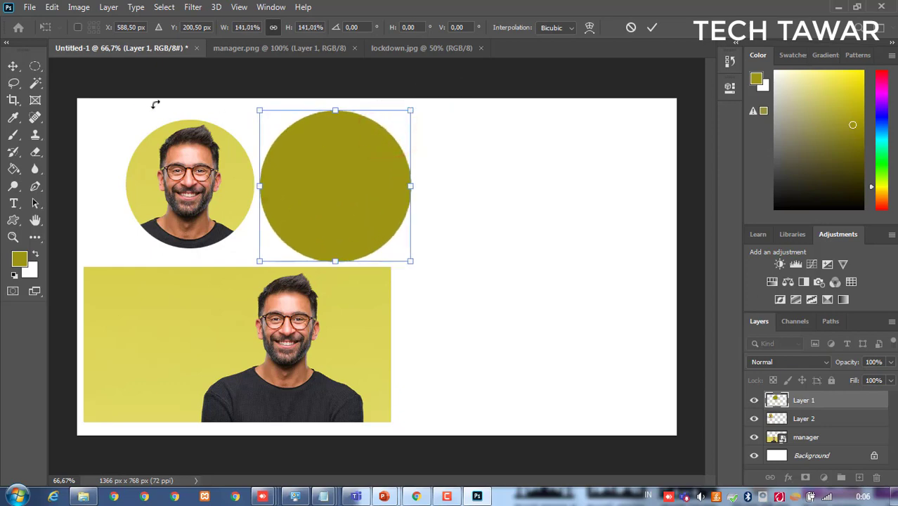
pyautogui.click(12, 65)
# Step: Move the circular portrait onto the olive circle and undo the move
pyautogui.click(212, 170)
pyautogui.moveTo(187, 176); pyautogui.dragTo(333, 175)
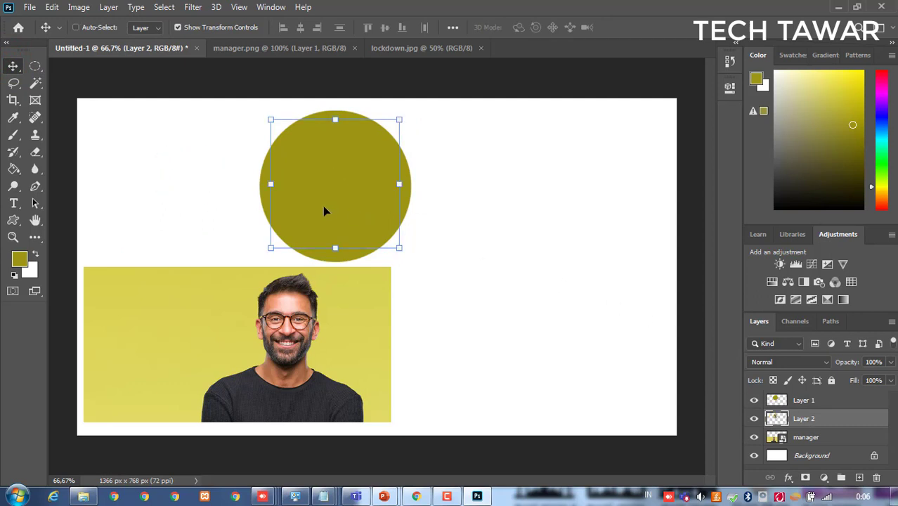
pyautogui.hotkey('ctrl', 'z')
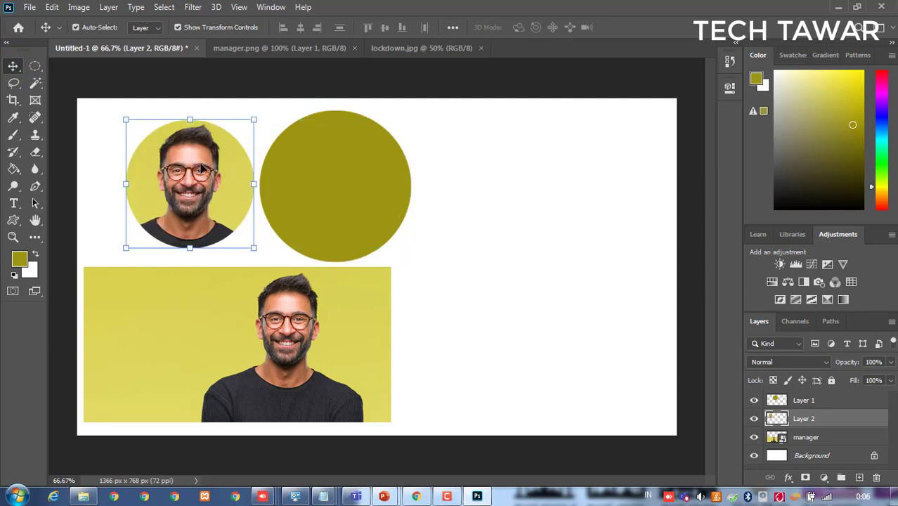
# Step: Place Layer 2 above Layer 1 in the stack and centre the circular portrait over the olive circle
pyautogui.click(209, 167)
pyautogui.moveTo(184, 180)
pyautogui.mouseDown()
pyautogui.moveTo(293, 187)
pyautogui.moveTo(184, 184)
pyautogui.mouseUp()
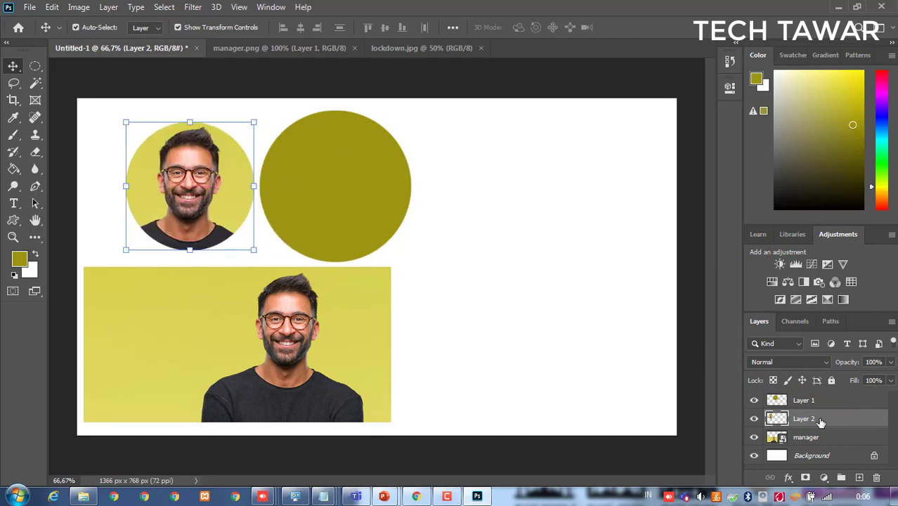
pyautogui.moveTo(809, 418); pyautogui.dragTo(805, 395)
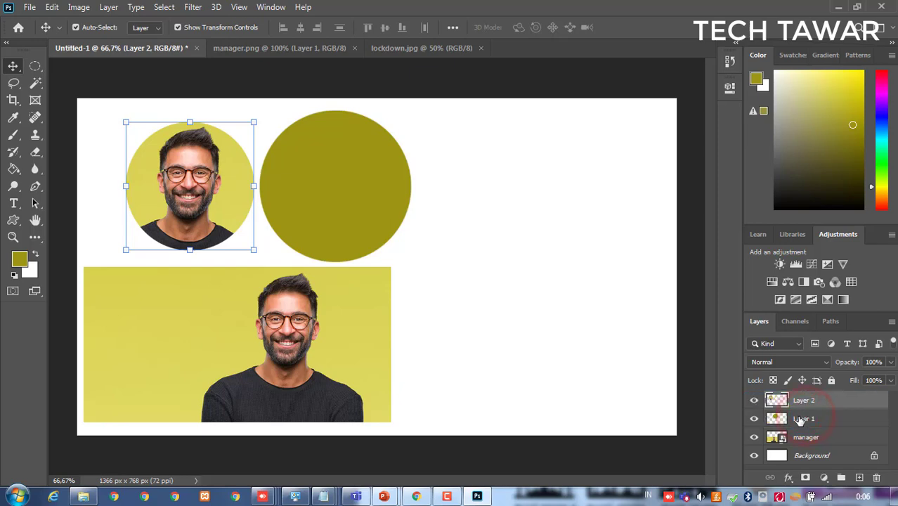
pyautogui.moveTo(201, 189); pyautogui.dragTo(354, 195)
pyautogui.click(449, 197)
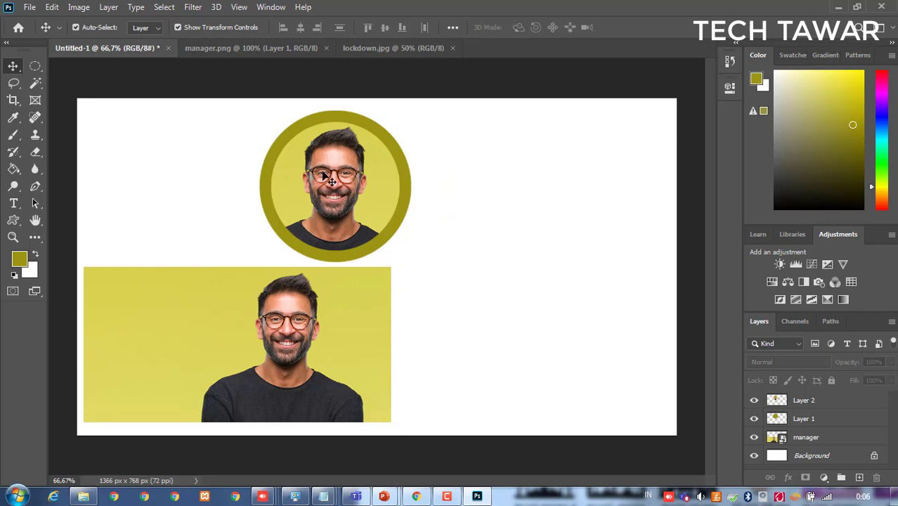
# Step: Move the circular portrait off the olive circle so the two sit side by side above the original photo
pyautogui.moveTo(322, 172); pyautogui.dragTo(295, 170)
pyautogui.click(465, 181)
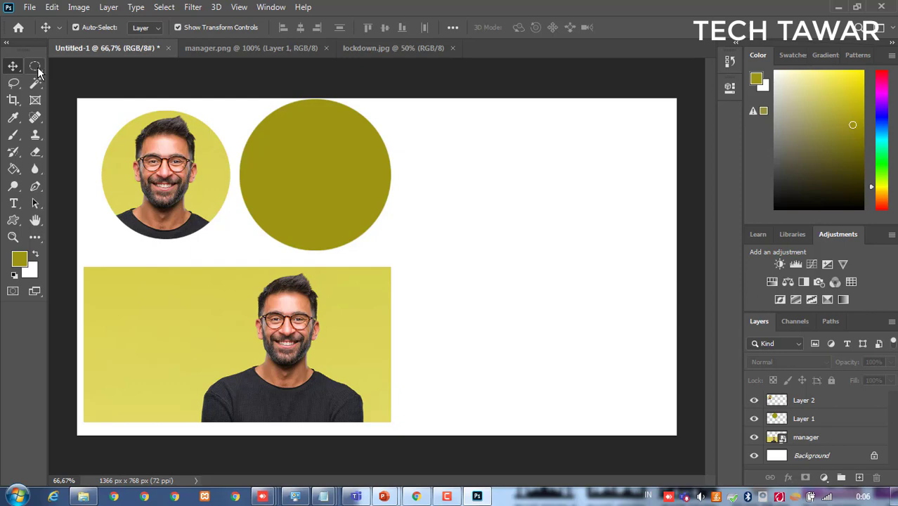
# Step: Add a new layer above Layer 2 and draw a circular selection in the blank canvas area beside the olive circle
pyautogui.click(806, 406)
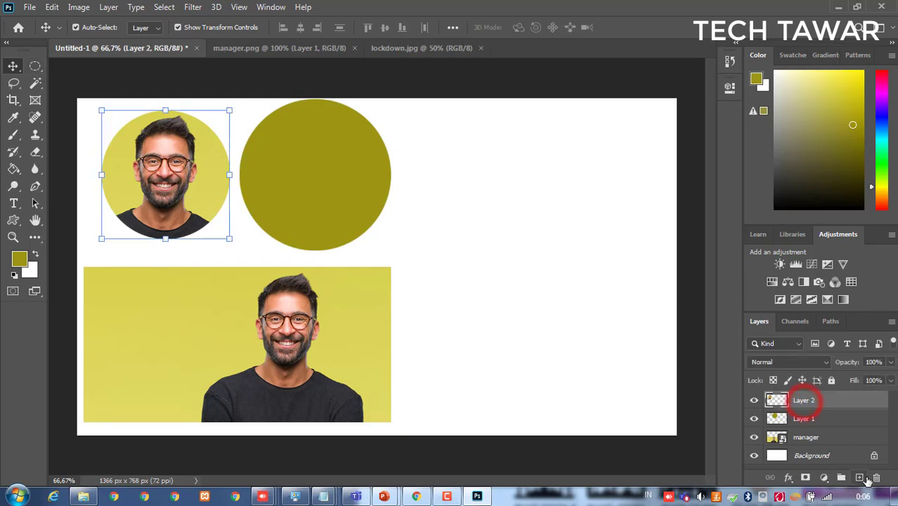
pyautogui.click(859, 477)
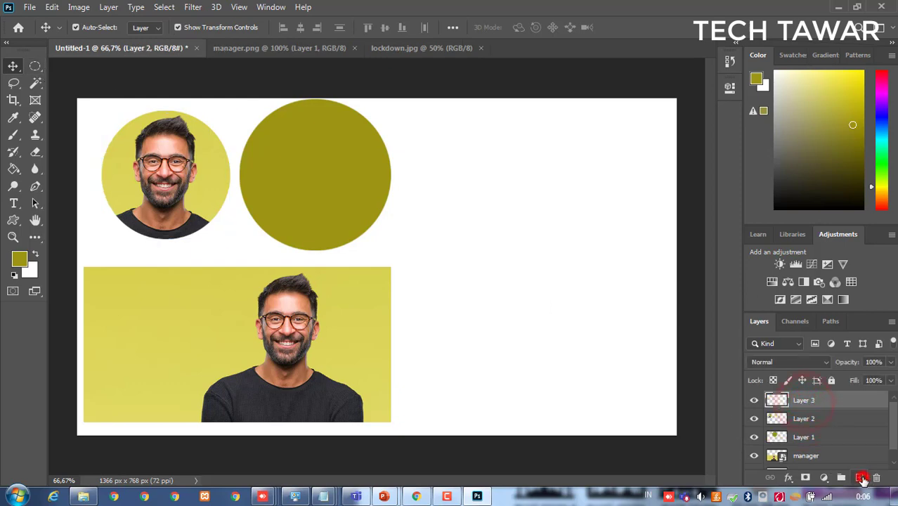
pyautogui.click(35, 66)
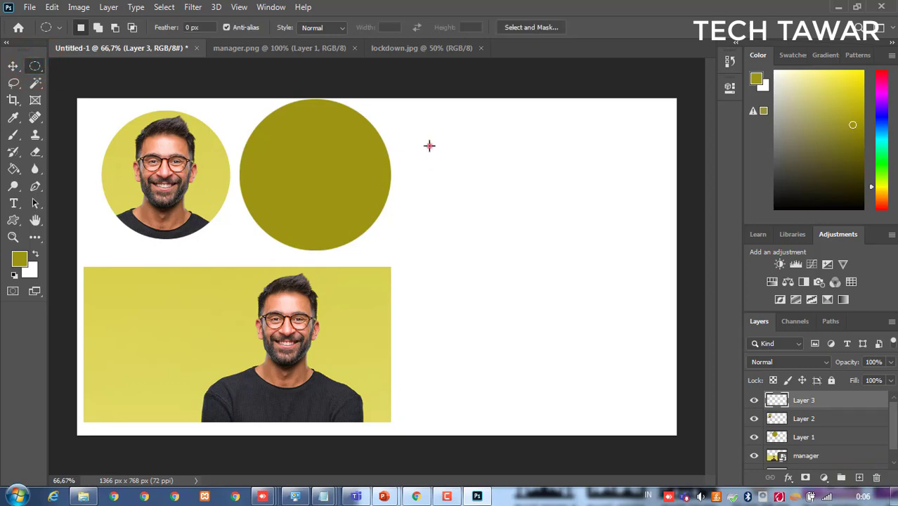
pyautogui.moveTo(430, 145); pyautogui.dragTo(558, 275)
# Step: Try adding a second elliptical area to the circular selection
pyautogui.moveTo(542, 203); pyautogui.dragTo(549, 223)
pyautogui.click(97, 27)
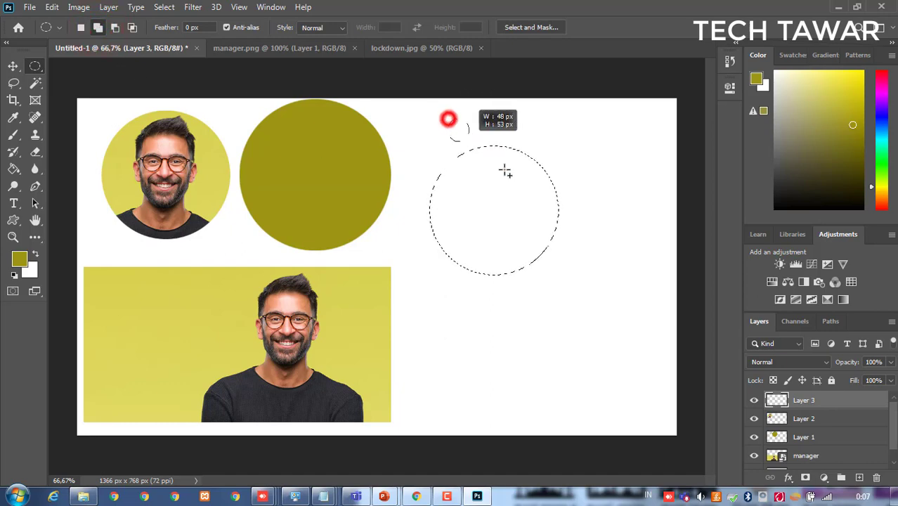
pyautogui.moveTo(505, 172); pyautogui.dragTo(591, 219)
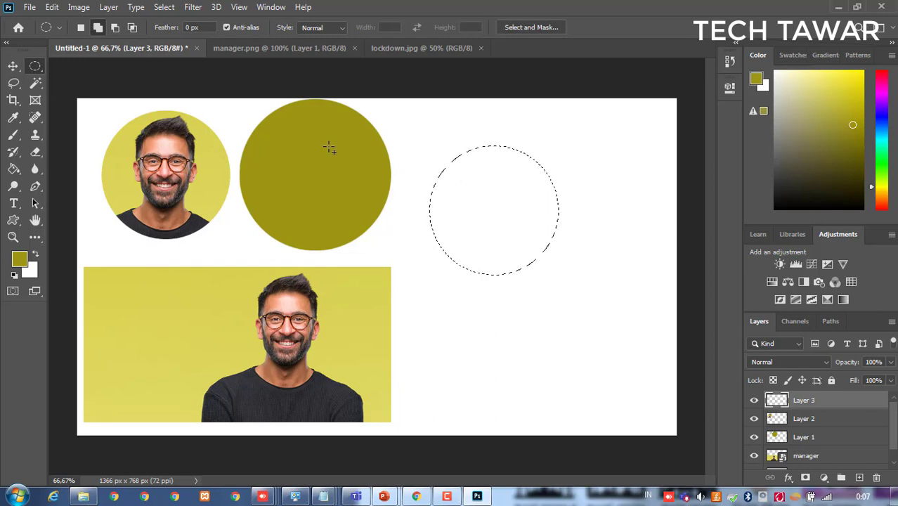
# Step: Subtract an overlapping circle from the circular selection to leave a crescent shape
pyautogui.click(115, 28)
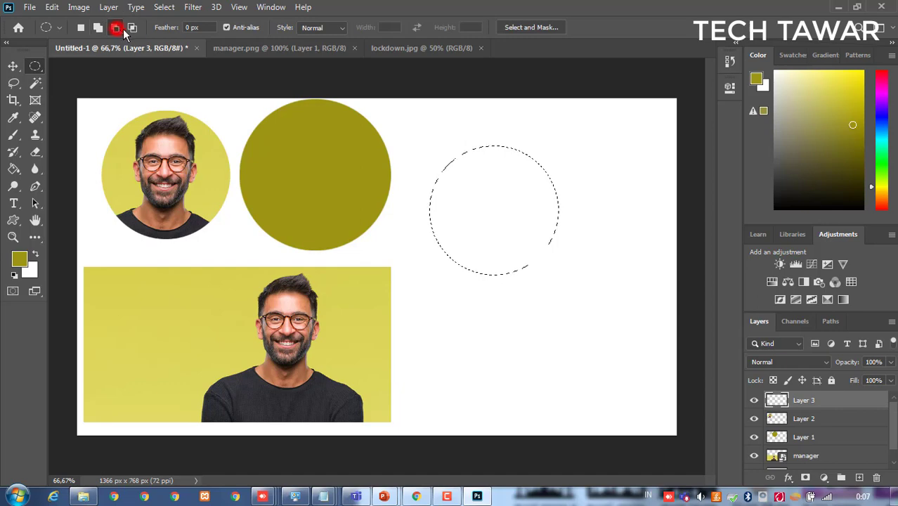
pyautogui.moveTo(464, 133); pyautogui.dragTo(598, 267)
# Step: Change the foreground colour to bright magenta and fill the crescent selection on Layer 3 with the Paint Bucket
pyautogui.click(17, 260)
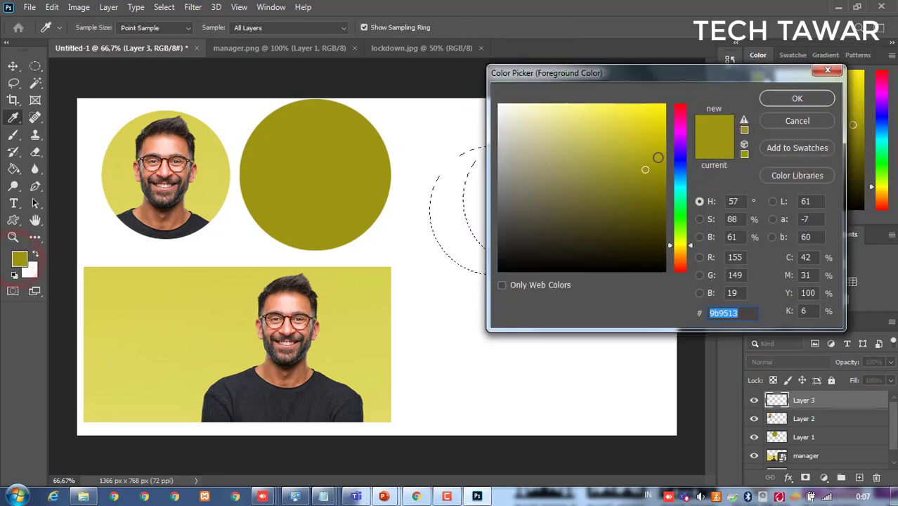
pyautogui.click(660, 118)
pyautogui.click(680, 135)
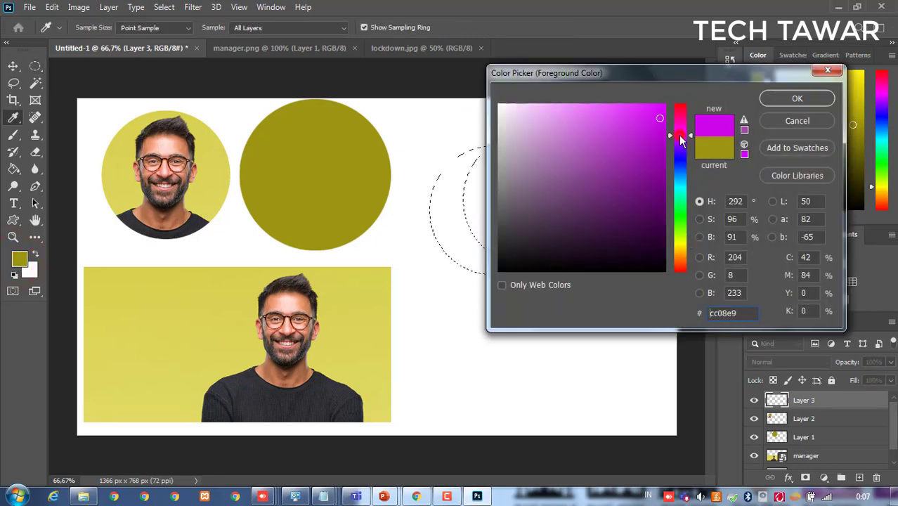
pyautogui.click(658, 111)
pyautogui.click(797, 98)
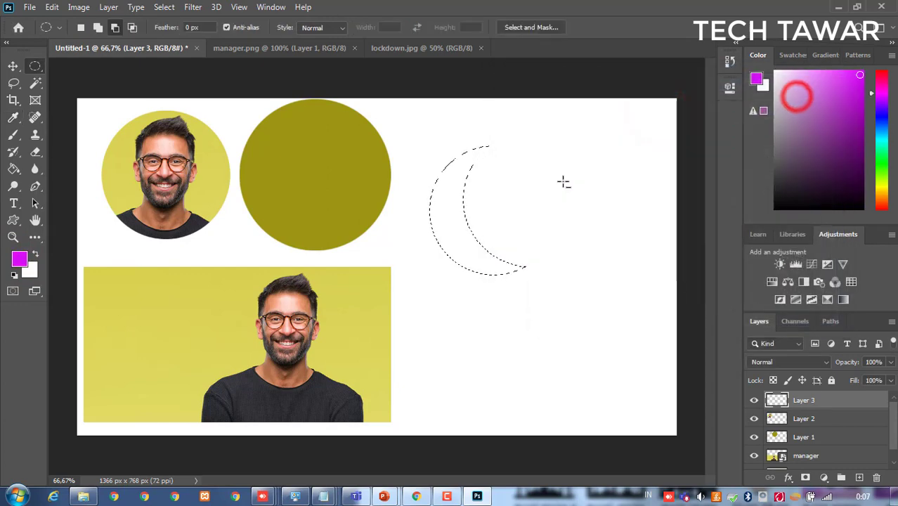
pyautogui.click(14, 169)
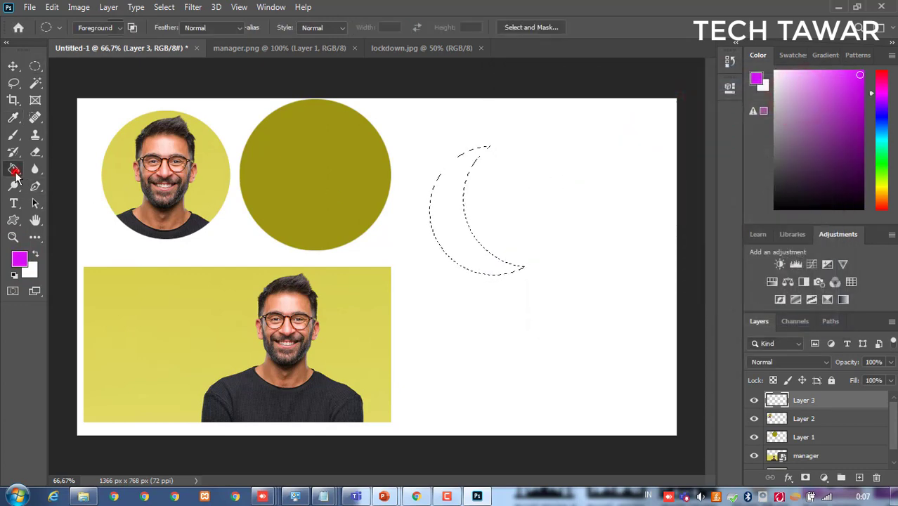
pyautogui.click(436, 223)
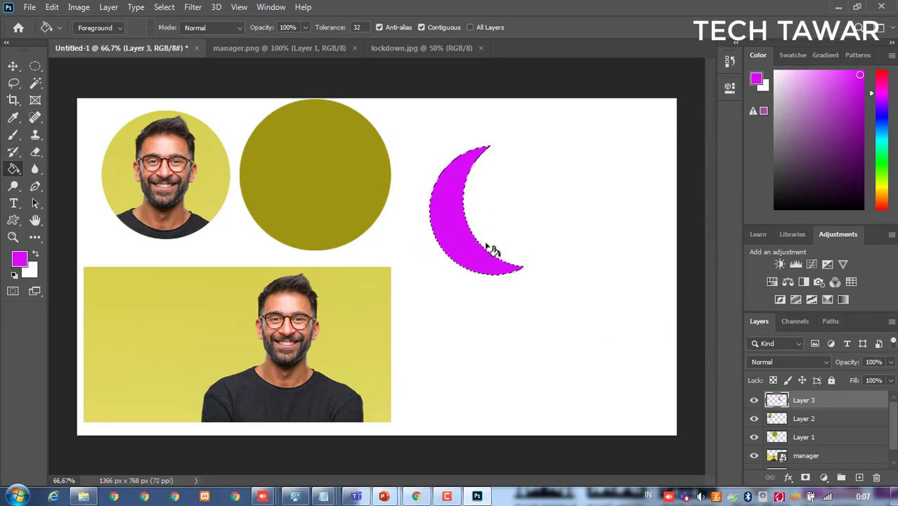
# Step: Clear the crescent selection using the Rectangular Marquee tool
pyautogui.click(36, 67)
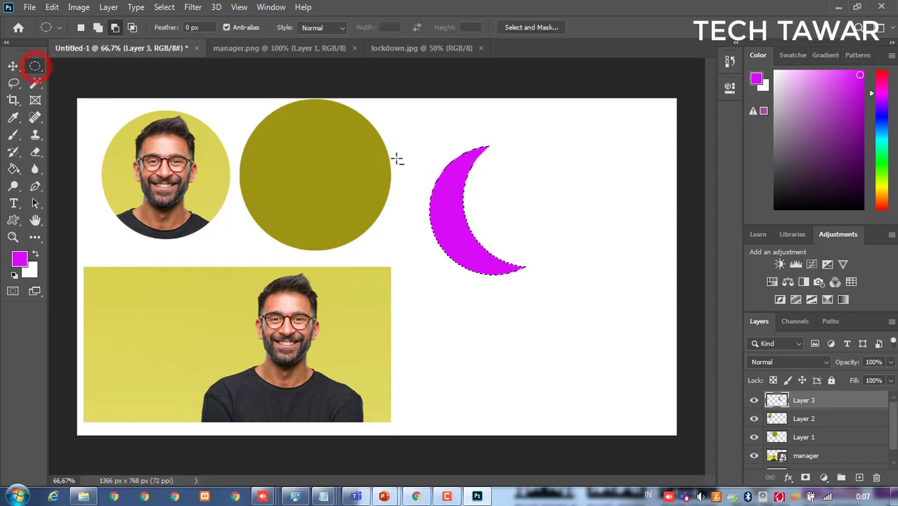
pyautogui.click(405, 145)
pyautogui.click(468, 161)
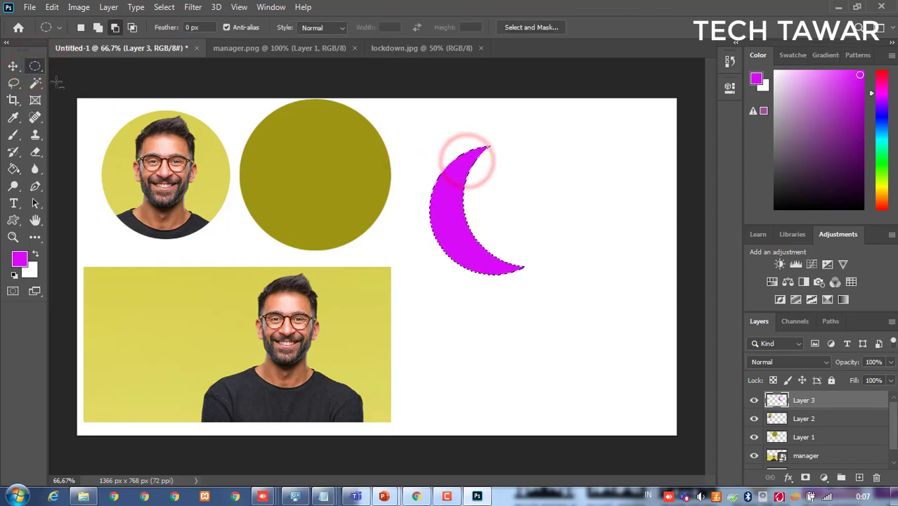
pyautogui.click(428, 140)
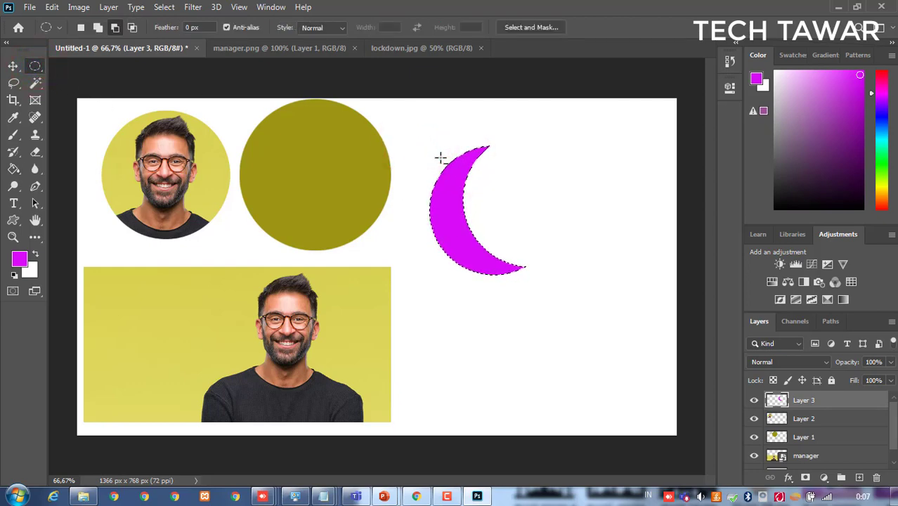
pyautogui.rightClick(36, 66)
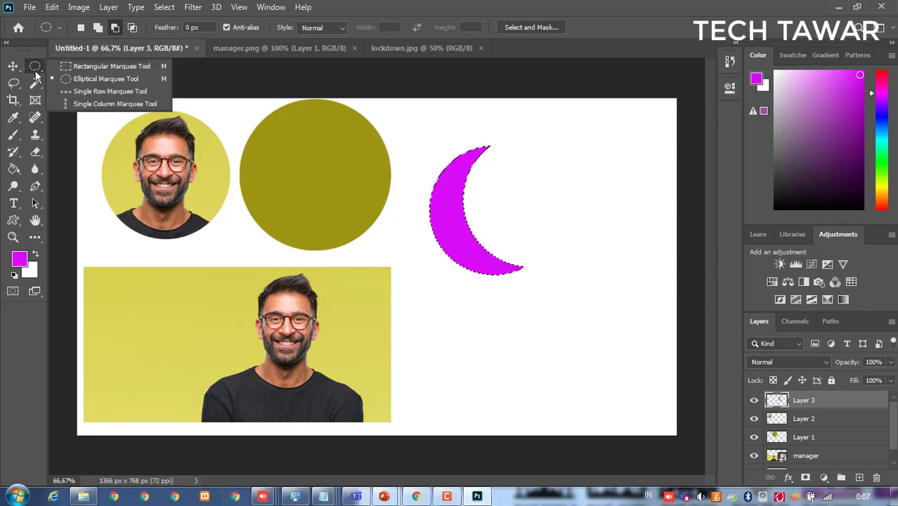
pyautogui.click(80, 66)
pyautogui.click(415, 126)
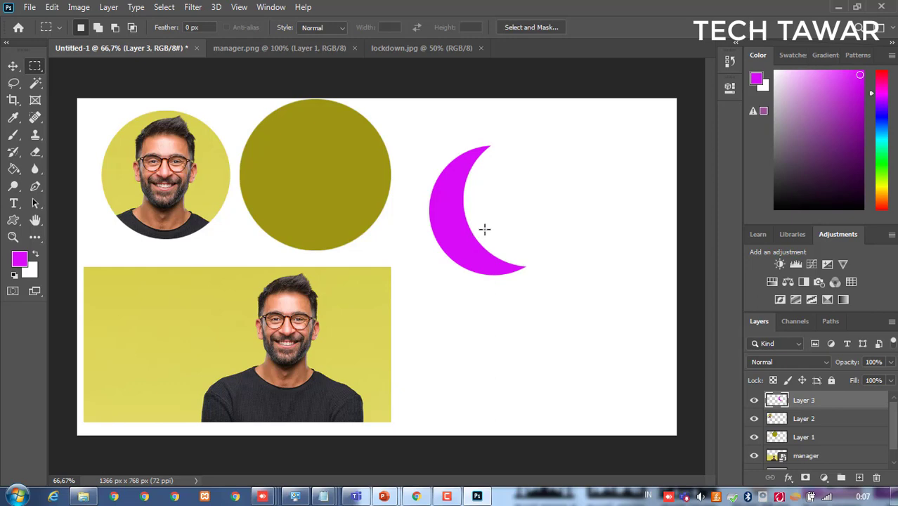
# Step: Move the magenta crescent onto the olive circle
pyautogui.click(13, 65)
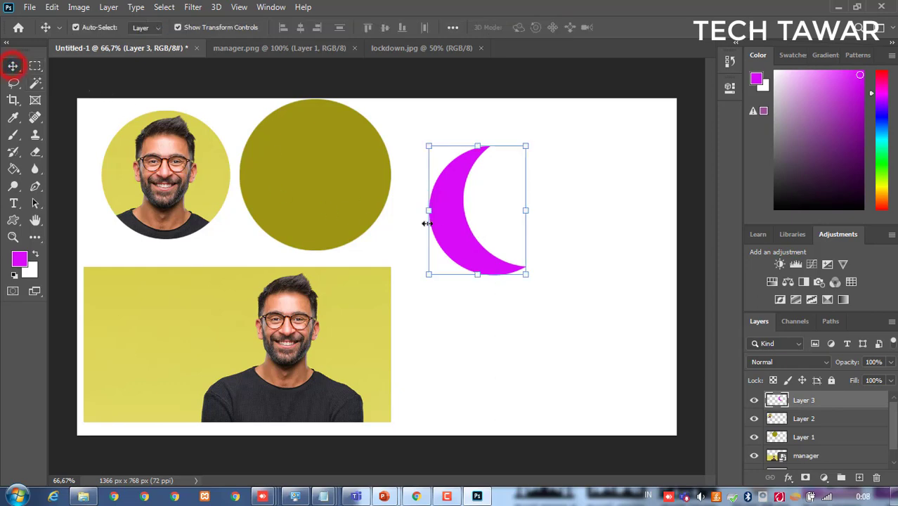
pyautogui.moveTo(448, 221); pyautogui.dragTo(281, 180)
pyautogui.click(459, 186)
# Step: Apply a purple Color Overlay layer style to the olive circle on Layer 1
pyautogui.click(369, 180)
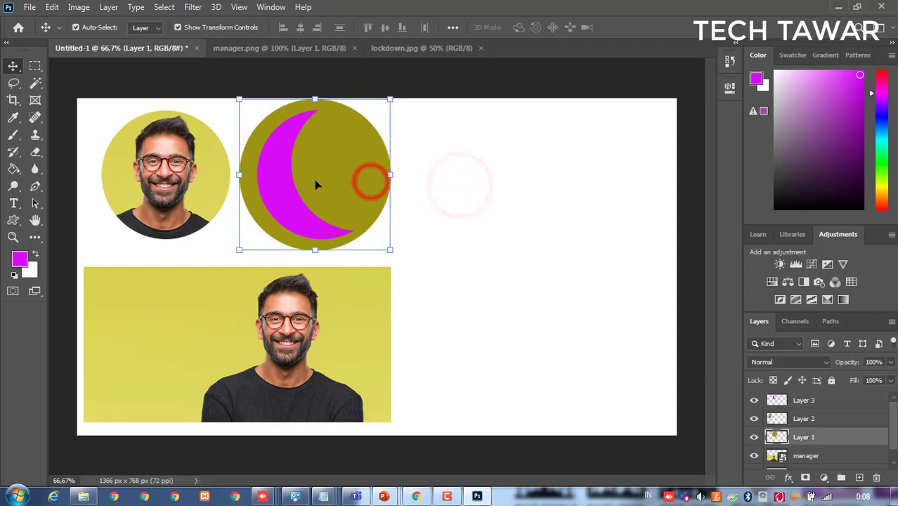
pyautogui.click(281, 172)
pyautogui.click(380, 174)
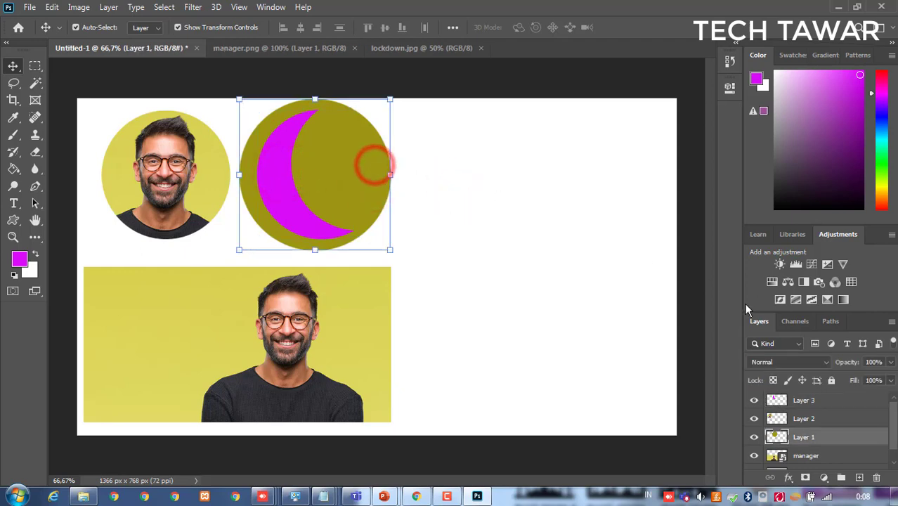
pyautogui.doubleClick(843, 439)
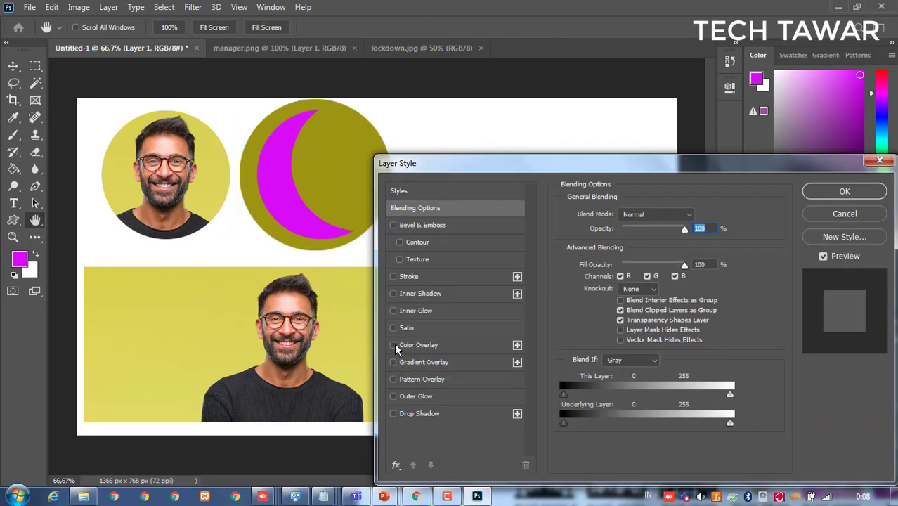
pyautogui.click(393, 345)
pyautogui.click(416, 345)
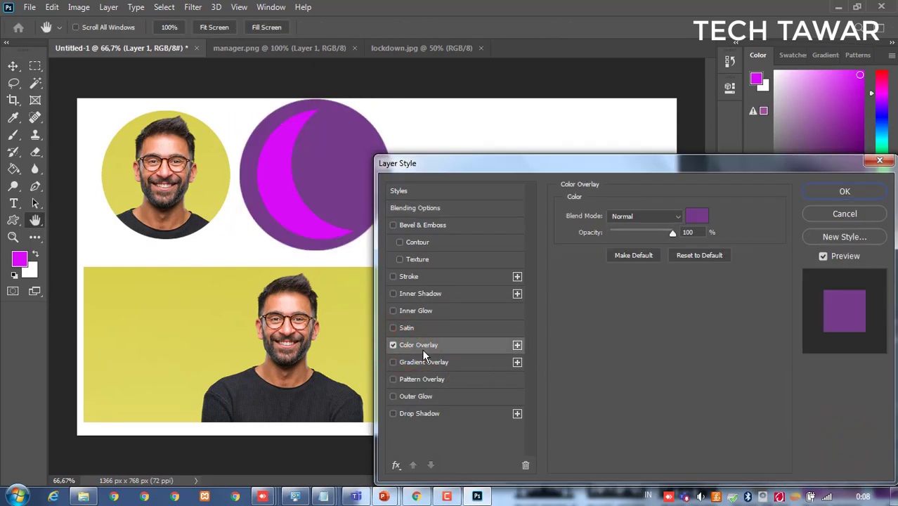
pyautogui.click(836, 191)
pyautogui.click(547, 196)
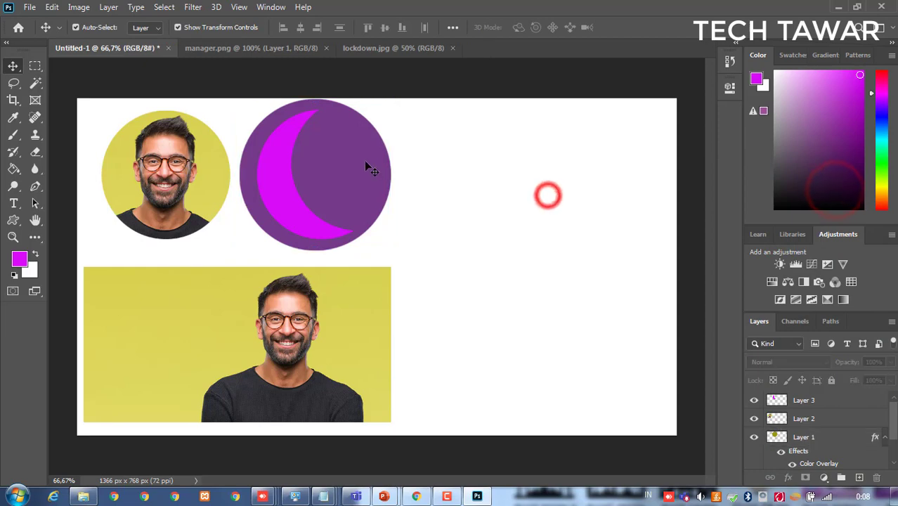
pyautogui.click(450, 210)
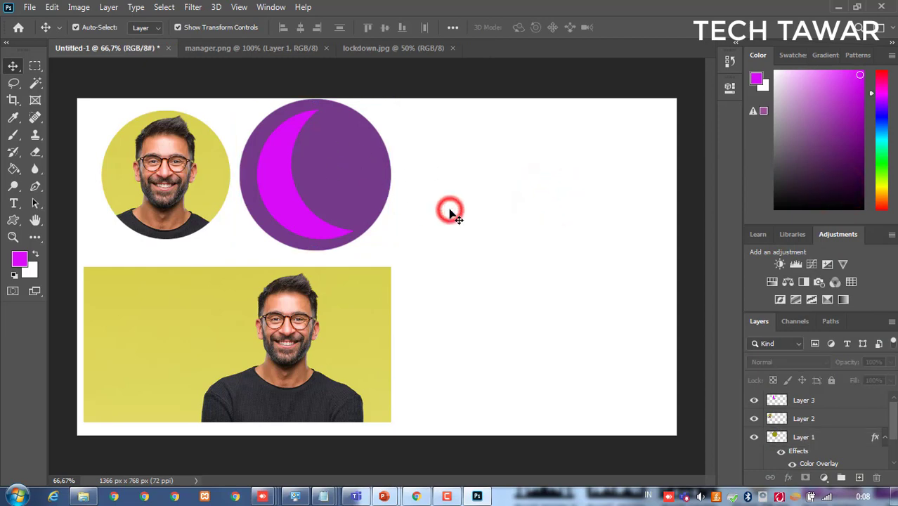
# Step: Rotate the magenta crescent on Layer 3 by about -58° and shift it slightly lower inside the purple circle
pyautogui.click(293, 204)
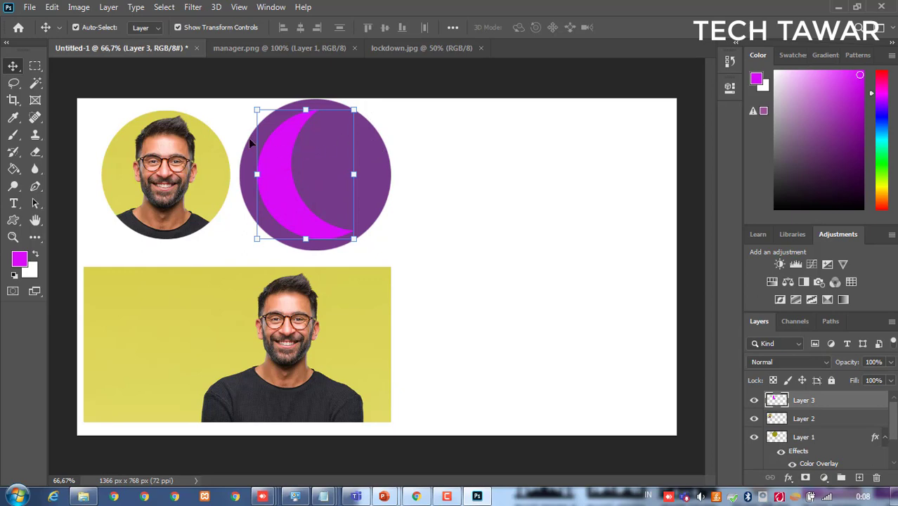
pyautogui.click(371, 111)
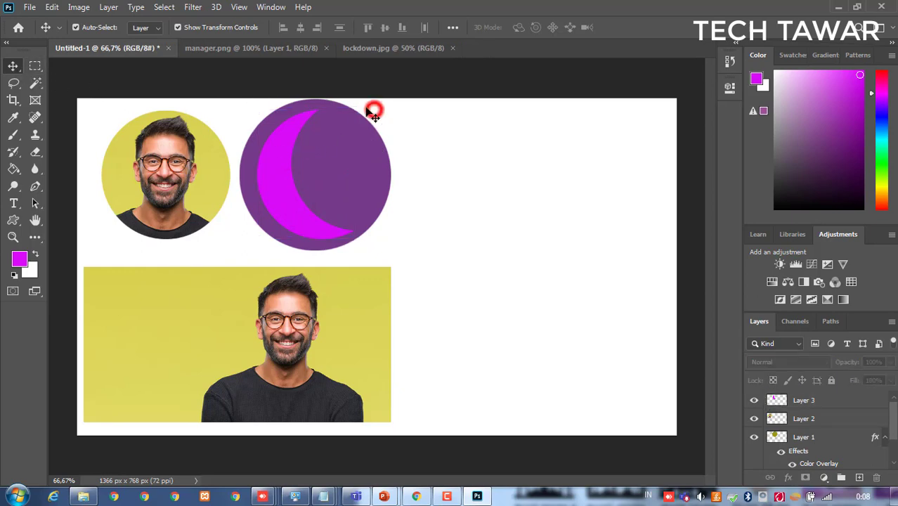
pyautogui.click(294, 130)
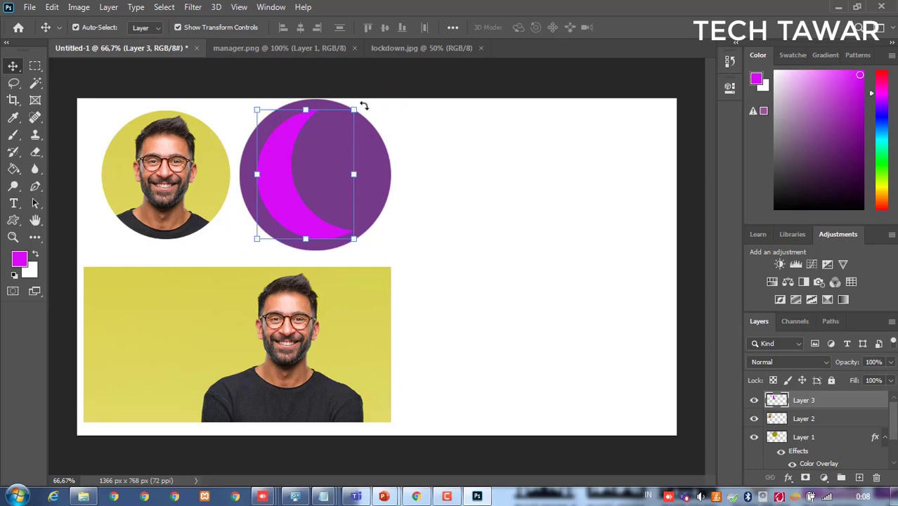
pyautogui.moveTo(365, 107); pyautogui.dragTo(287, 111)
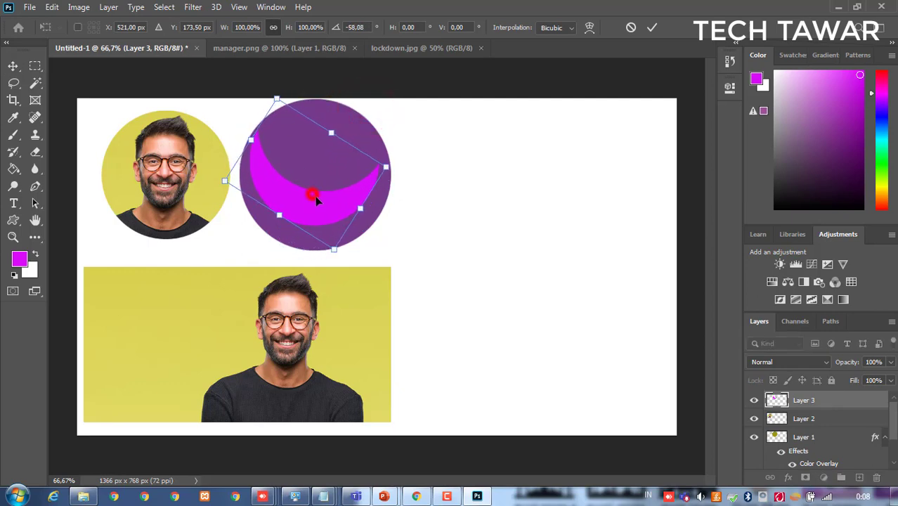
pyautogui.moveTo(313, 196); pyautogui.dragTo(319, 208)
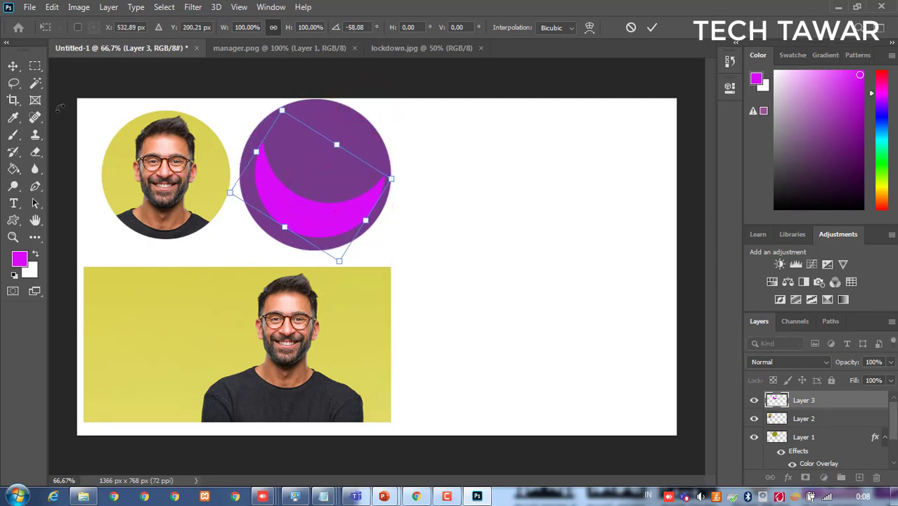
pyautogui.click(12, 65)
pyautogui.click(536, 194)
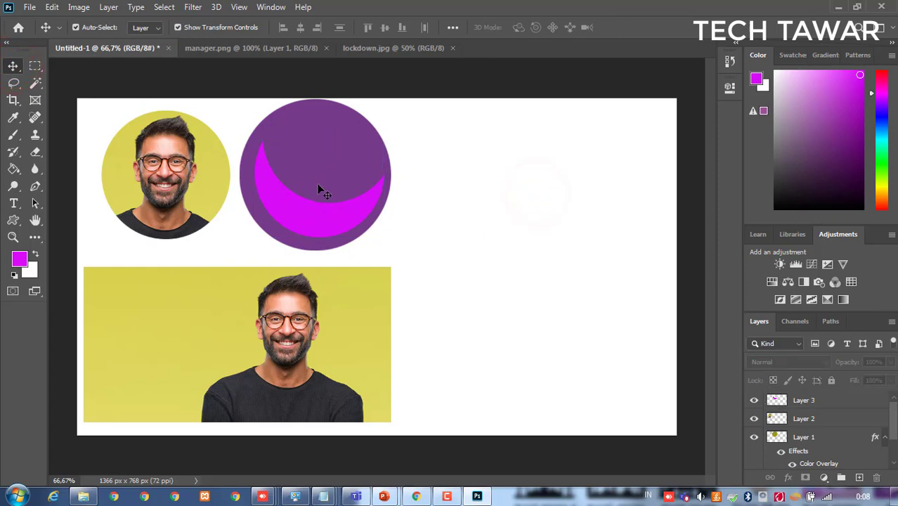
pyautogui.click(506, 189)
# Step: Try intersecting a circular selection with an overlapping ellipse on the blank canvas beside the purple circle, and discard the selection
pyautogui.click(35, 65)
pyautogui.click(77, 81)
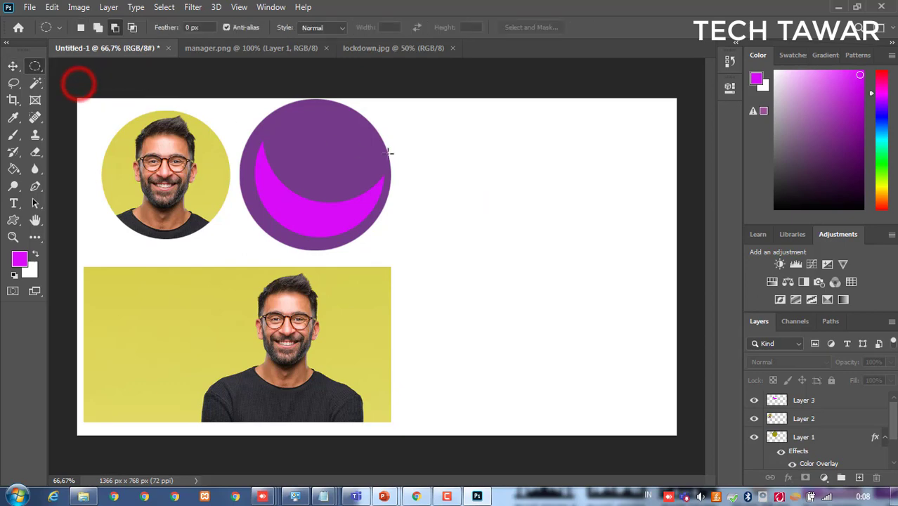
pyautogui.click(132, 29)
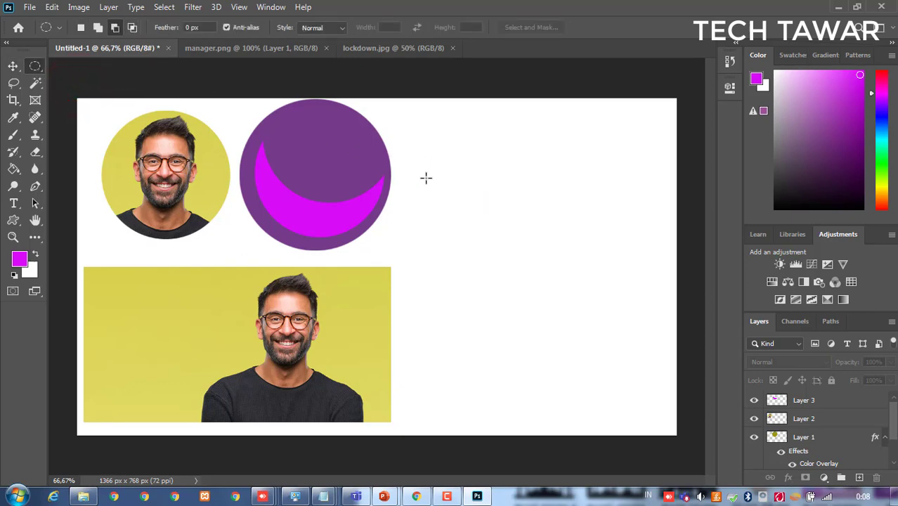
pyautogui.moveTo(421, 164); pyautogui.dragTo(560, 301)
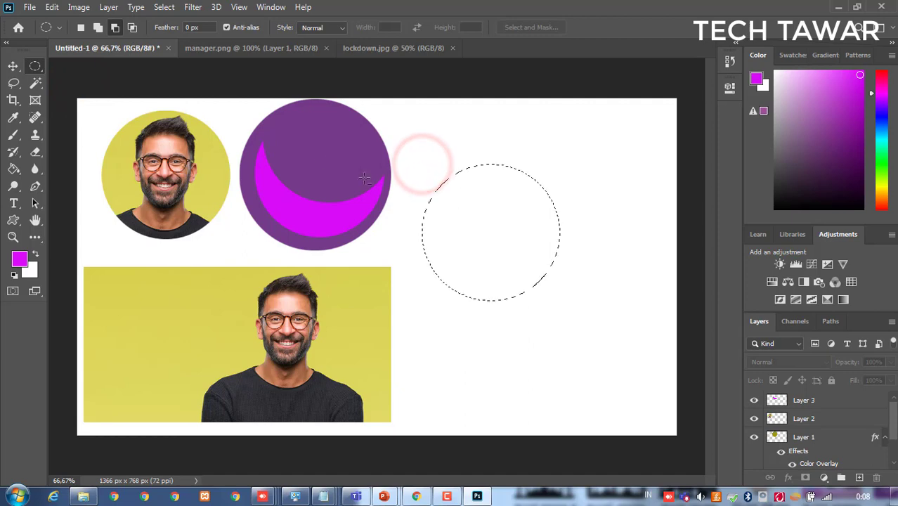
pyautogui.click(133, 28)
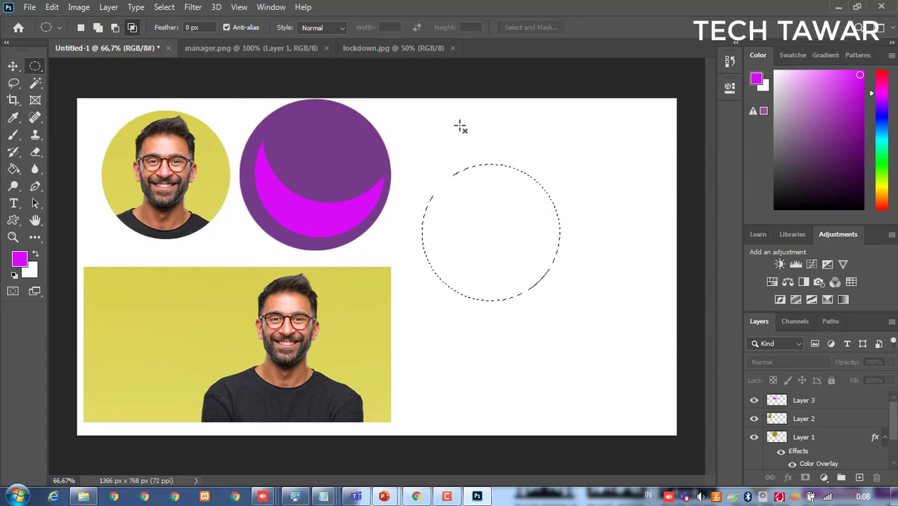
pyautogui.moveTo(458, 125); pyautogui.dragTo(611, 239)
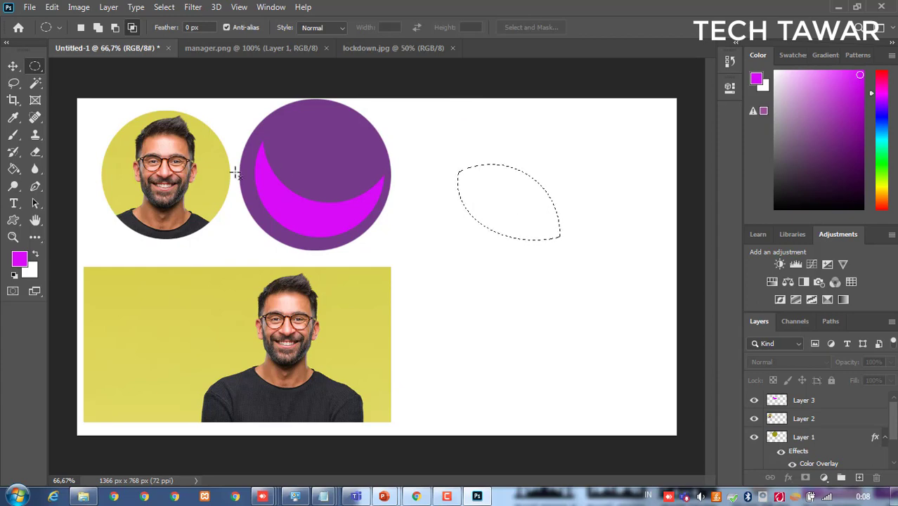
pyautogui.hotkey('ctrl', 'z')
pyautogui.click(485, 199)
# Step: Draw a wide rectangular selection on the blank canvas beside the purple circle and create a new layer above Layer 3
pyautogui.rightClick(39, 67)
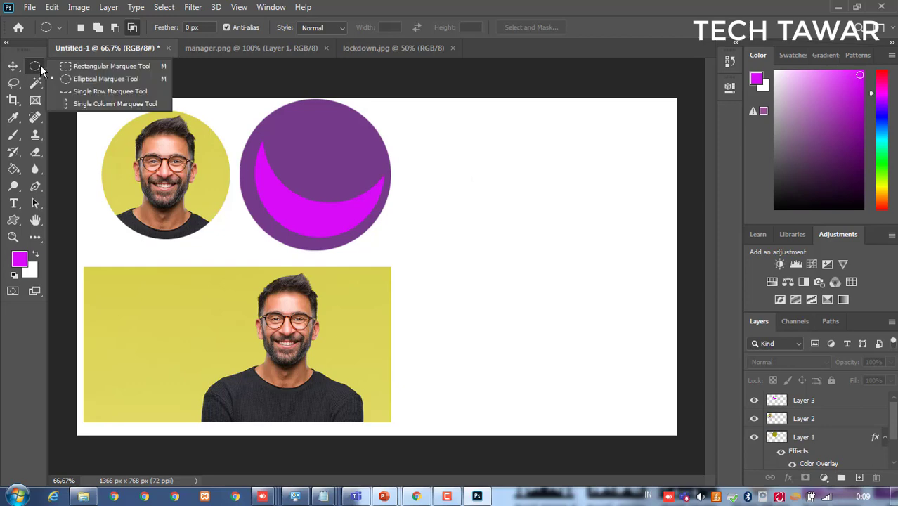
pyautogui.click(121, 66)
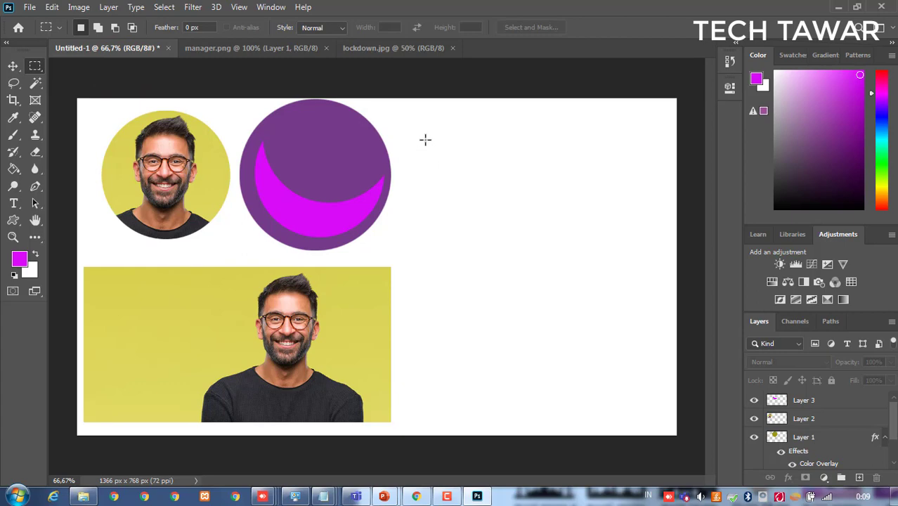
pyautogui.moveTo(416, 133); pyautogui.dragTo(647, 237)
pyautogui.click(817, 404)
pyautogui.click(859, 478)
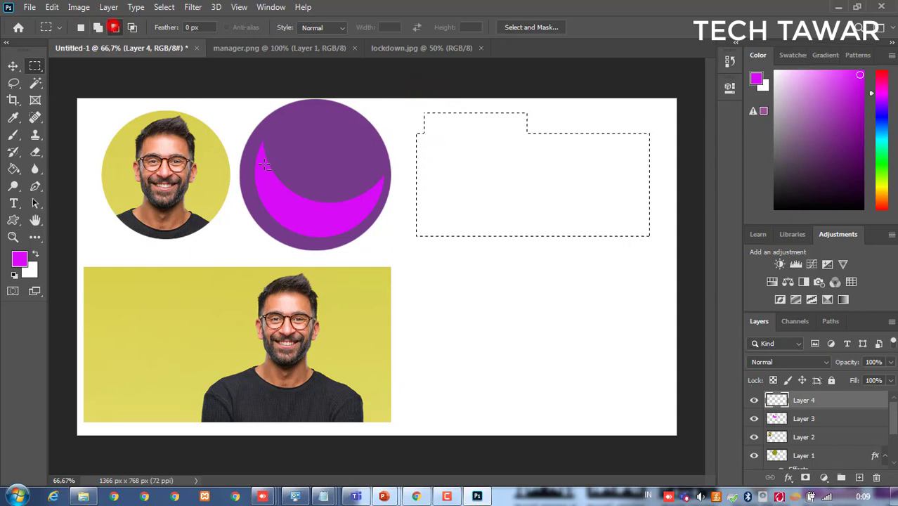
# Step: Subtract two rectangles from the lower edge of the selection and intersect the remainder with a tall rectangle
pyautogui.moveTo(545, 281); pyautogui.dragTo(633, 208)
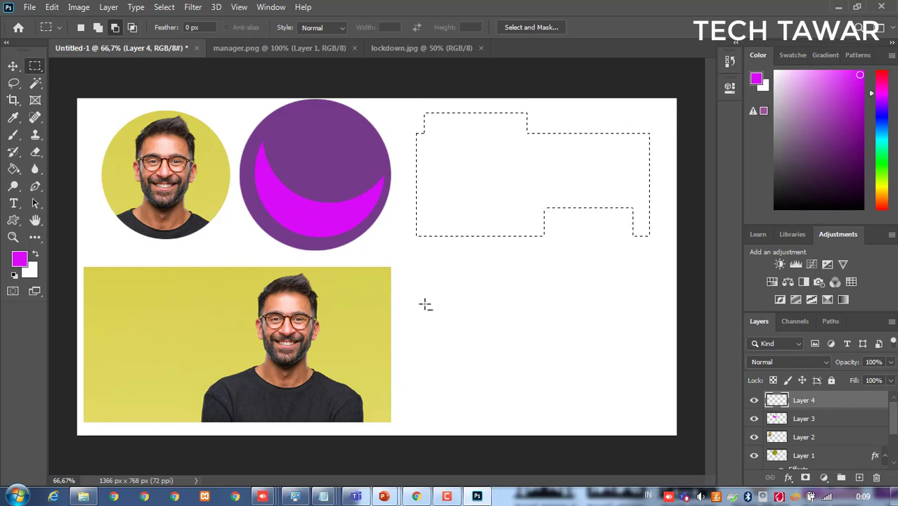
pyautogui.moveTo(440, 315); pyautogui.dragTo(597, 187)
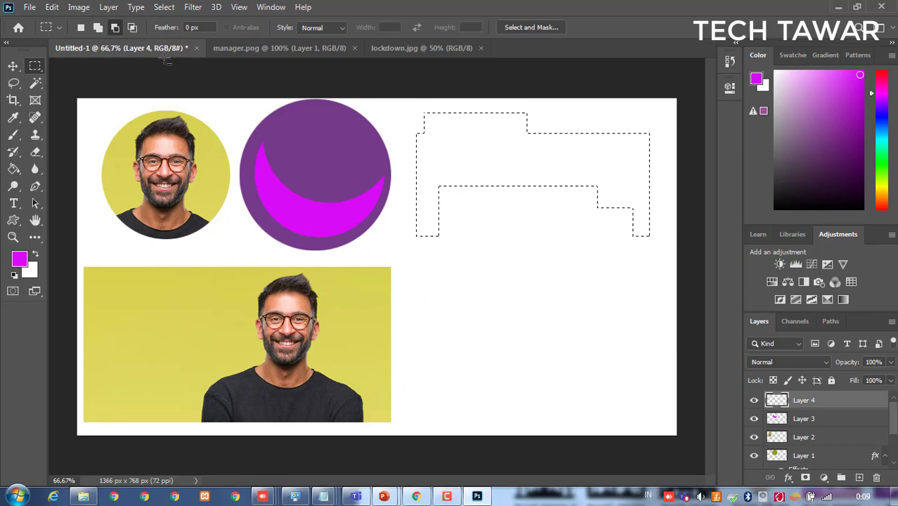
pyautogui.click(132, 26)
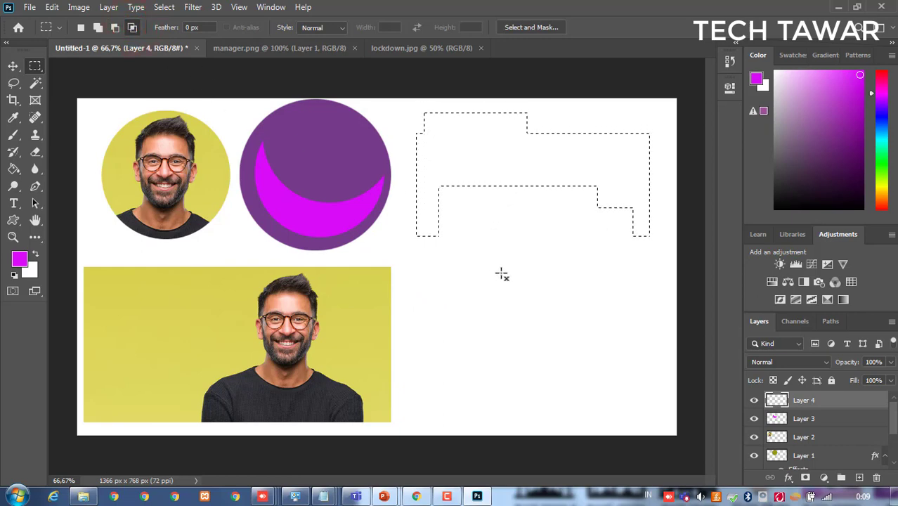
pyautogui.moveTo(501, 271); pyautogui.dragTo(633, 125)
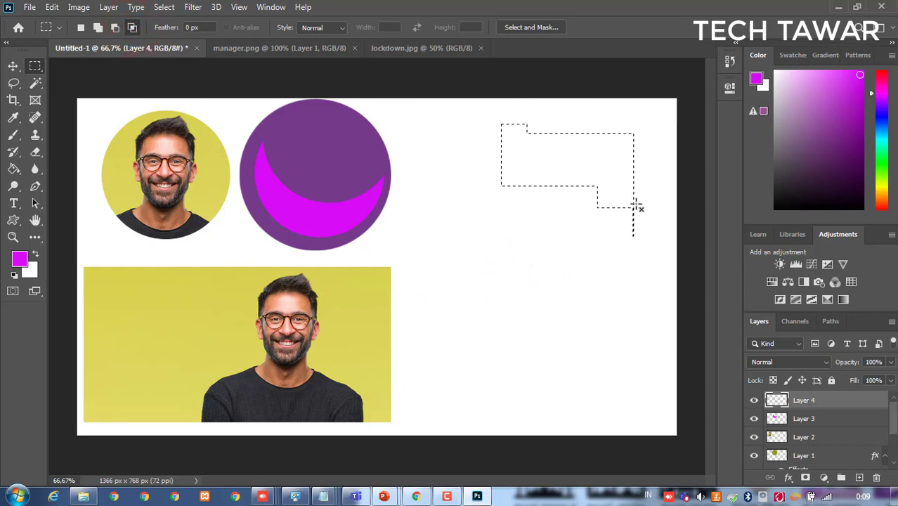
# Step: Discard the intersected selection and try drawing new rectangular selections on the blank canvas
pyautogui.click(574, 244)
pyautogui.moveTo(440, 150); pyautogui.dragTo(522, 213)
pyautogui.click(522, 213)
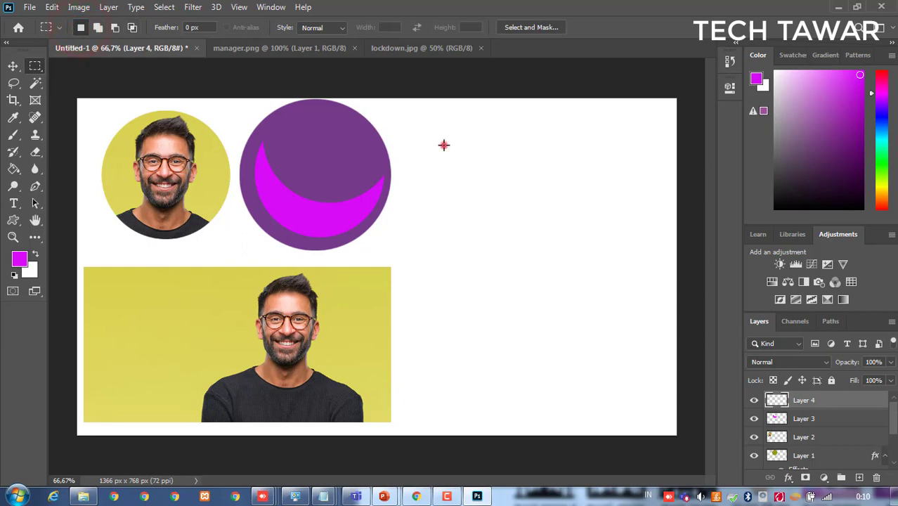
pyautogui.moveTo(443, 144); pyautogui.dragTo(594, 293)
pyautogui.click(501, 190)
# Step: Draw a square selection beside the purple circle, fill it with magenta on Layer 4, and deselect
pyautogui.moveTo(420, 145); pyautogui.dragTo(589, 333)
pyautogui.click(11, 169)
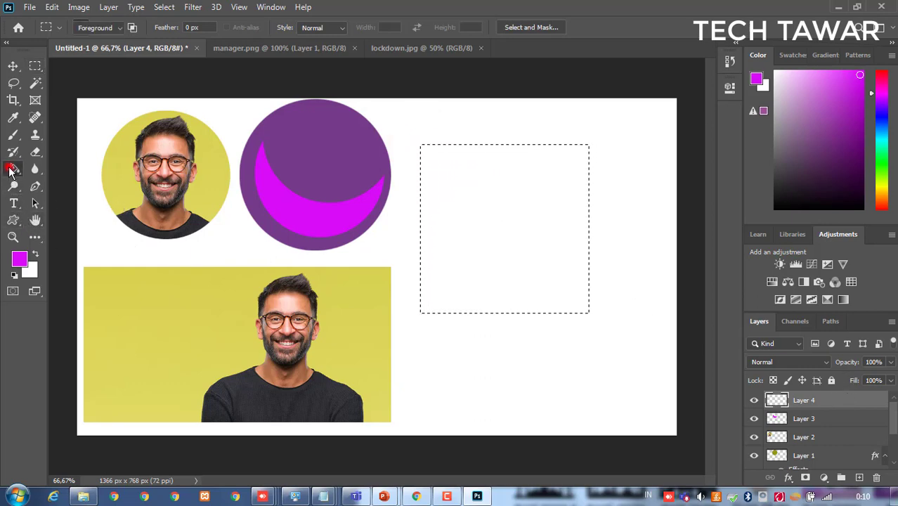
pyautogui.click(490, 213)
pyautogui.click(35, 66)
pyautogui.click(387, 153)
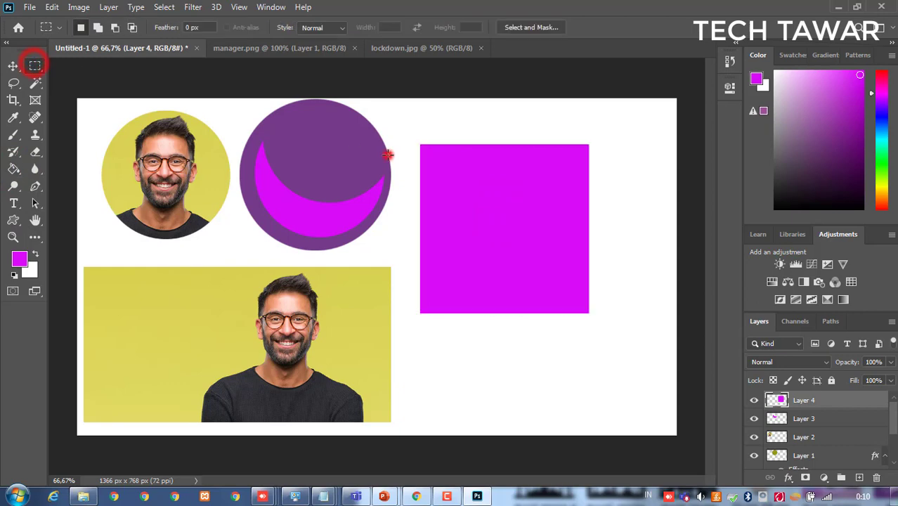
# Step: Scale the magenta square to about 70% width and 65% height and move it onto the left part of the yellow photo
pyautogui.click(13, 66)
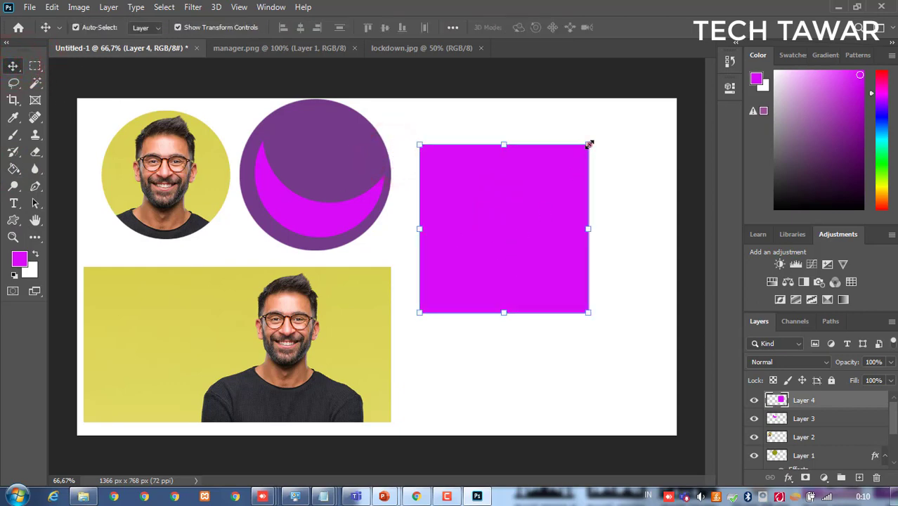
pyautogui.moveTo(589, 144); pyautogui.dragTo(545, 217)
pyautogui.hotkey('ctrl', 'z')
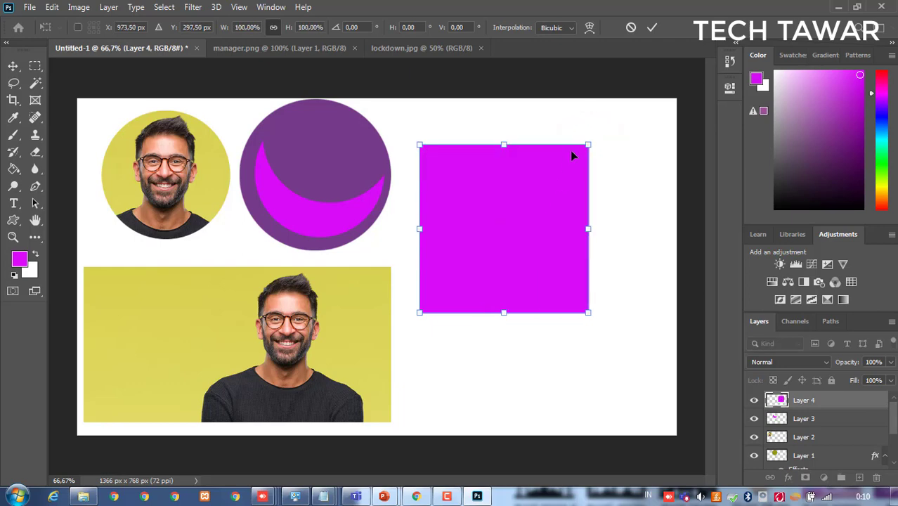
pyautogui.moveTo(587, 141); pyautogui.dragTo(539, 201)
pyautogui.moveTo(510, 253); pyautogui.dragTo(497, 171)
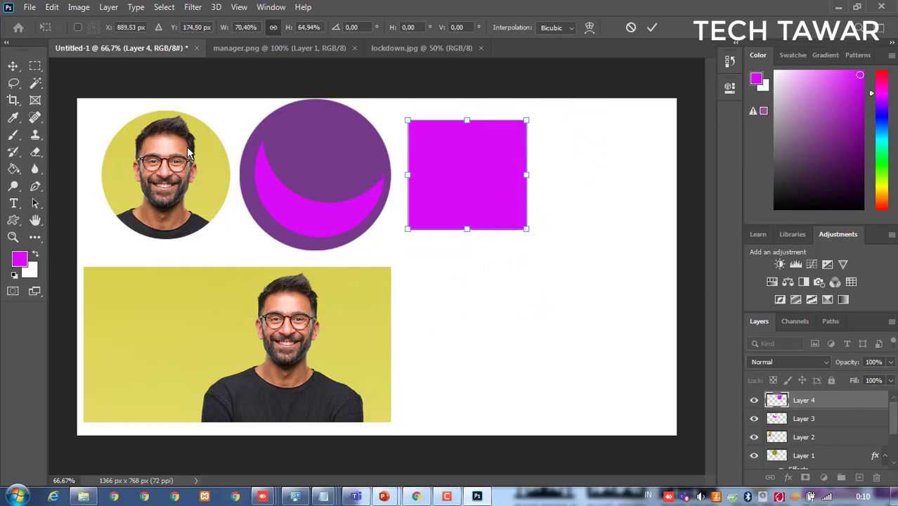
pyautogui.click(13, 67)
pyautogui.click(456, 251)
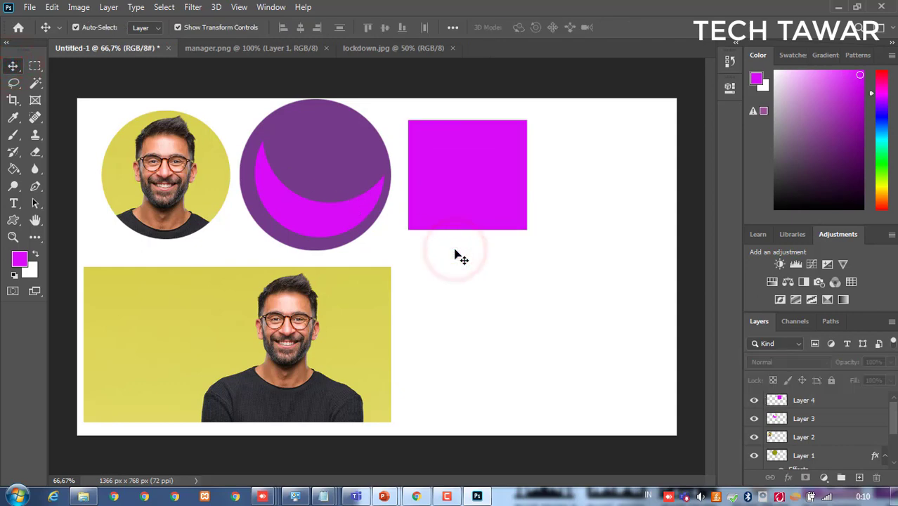
pyautogui.moveTo(479, 191); pyautogui.dragTo(161, 313)
pyautogui.click(485, 303)
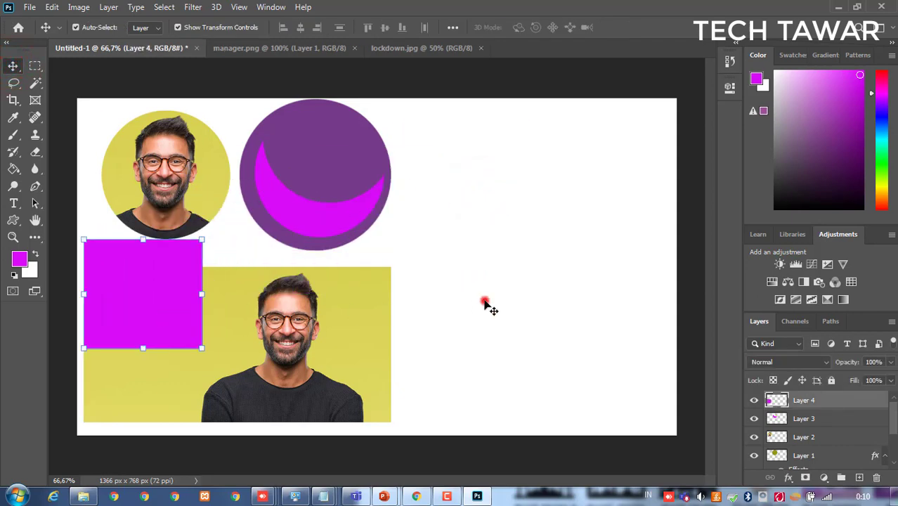
# Step: Create a new layer above Layer 4 and fill the whole layer with magenta
pyautogui.click(36, 72)
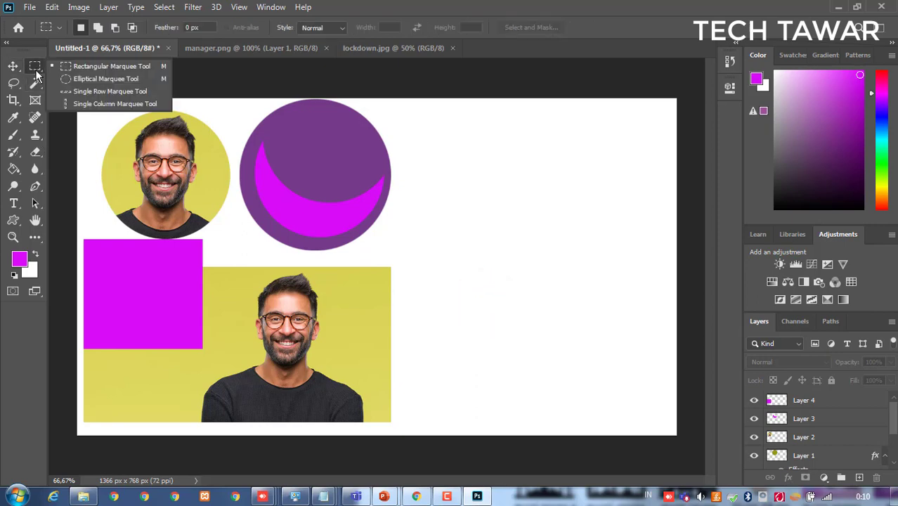
pyautogui.click(105, 93)
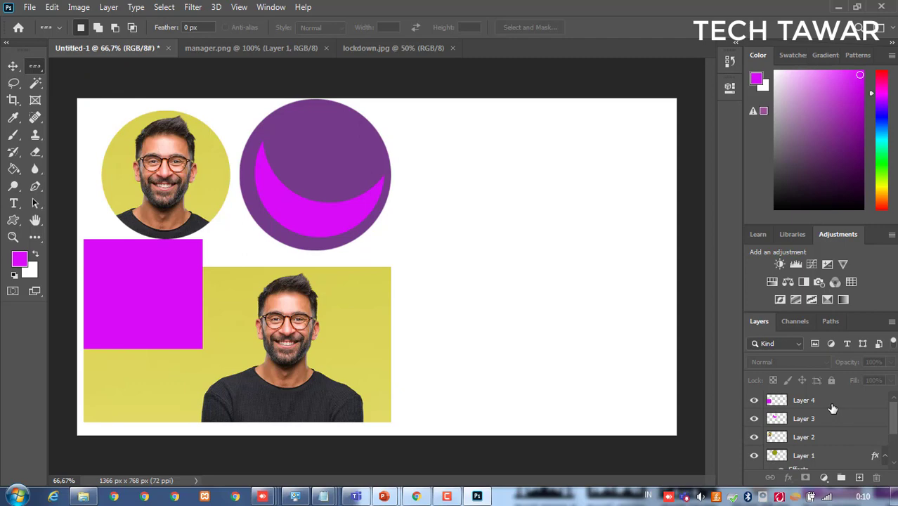
pyautogui.click(831, 407)
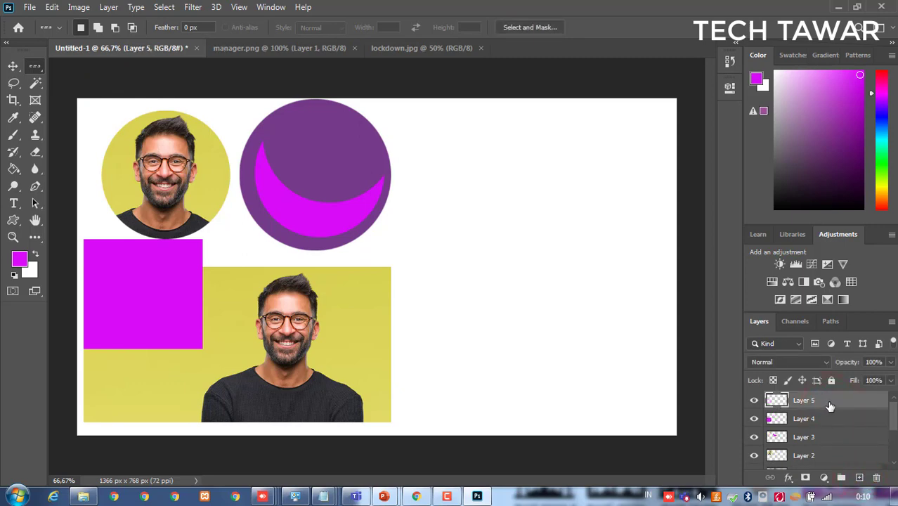
pyautogui.click(13, 170)
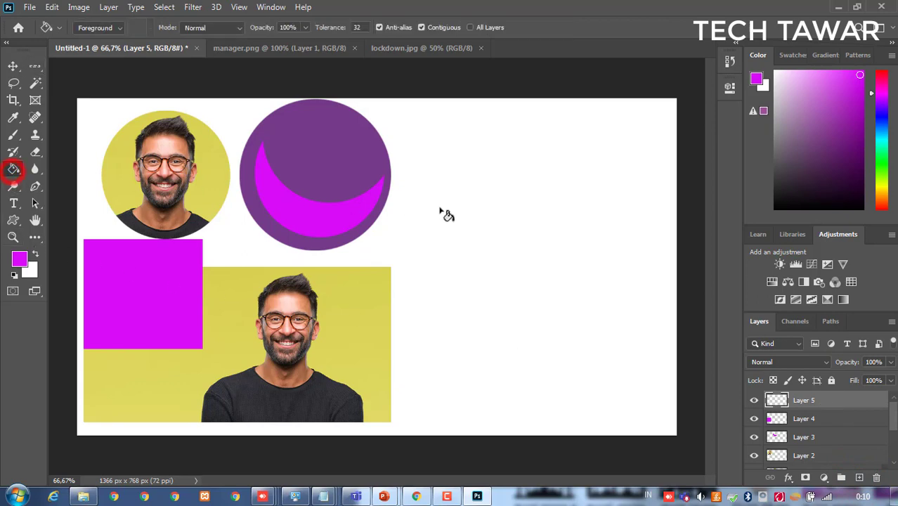
pyautogui.click(487, 212)
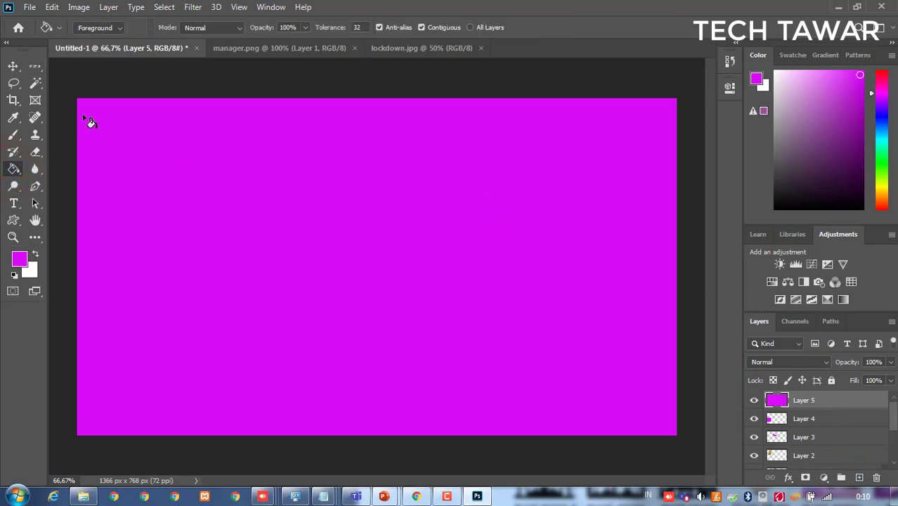
# Step: Select a single-pixel row across the magenta layer with the Single Row Marquee tool
pyautogui.click(34, 67)
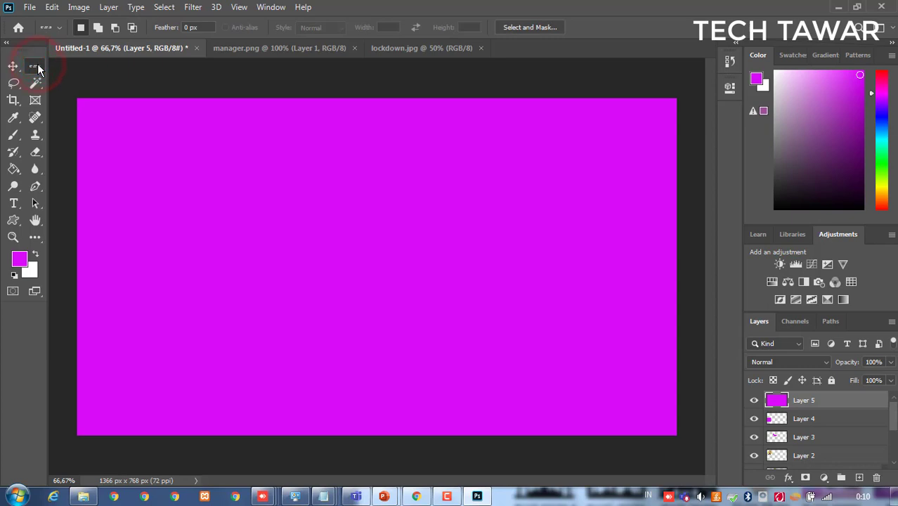
pyautogui.rightClick(38, 68)
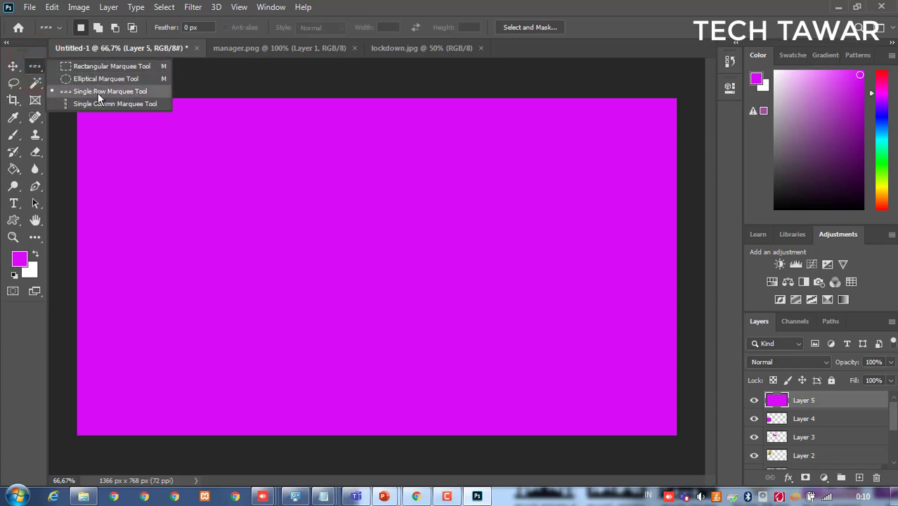
pyautogui.click(200, 240)
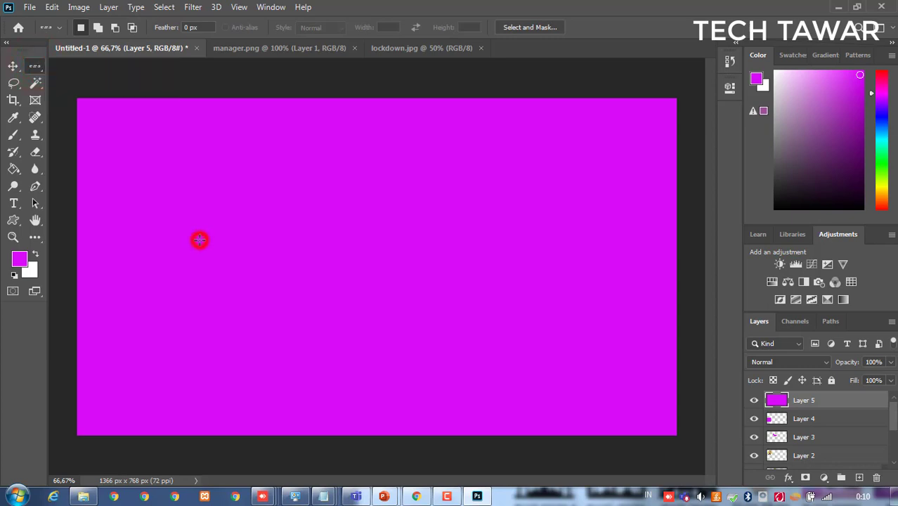
pyautogui.click(199, 244)
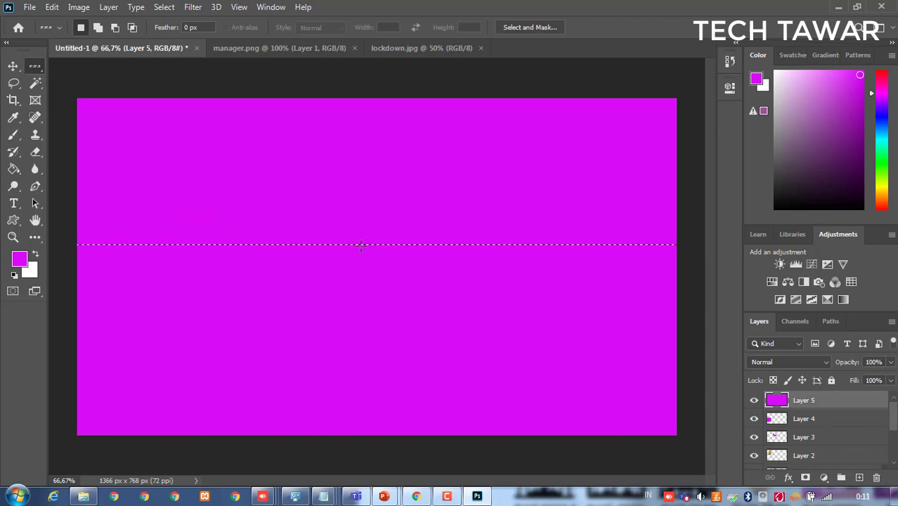
# Step: Set the foreground color to white and try to fill the single-row selection with the Paint Bucket
pyautogui.click(20, 257)
pyautogui.moveTo(538, 203); pyautogui.dragTo(499, 106)
pyautogui.click(787, 100)
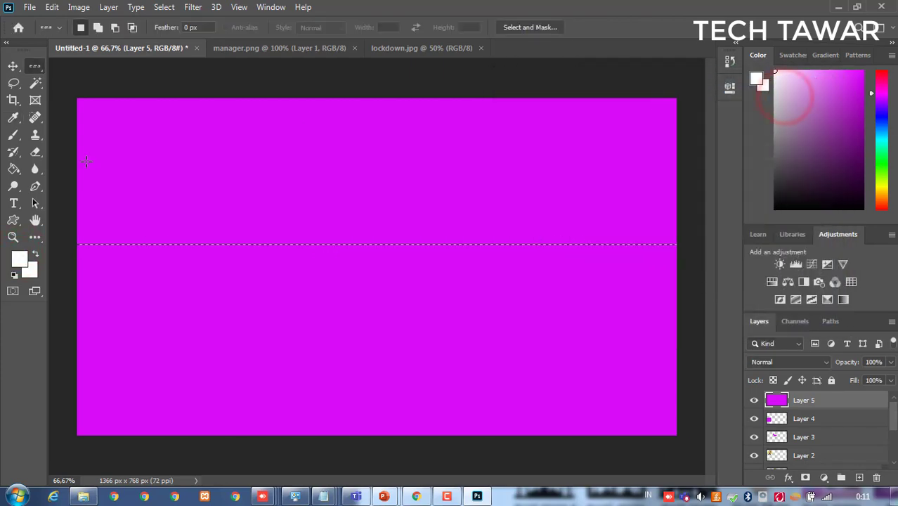
pyautogui.click(13, 169)
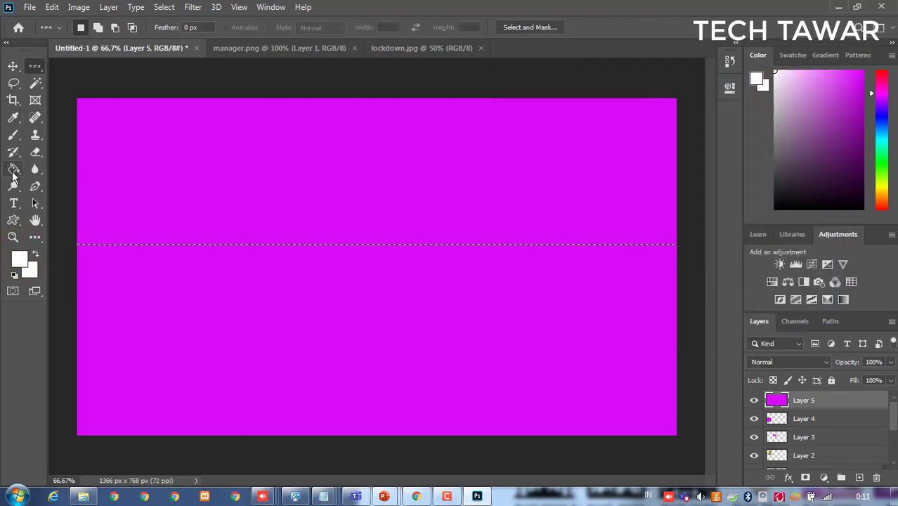
pyautogui.click(239, 239)
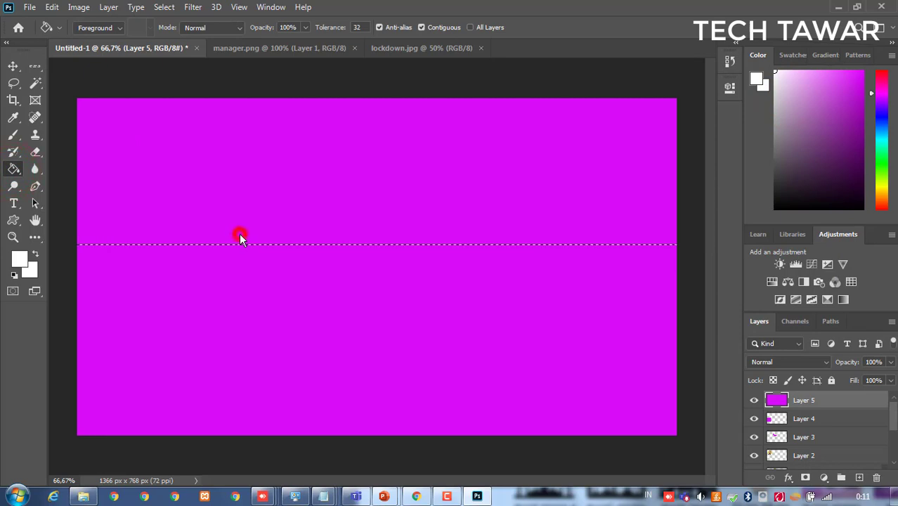
# Step: Reposition the single-row selection just above the canvas's vertical middle and fill it with white
pyautogui.click(35, 65)
pyautogui.moveTo(217, 245); pyautogui.dragTo(217, 165)
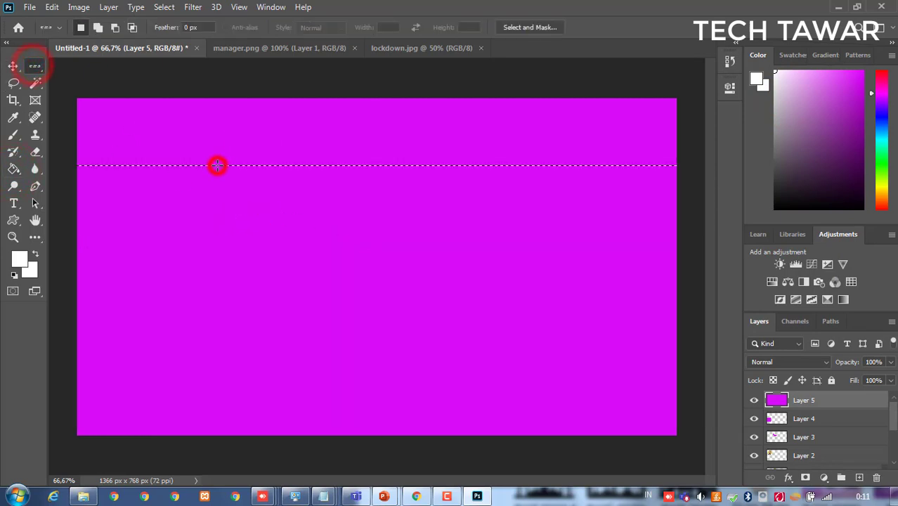
pyautogui.click(202, 256)
pyautogui.click(202, 257)
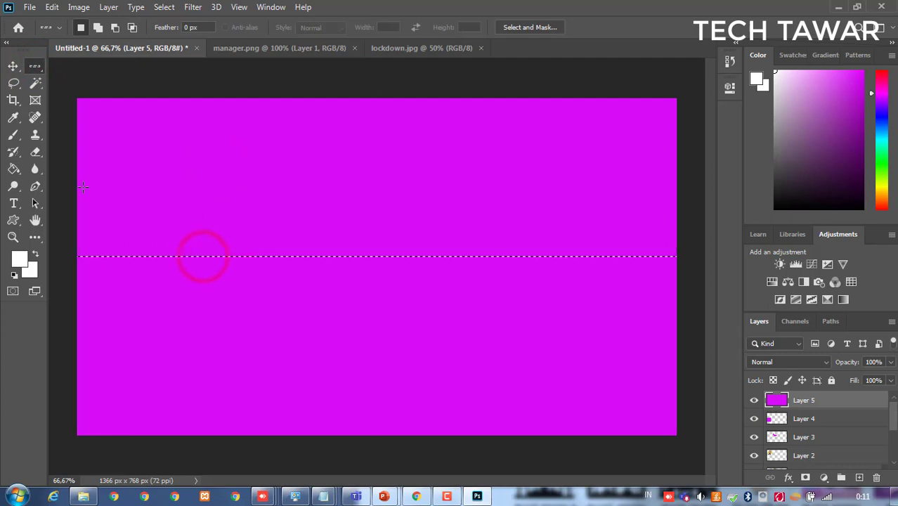
pyautogui.click(14, 170)
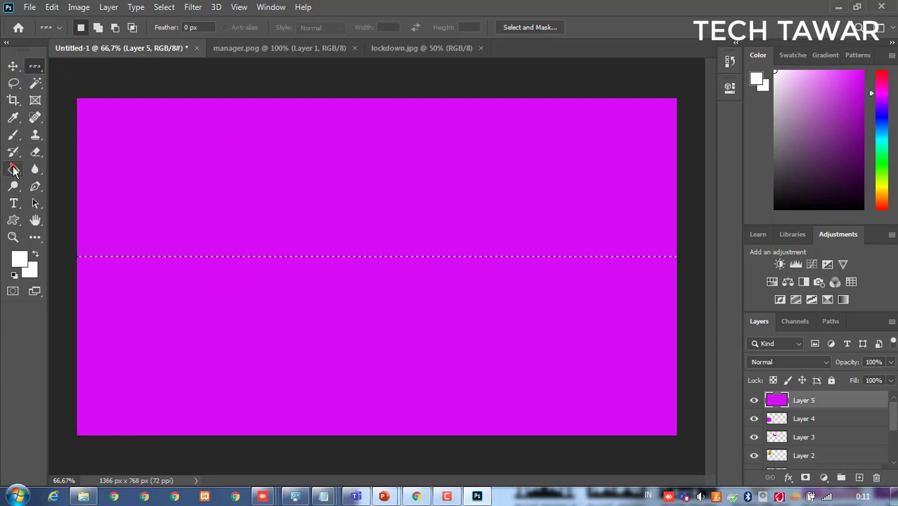
pyautogui.click(110, 246)
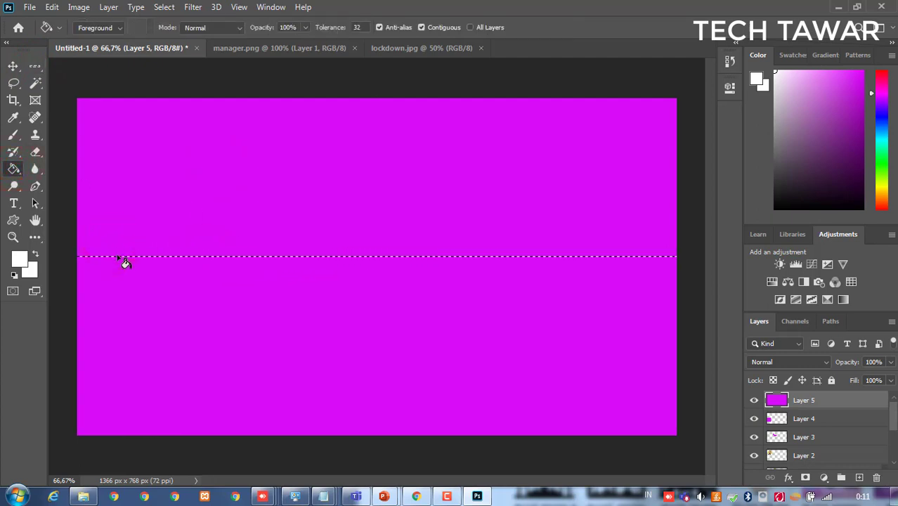
pyautogui.click(117, 257)
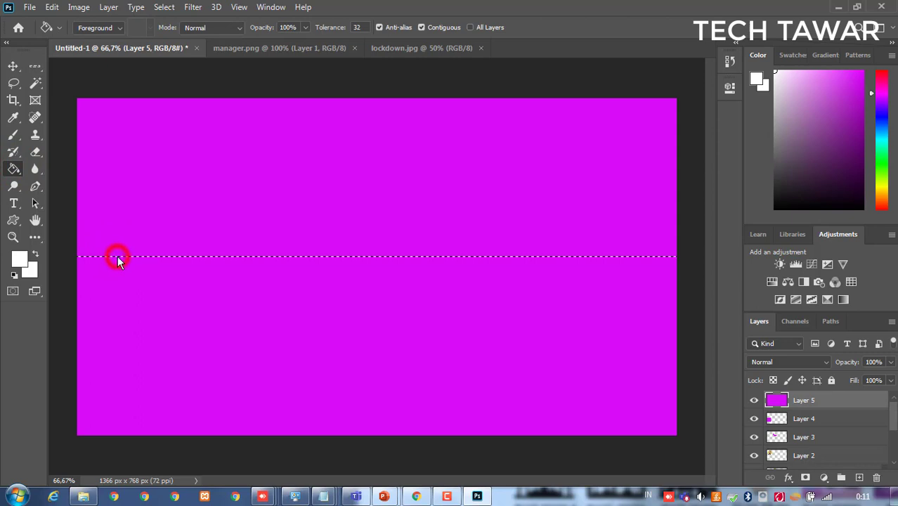
# Step: Undo the white row fill and place a single-row selection farther above the canvas's vertical middle
pyautogui.click(35, 65)
pyautogui.click(162, 153)
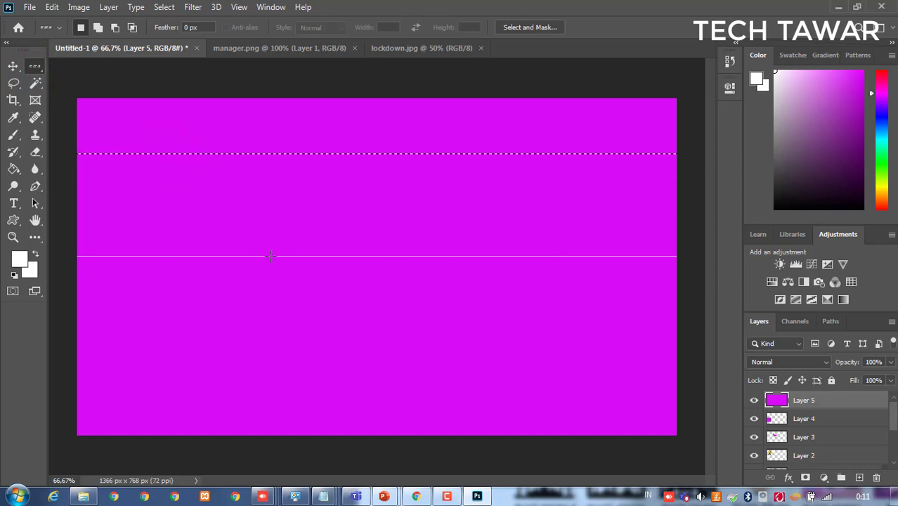
pyautogui.click(236, 237)
pyautogui.click(241, 238)
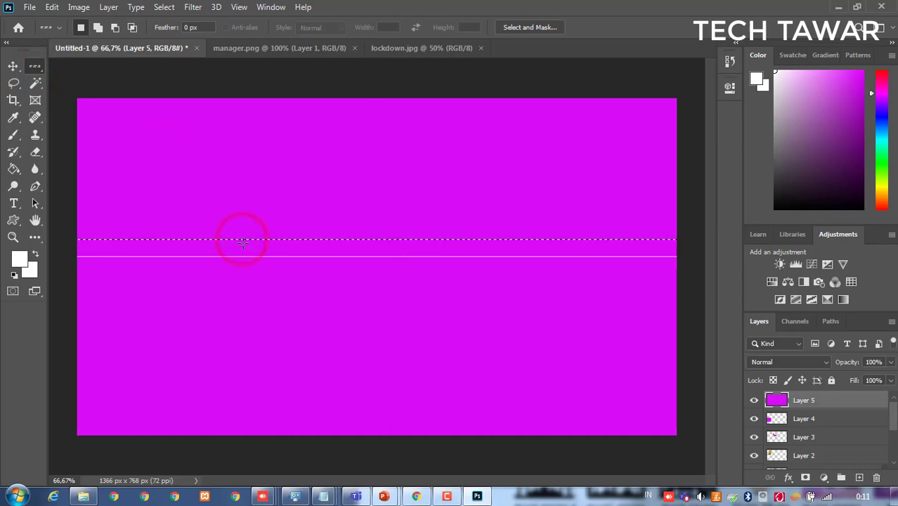
pyautogui.click(249, 222)
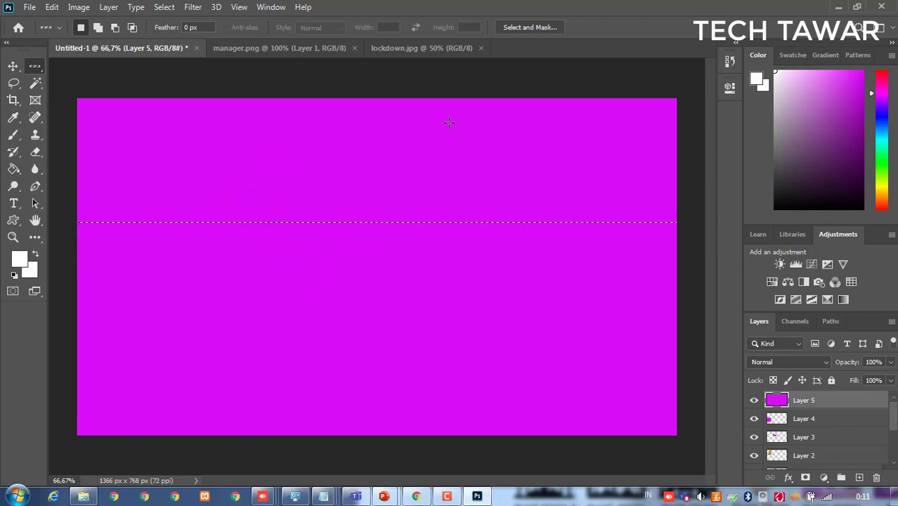
# Step: Switch to lockdown.jpg and select single-pixel rows above and below the orange barriers
pyautogui.click(394, 60)
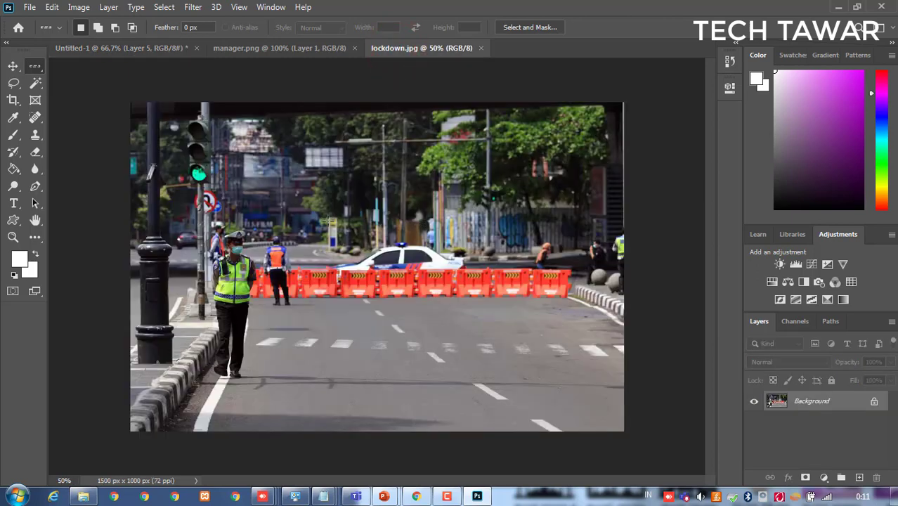
pyautogui.click(318, 317)
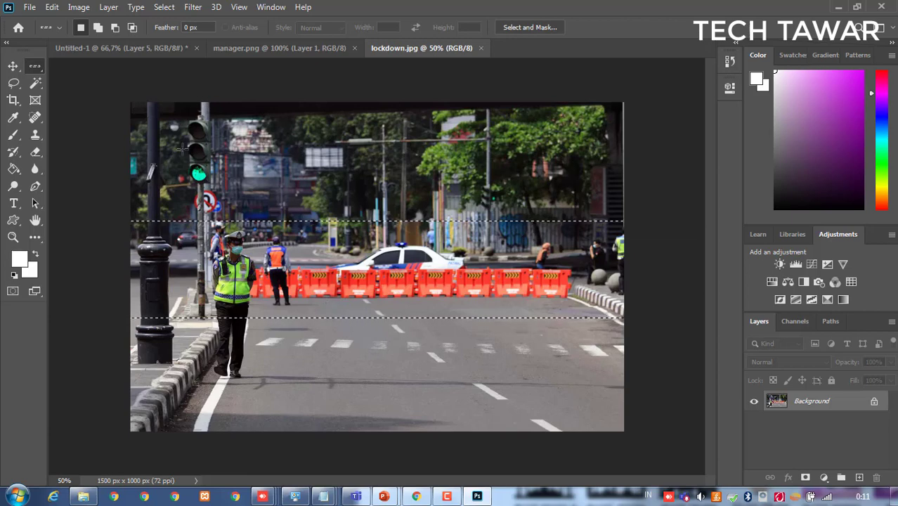
# Step: Crop the photo to the strip between the two selected rows, and undo the crop
pyautogui.click(79, 8)
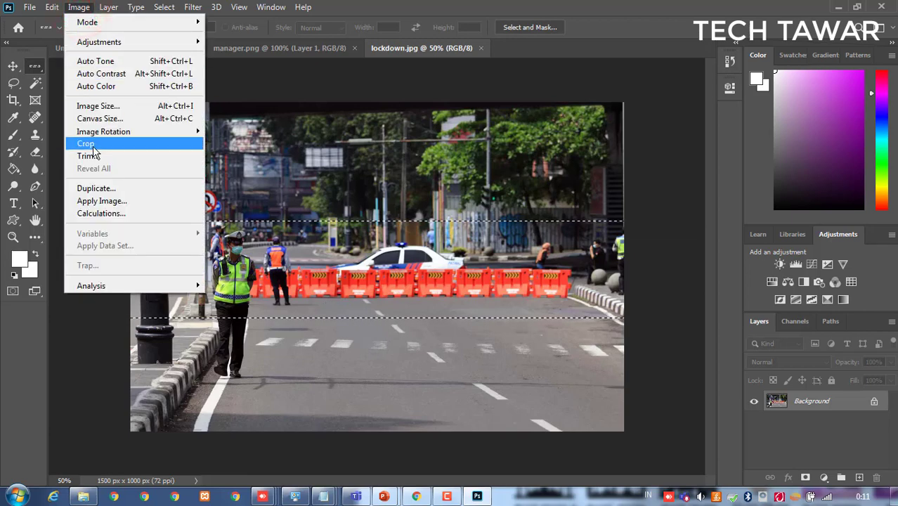
pyautogui.click(88, 143)
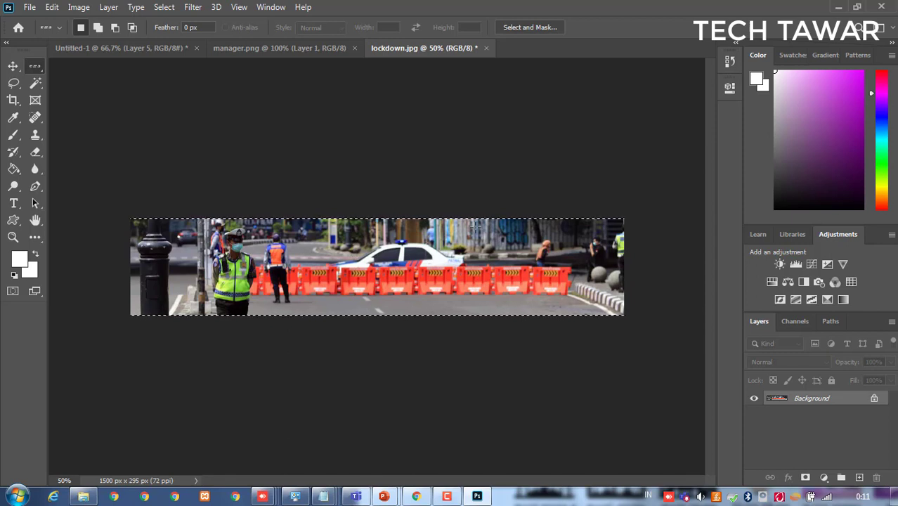
pyautogui.hotkey('ctrl', 'z')
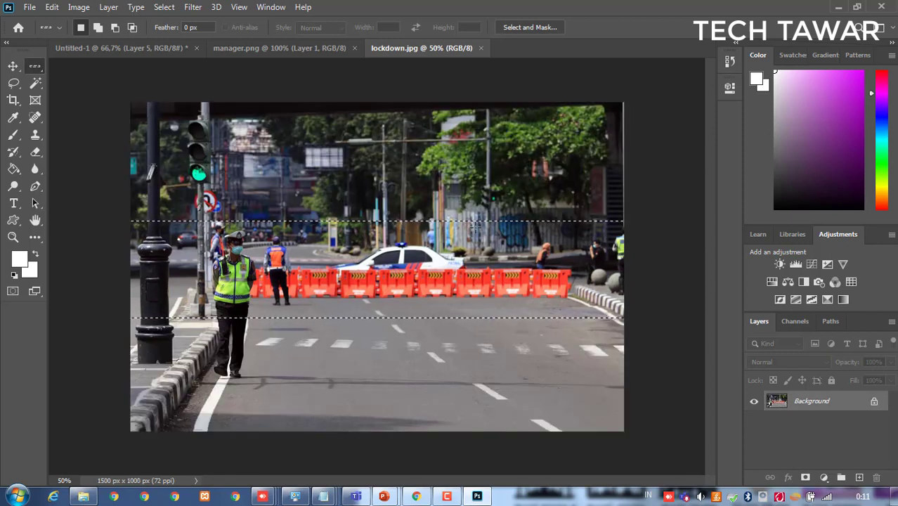
# Step: Select a single-pixel row just below the green traffic light and stretch it downward into a band about 193 px high
pyautogui.click(369, 187)
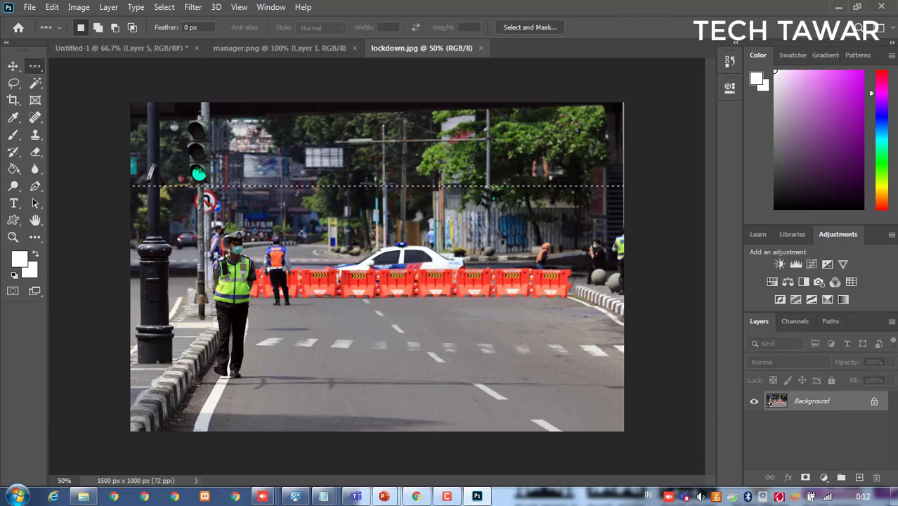
pyautogui.click(12, 65)
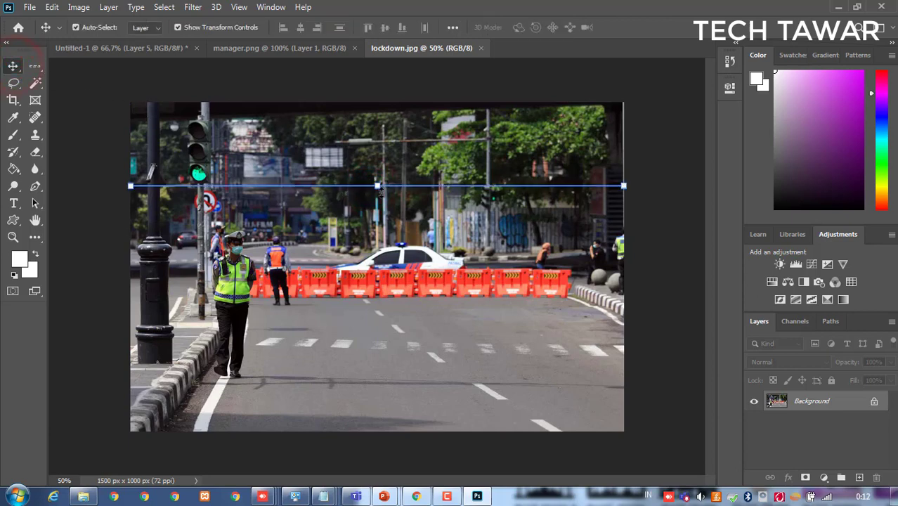
pyautogui.moveTo(377, 186); pyautogui.dragTo(378, 299)
pyautogui.click(377, 249)
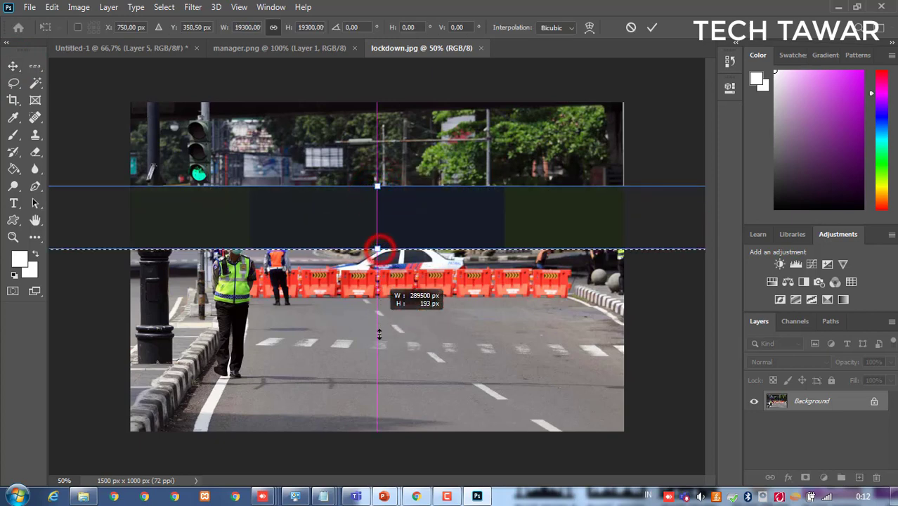
# Step: Place another single-row selection near the photo's upper edge, and undo it
pyautogui.click(33, 65)
pyautogui.click(166, 129)
pyautogui.click(13, 66)
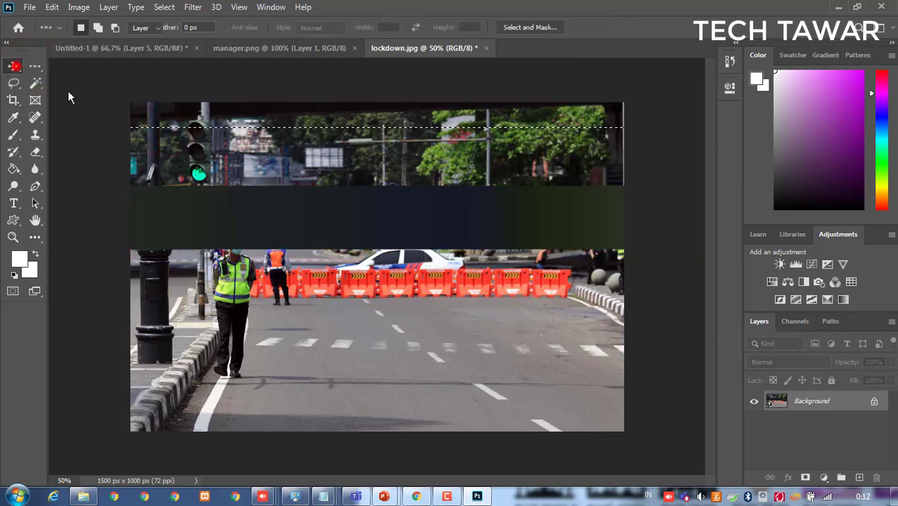
pyautogui.click(294, 215)
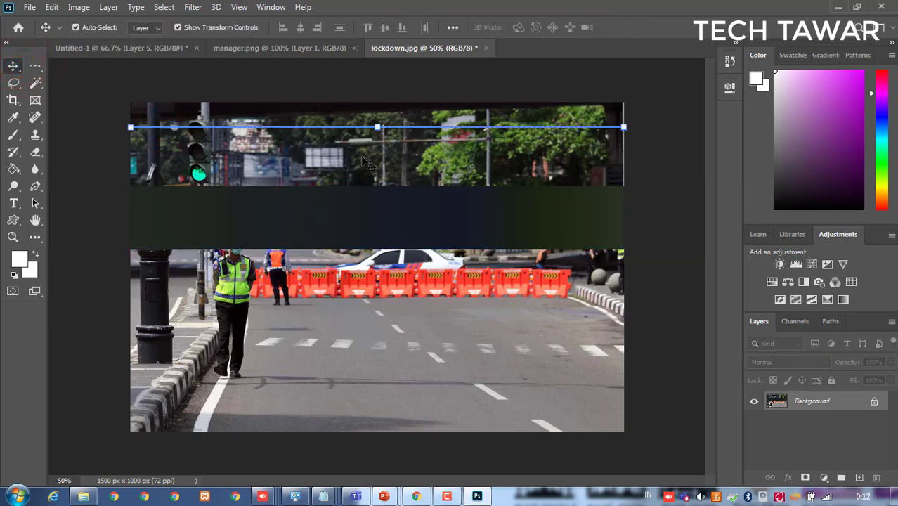
pyautogui.hotkey('ctrl', 'z')
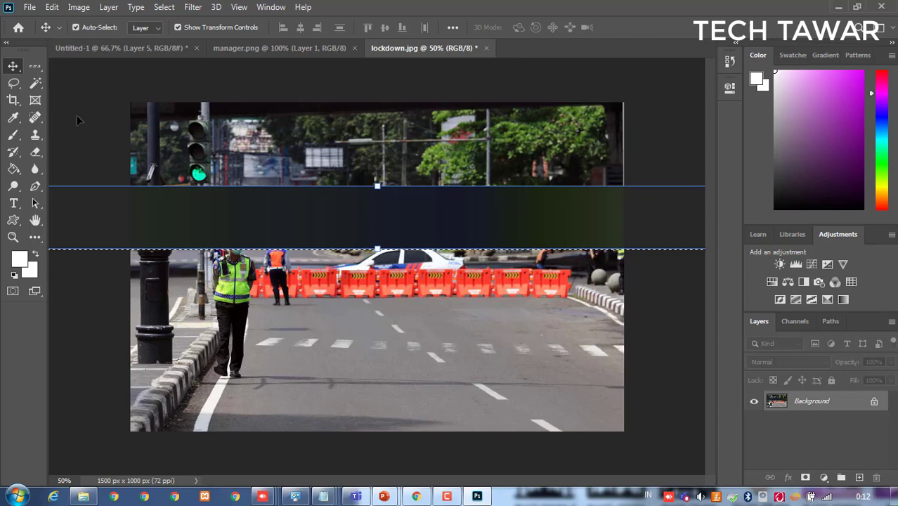
# Step: Deselect the stretched dark band with the Rectangular Marquee tool and try to move the band with the Move tool
pyautogui.click(35, 65)
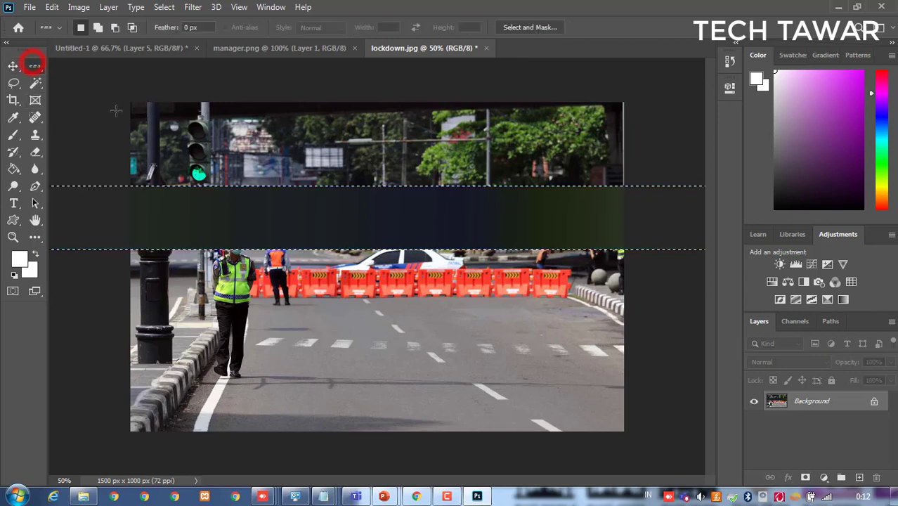
pyautogui.rightClick(35, 65)
pyautogui.click(68, 70)
pyautogui.click(137, 134)
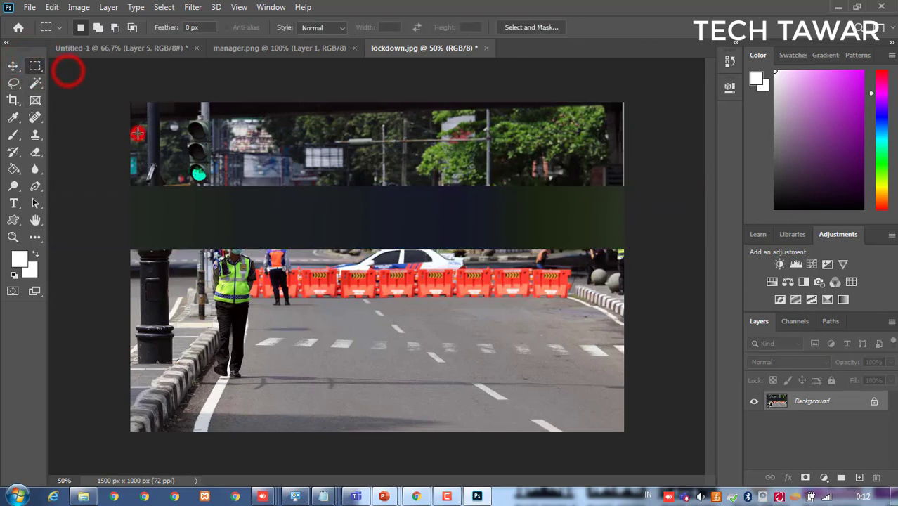
pyautogui.click(13, 65)
pyautogui.click(254, 204)
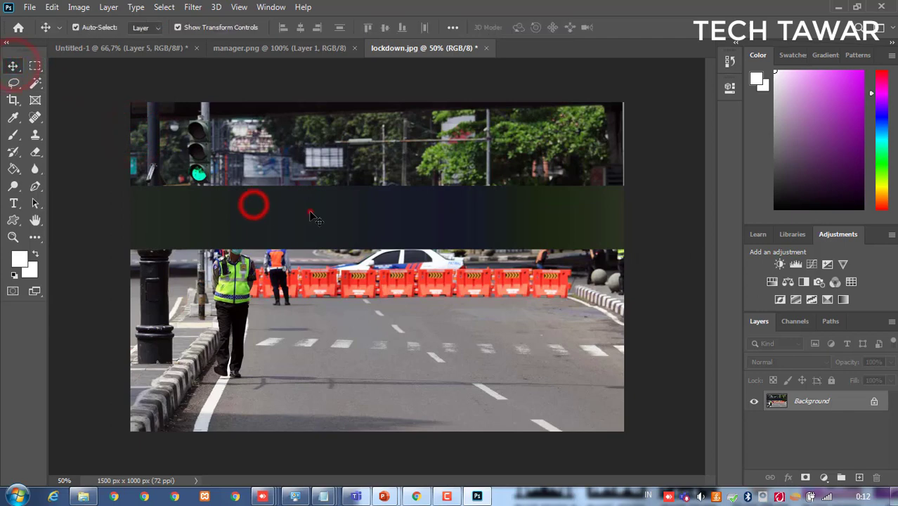
pyautogui.click(312, 216)
pyautogui.click(540, 224)
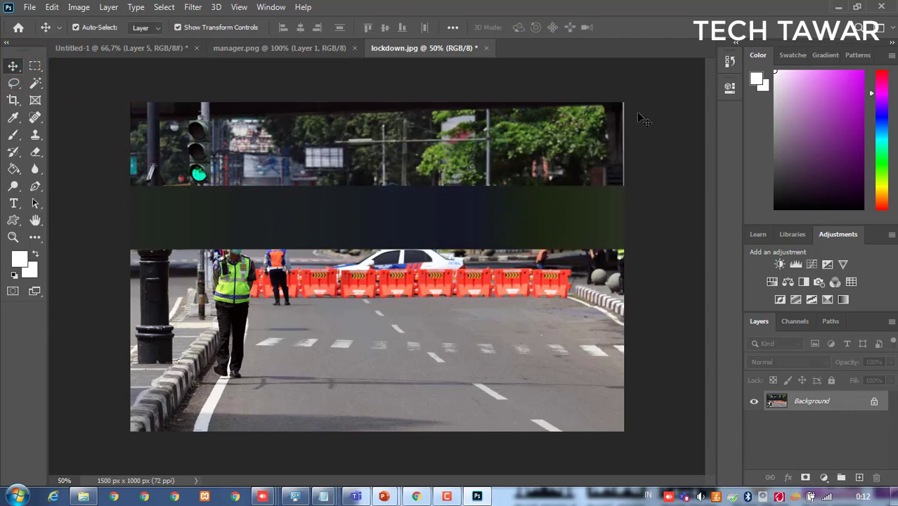
# Step: Revert the photo to its original lockdown.jpg snapshot in the history
pyautogui.click(728, 62)
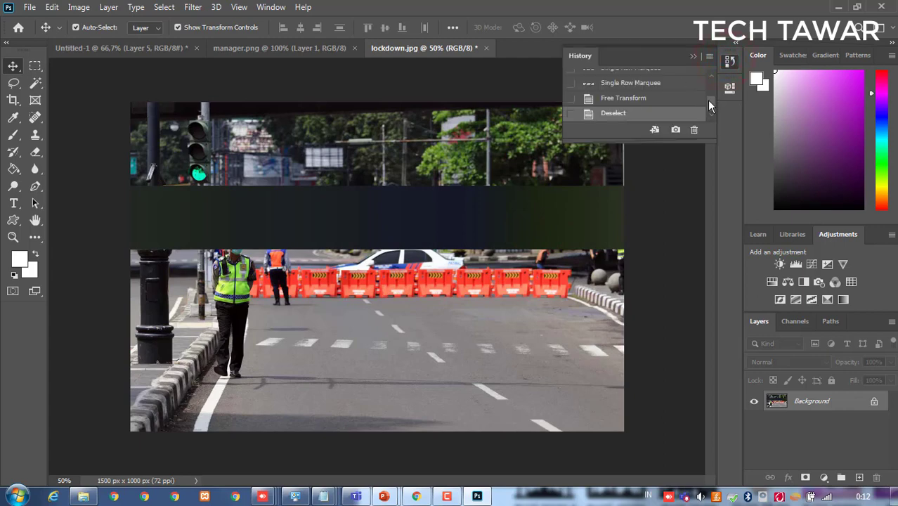
pyautogui.moveTo(709, 102); pyautogui.dragTo(713, 84)
pyautogui.click(654, 78)
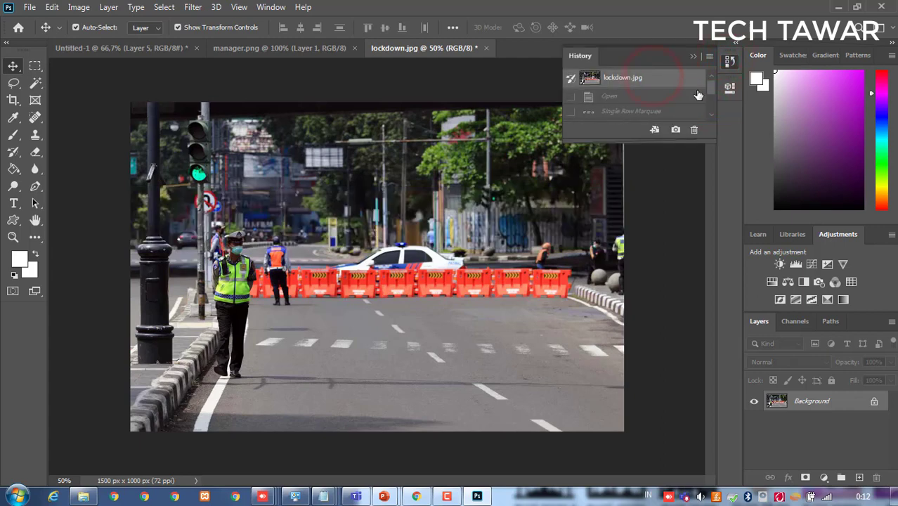
pyautogui.click(694, 58)
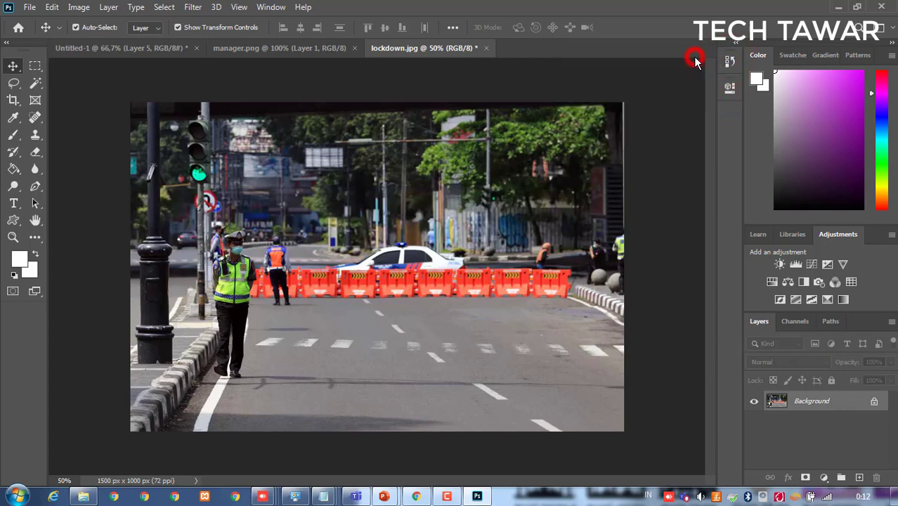
# Step: Select single-pixel rows below and above the orange barriers with the Single Row Marquee tool, adding the second to the first
pyautogui.rightClick(34, 68)
pyautogui.click(76, 92)
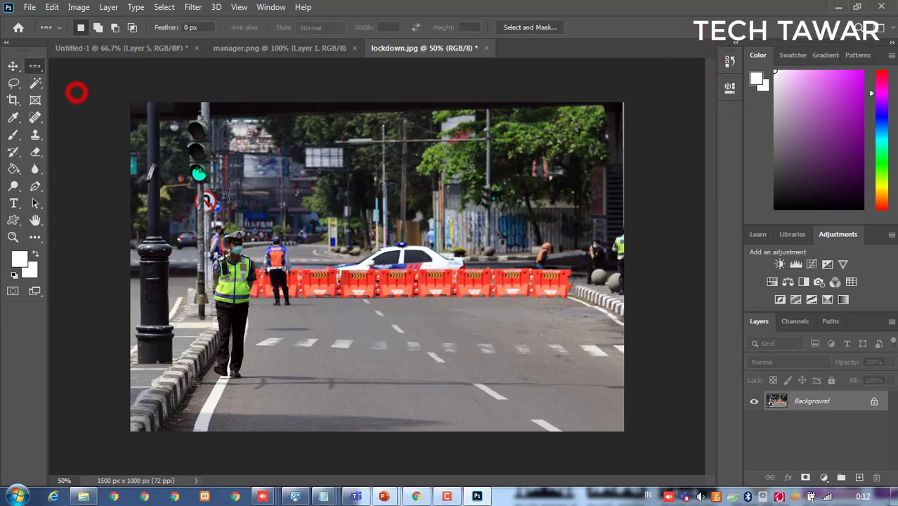
pyautogui.click(262, 232)
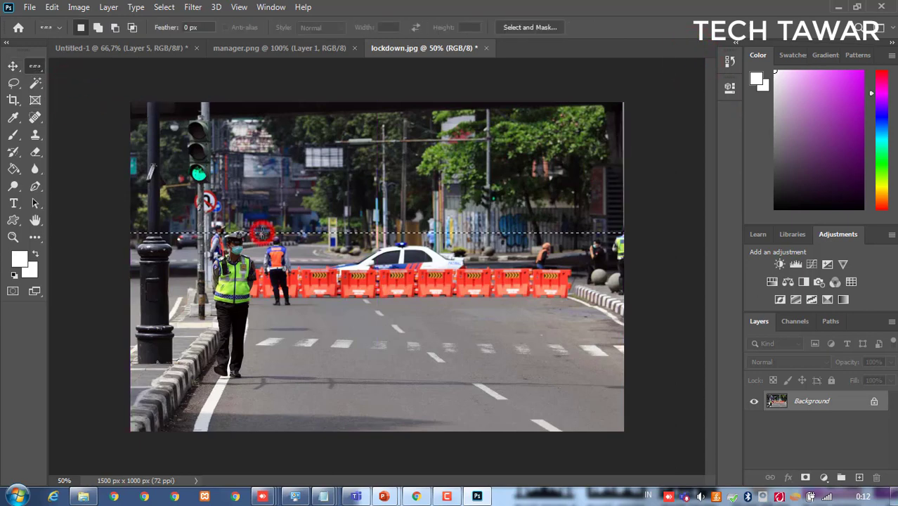
pyautogui.click(267, 321)
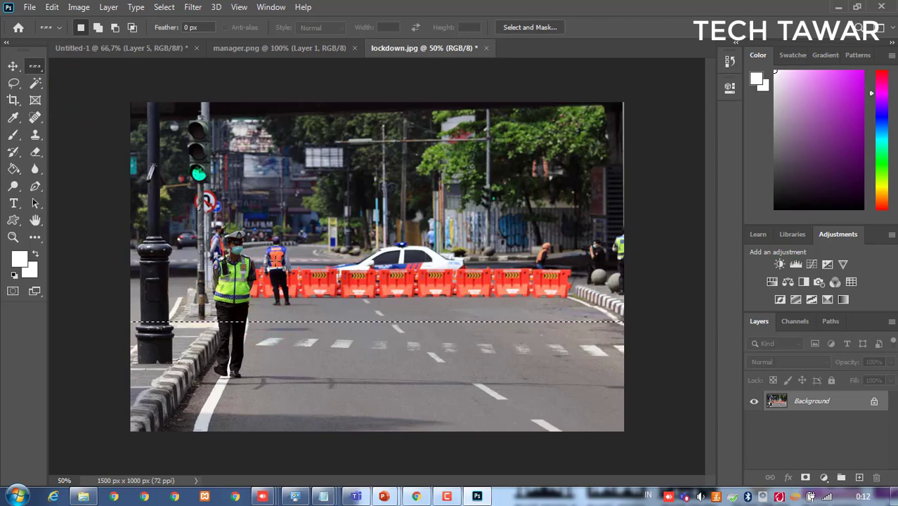
pyautogui.press('shift')
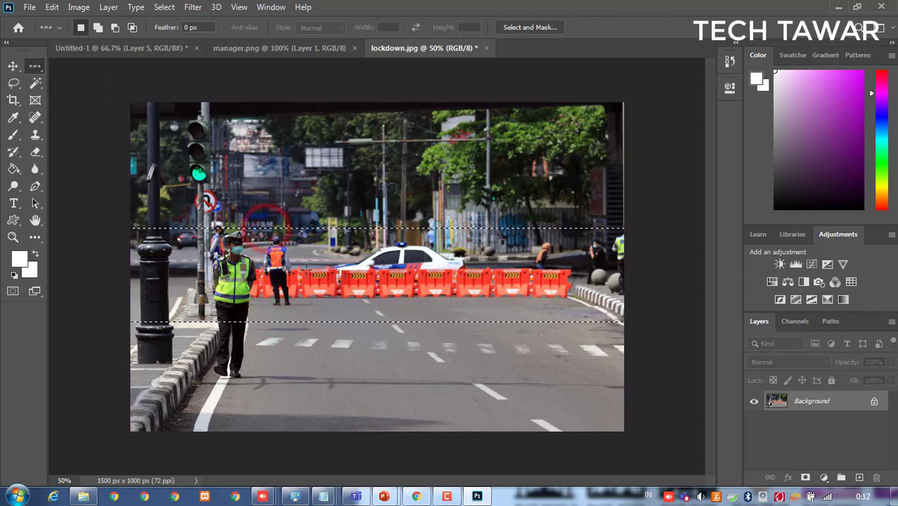
# Step: Crop the photo to the area between the upper and lower row selections, and undo the crop
pyautogui.click(76, 8)
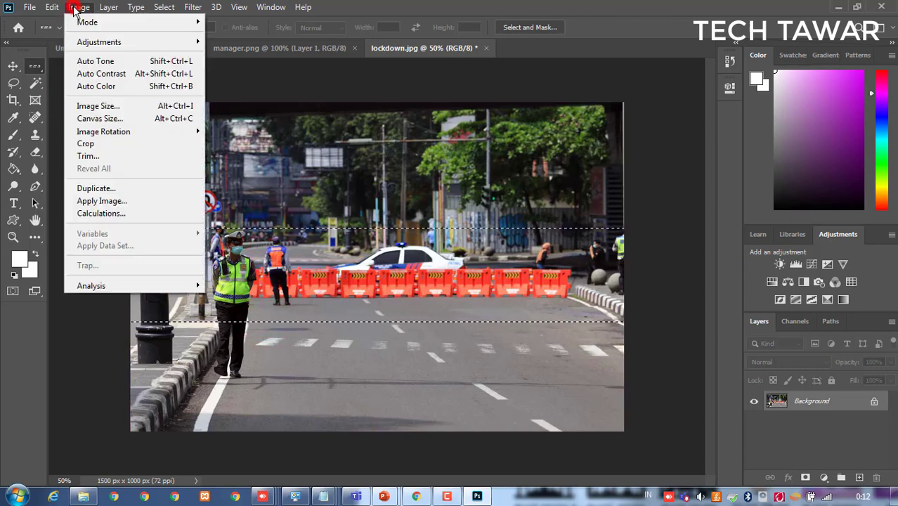
pyautogui.click(105, 143)
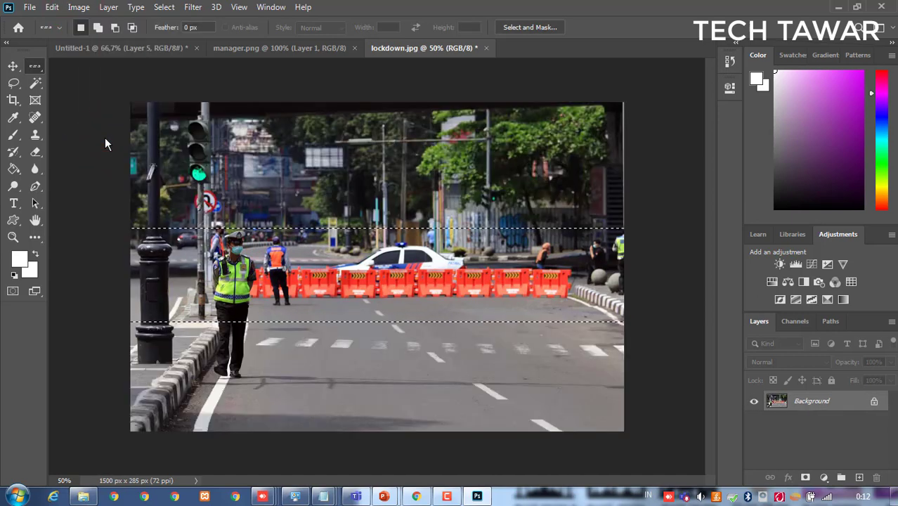
pyautogui.hotkey('ctrl', 'z')
# Step: Select a single-pixel row level with the green traffic light, and replace it with one just above the police car
pyautogui.click(197, 169)
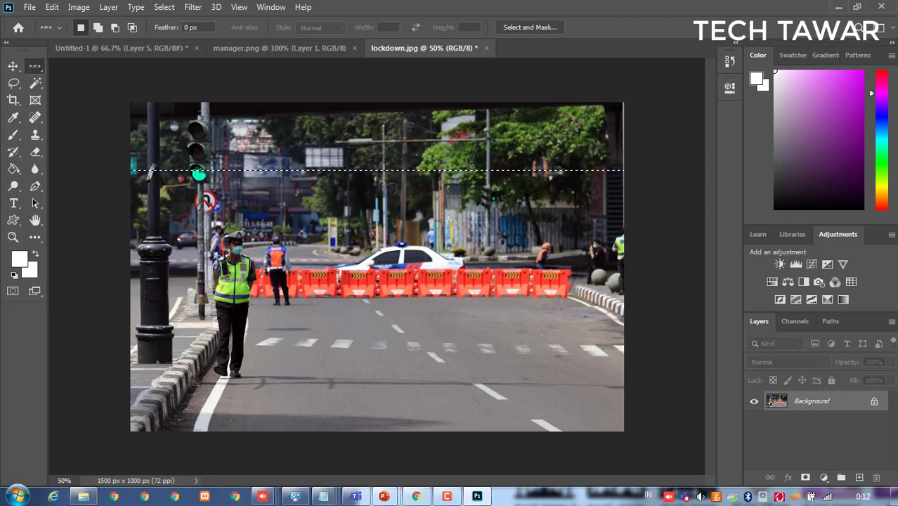
pyautogui.click(313, 221)
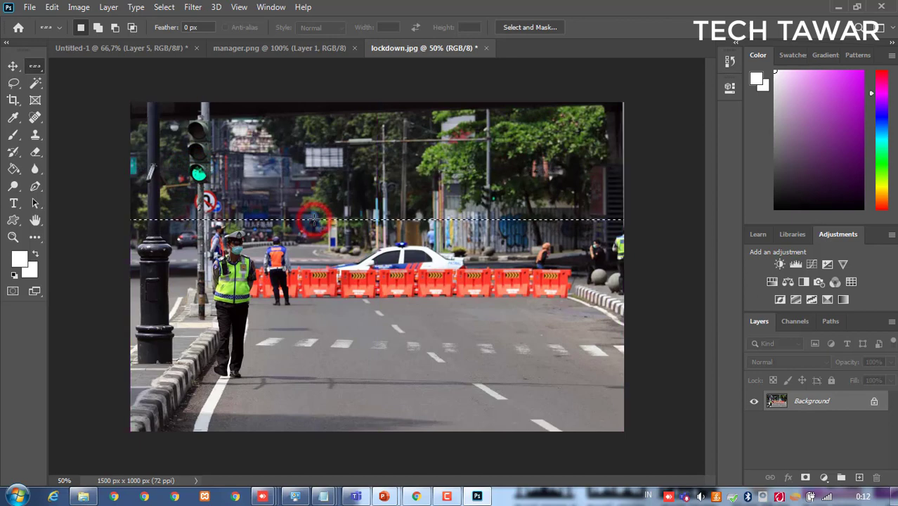
# Step: Stretch the selected row downward into a band about 177 px high, and deselect it with the Rectangular Marquee tool
pyautogui.click(13, 66)
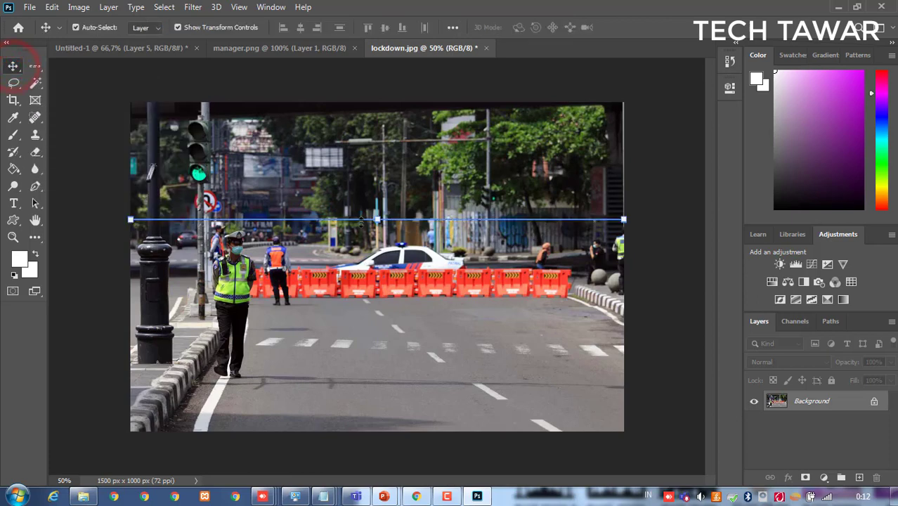
pyautogui.moveTo(377, 221); pyautogui.dragTo(439, 304)
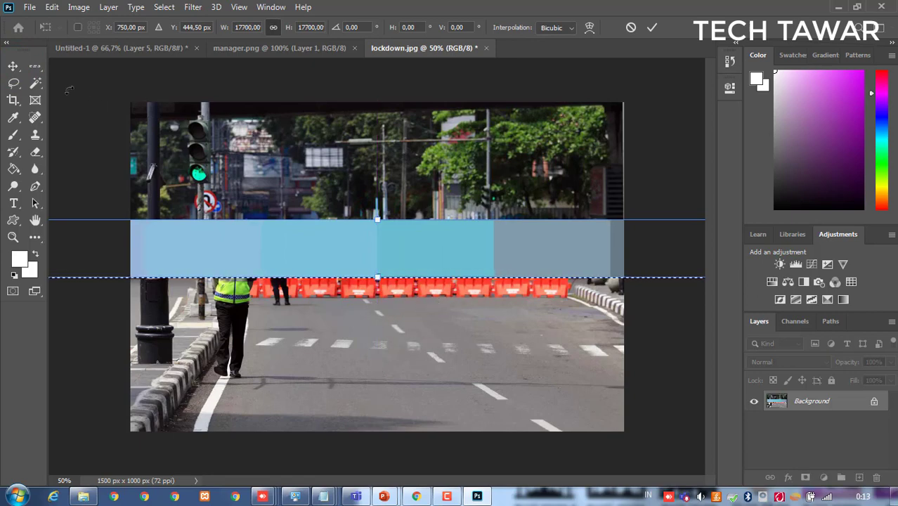
pyautogui.rightClick(30, 63)
pyautogui.click(74, 66)
pyautogui.click(239, 136)
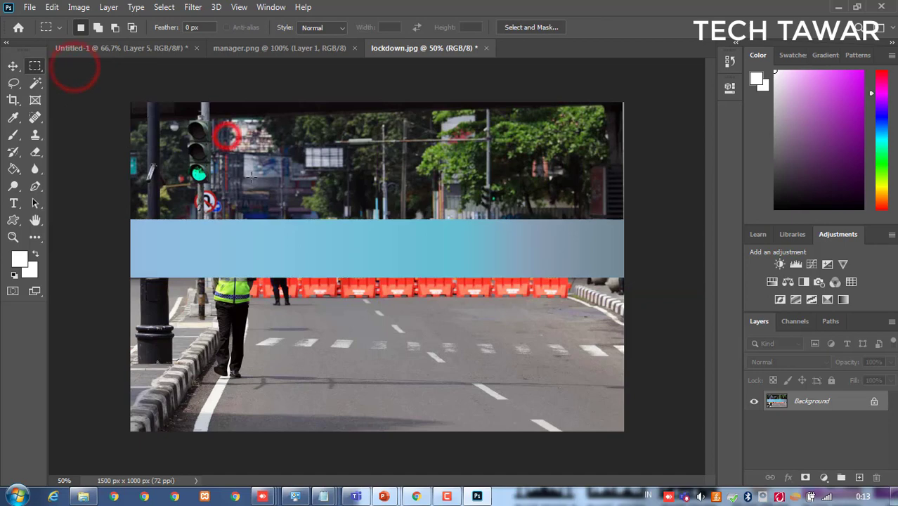
# Step: Try to move the stretched blue band on the Background layer with the Move tool
pyautogui.click(12, 66)
pyautogui.moveTo(243, 256); pyautogui.dragTo(307, 246)
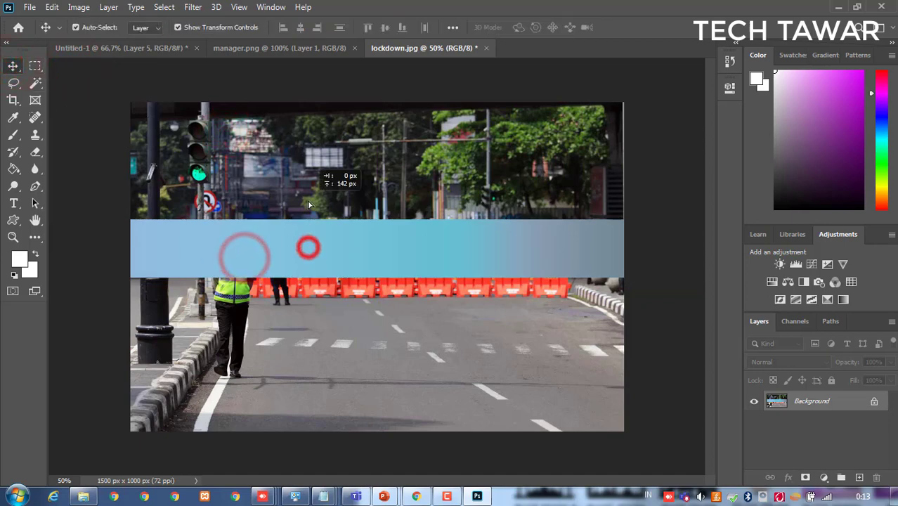
pyautogui.click(554, 223)
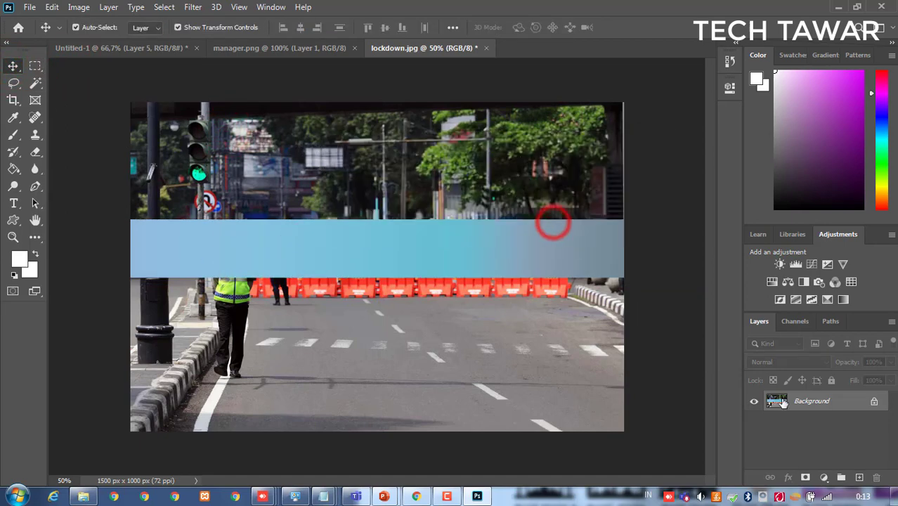
pyautogui.click(812, 401)
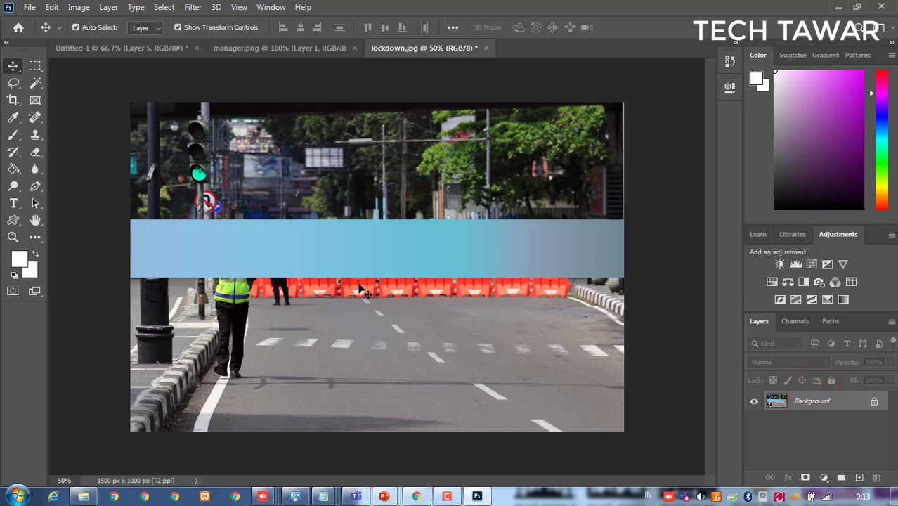
# Step: Undo the stretched blue band back to the single-row selection level with the green traffic light
pyautogui.hotkey('ctrl', 'z')
pyautogui.hotkey('ctrl', 'z')
pyautogui.hotkey('ctrl', 'z')
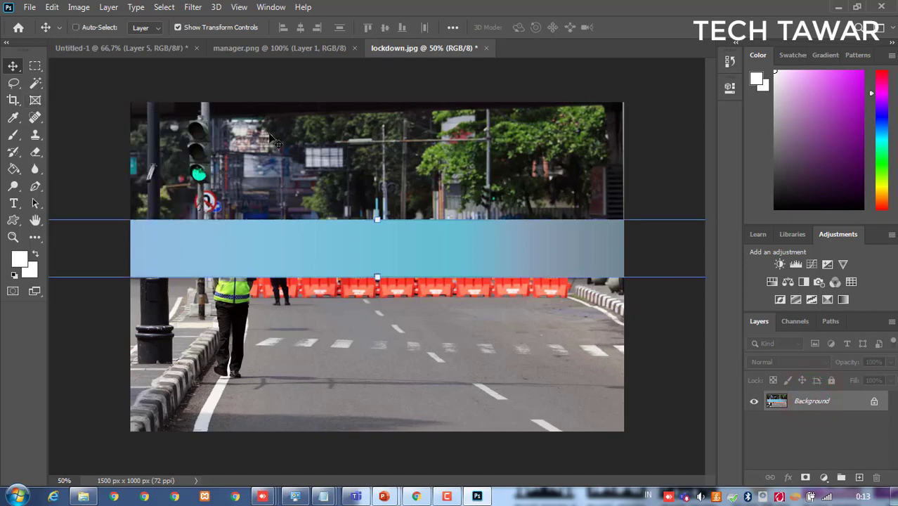
pyautogui.hotkey('ctrl', 'z')
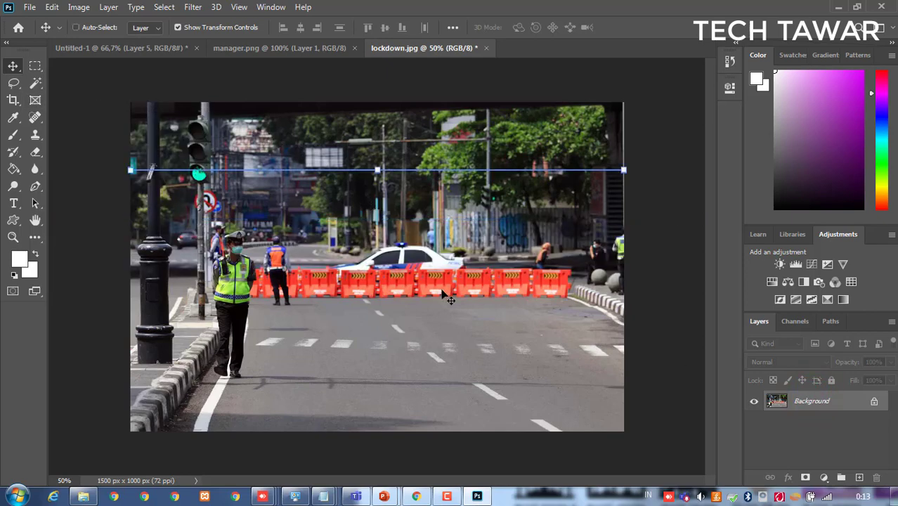
# Step: Select single-pixel columns with the Single Column Marquee tool at several spots, ending between the orange-vested officer and the police car
pyautogui.click(444, 295)
pyautogui.rightClick(34, 67)
pyautogui.click(91, 105)
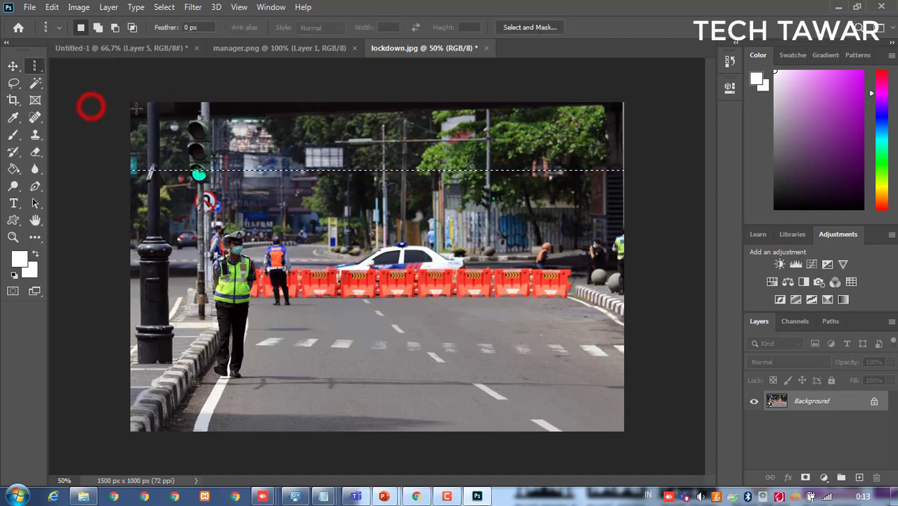
pyautogui.click(380, 134)
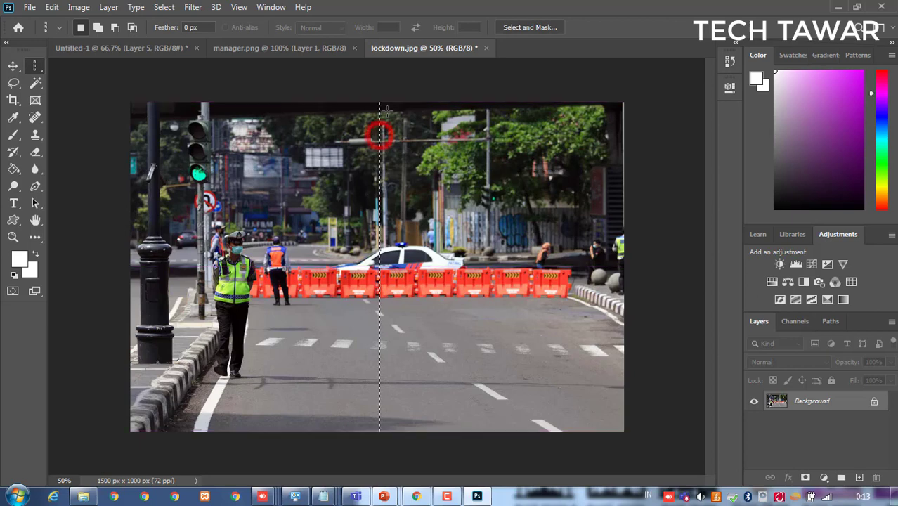
pyautogui.click(480, 152)
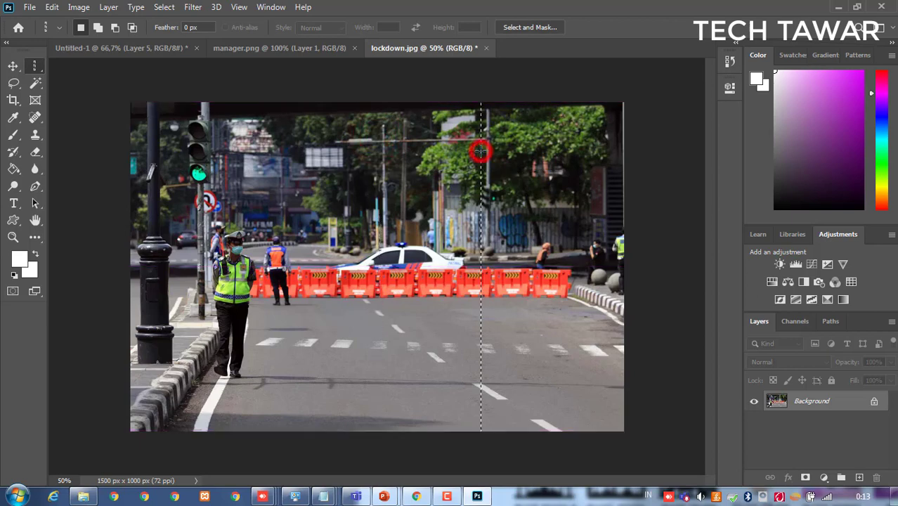
pyautogui.click(299, 160)
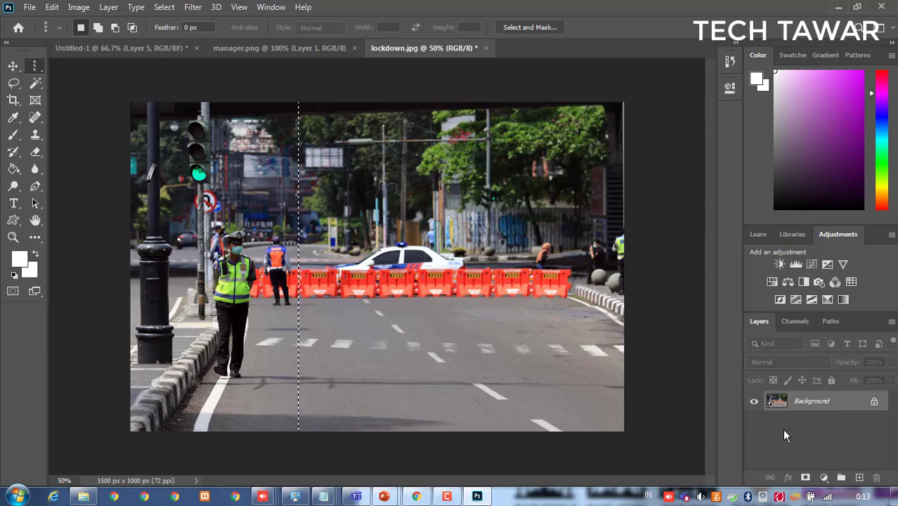
# Step: Create a new empty layer above the Background and try to move the selected column on it with the Move tool
pyautogui.click(859, 477)
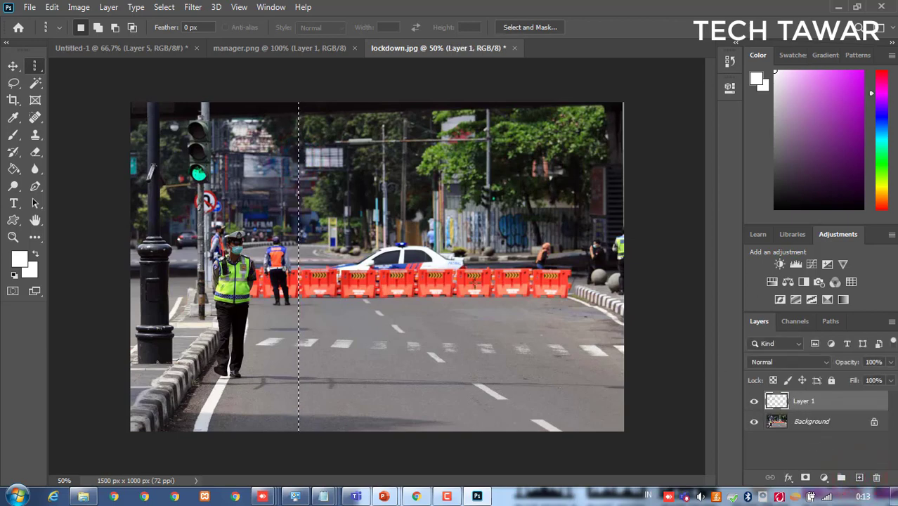
pyautogui.click(13, 66)
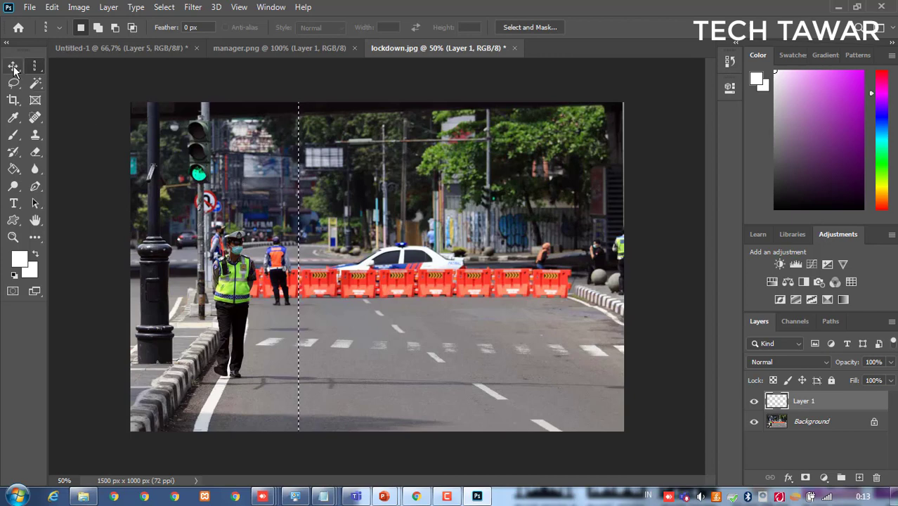
pyautogui.click(315, 267)
pyautogui.click(441, 192)
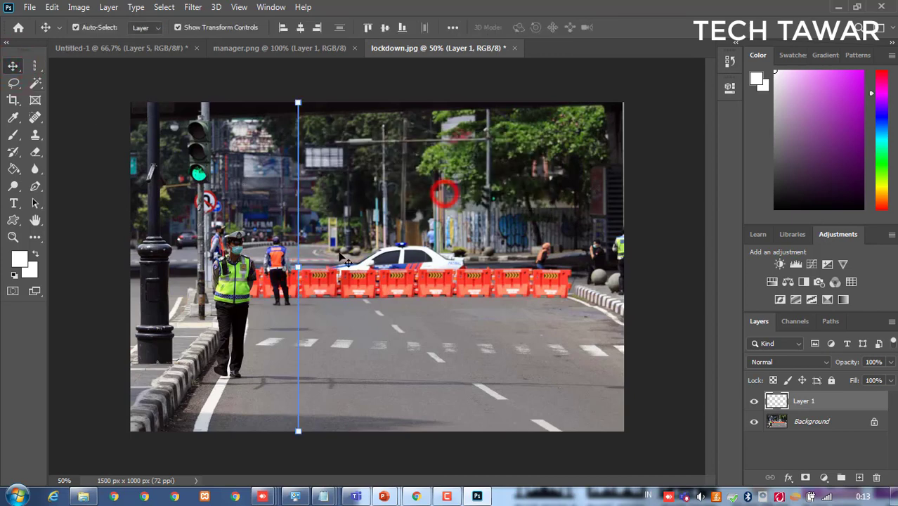
pyautogui.click(300, 264)
pyautogui.click(429, 193)
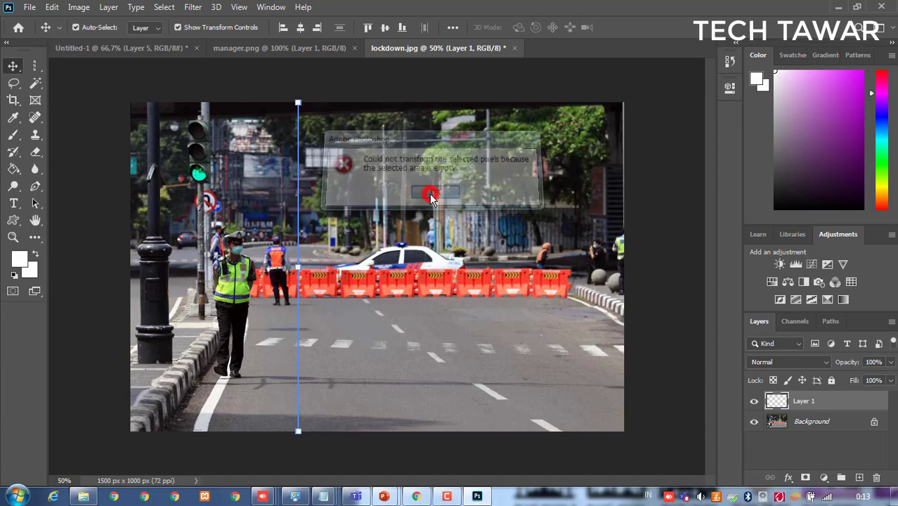
# Step: Add a second single-pixel column right of the police car, crop the image to the selected span, and undo the crop
pyautogui.click(36, 71)
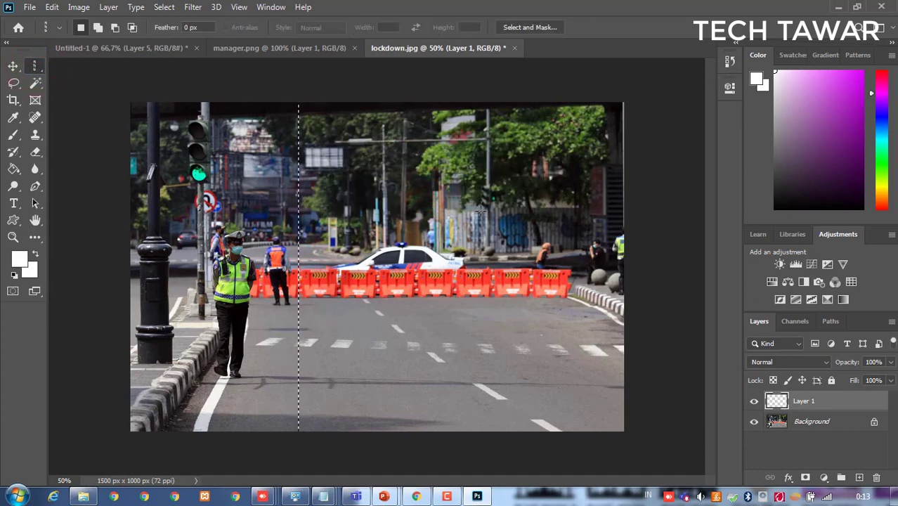
pyautogui.keyDown('shift'); pyautogui.click(517, 212); pyautogui.keyUp('shift')
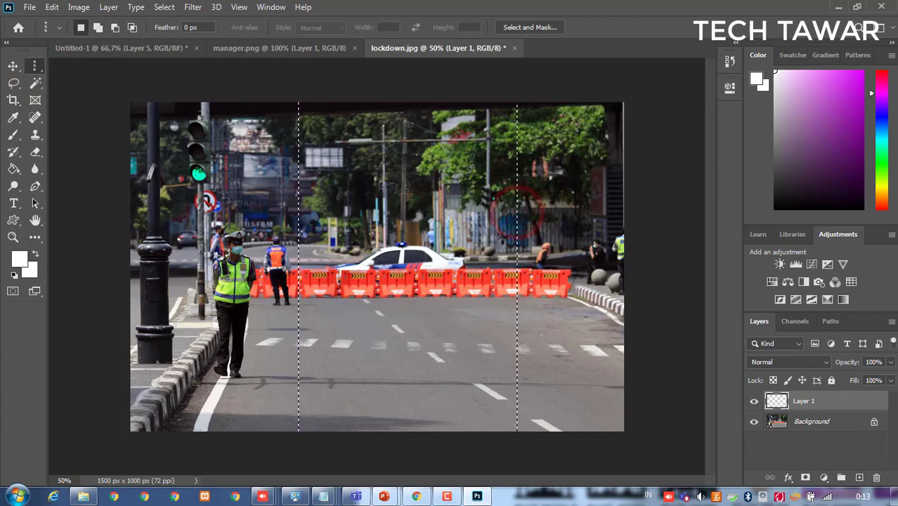
pyautogui.click(77, 7)
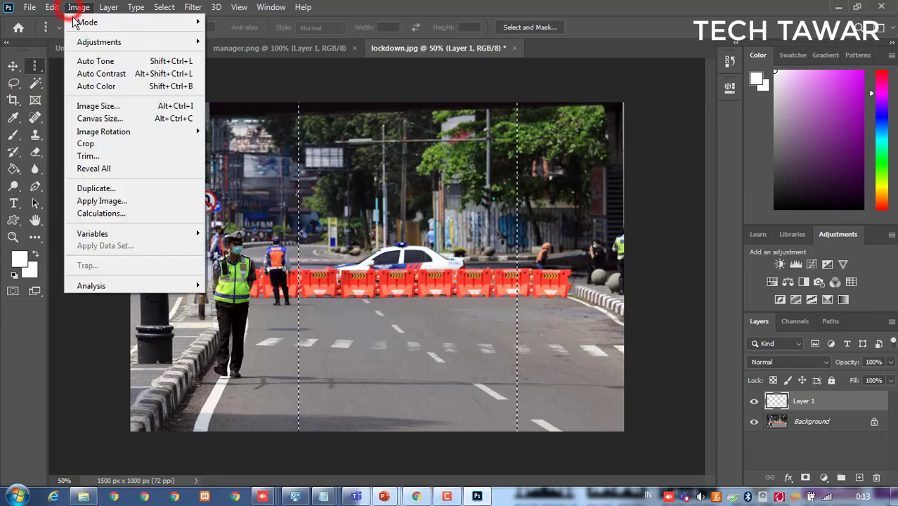
pyautogui.click(101, 144)
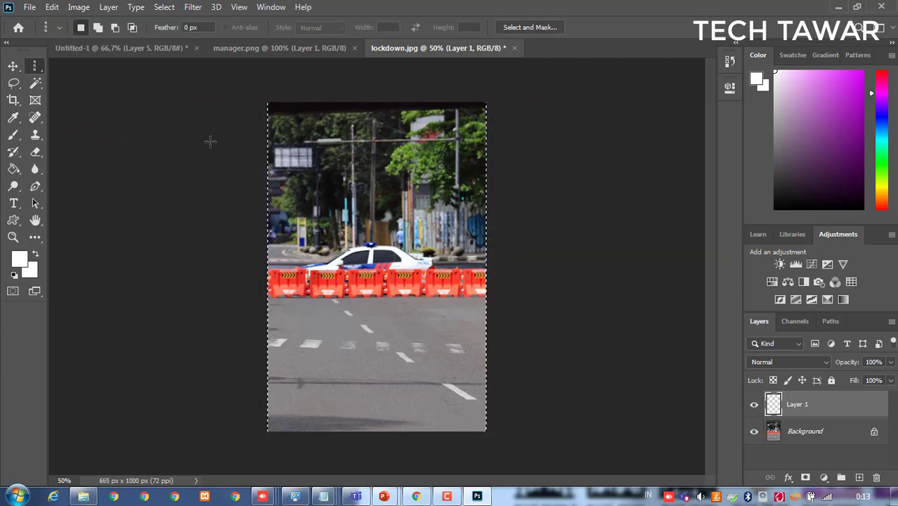
pyautogui.hotkey('ctrl', 'z')
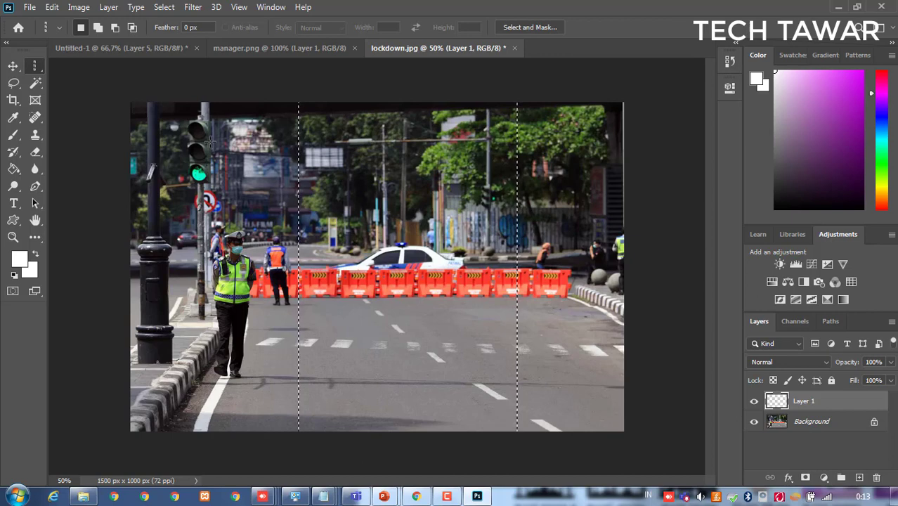
# Step: Replace the selection with a single column beside the traffic light, and deselect it with the Rectangular Marquee tool
pyautogui.click(210, 140)
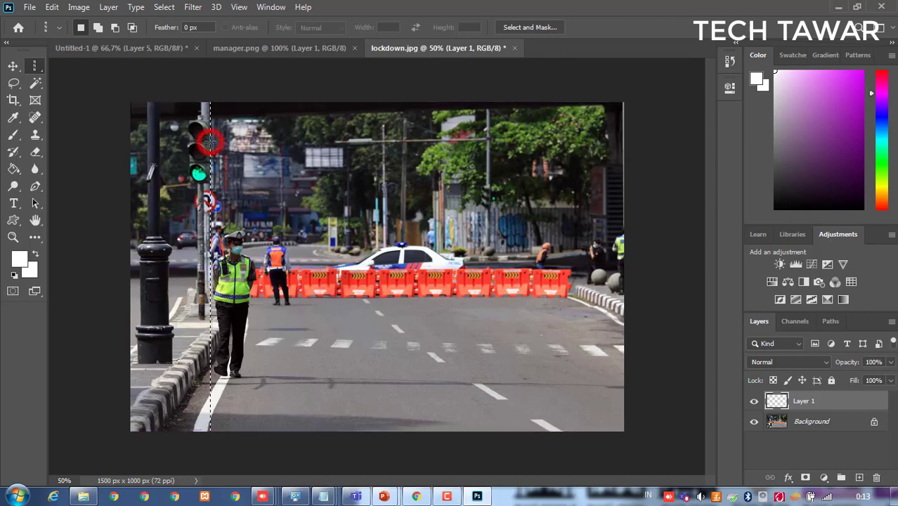
pyautogui.rightClick(35, 65)
pyautogui.click(66, 66)
pyautogui.click(248, 150)
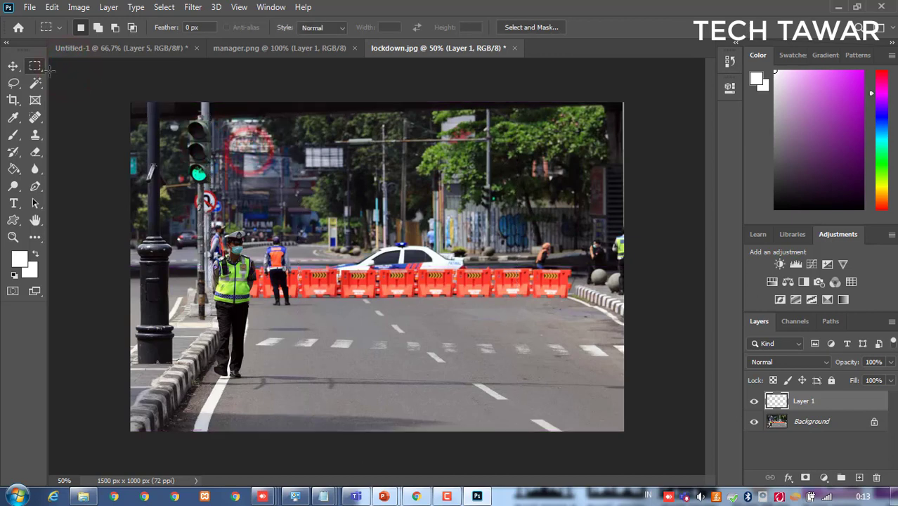
pyautogui.rightClick(35, 65)
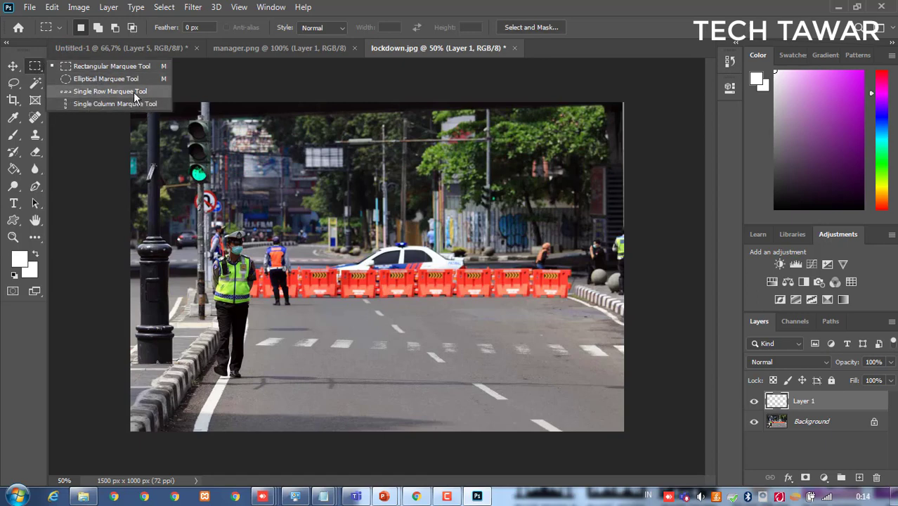
# Step: In the Untitled-1 document, deselect the row, delete the magenta-filled Layer 5, and move the circular portrait into the blank area beside the purple circle
pyautogui.click(272, 47)
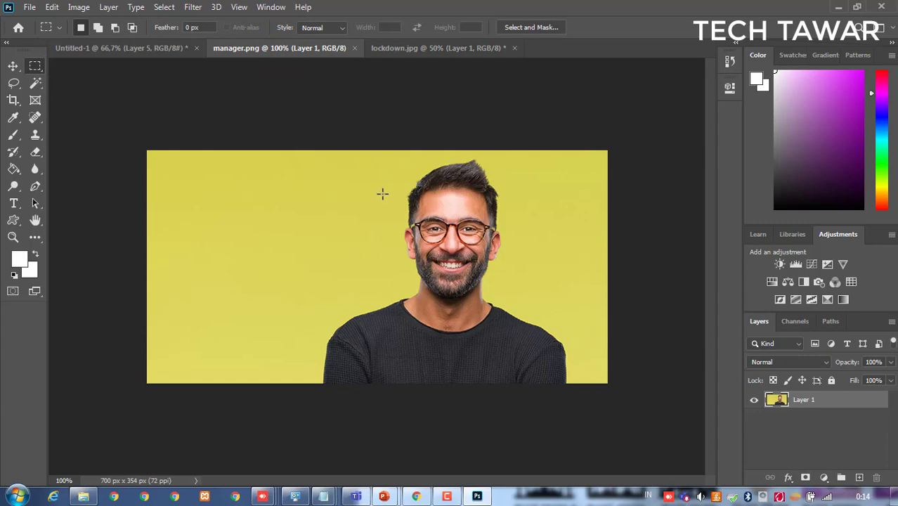
pyautogui.click(132, 45)
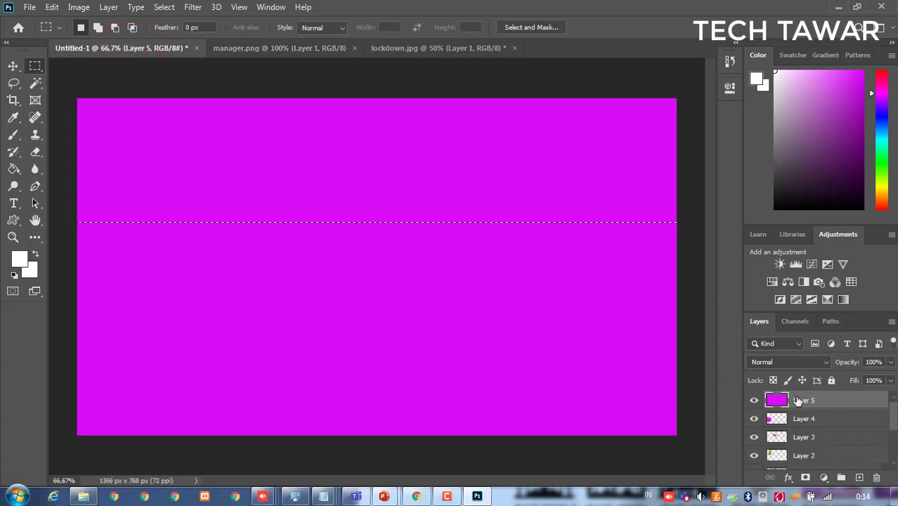
pyautogui.click(271, 177)
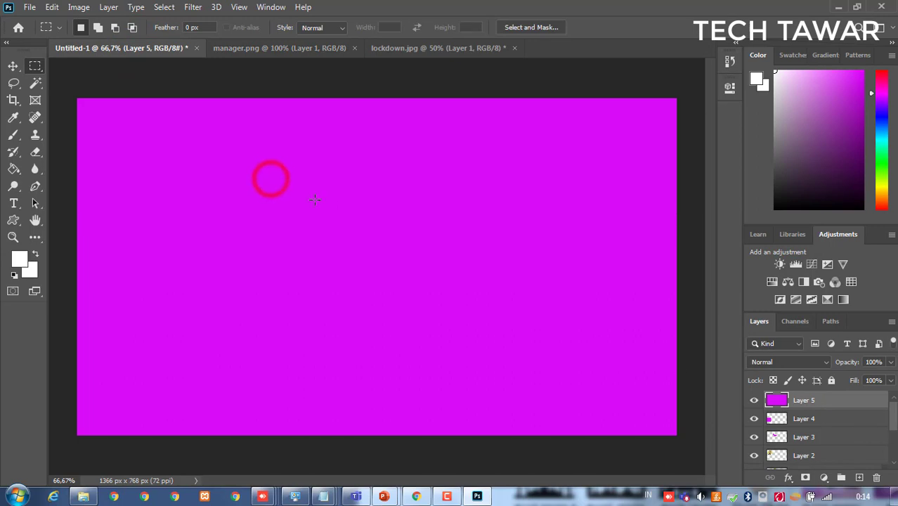
pyautogui.click(876, 478)
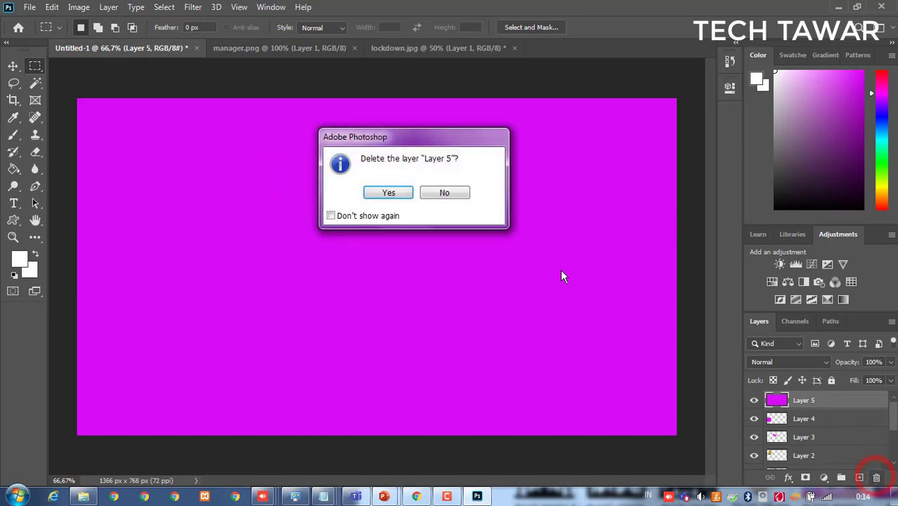
pyautogui.click(388, 193)
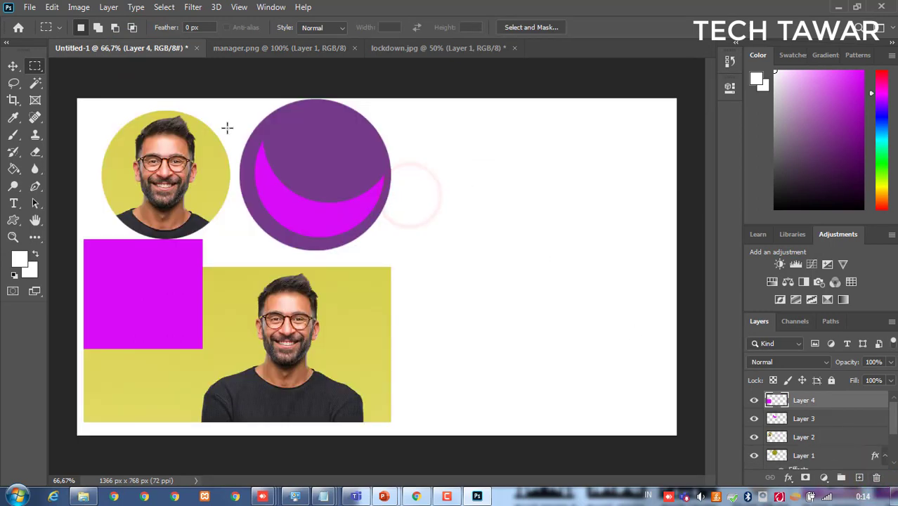
pyautogui.click(13, 65)
pyautogui.moveTo(115, 164); pyautogui.dragTo(552, 181)
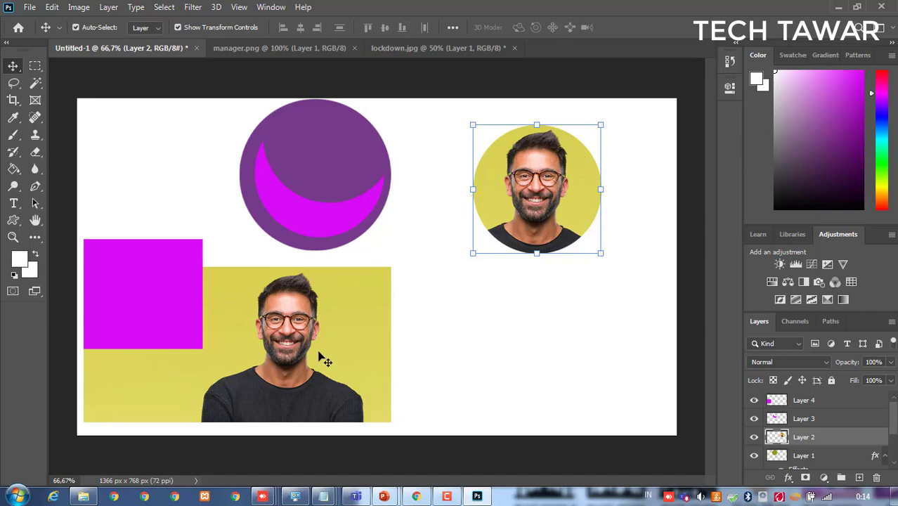
# Step: View manager copy.png from the image folder as a design reference, and return to Photoshop with no layer selected
pyautogui.click(83, 496)
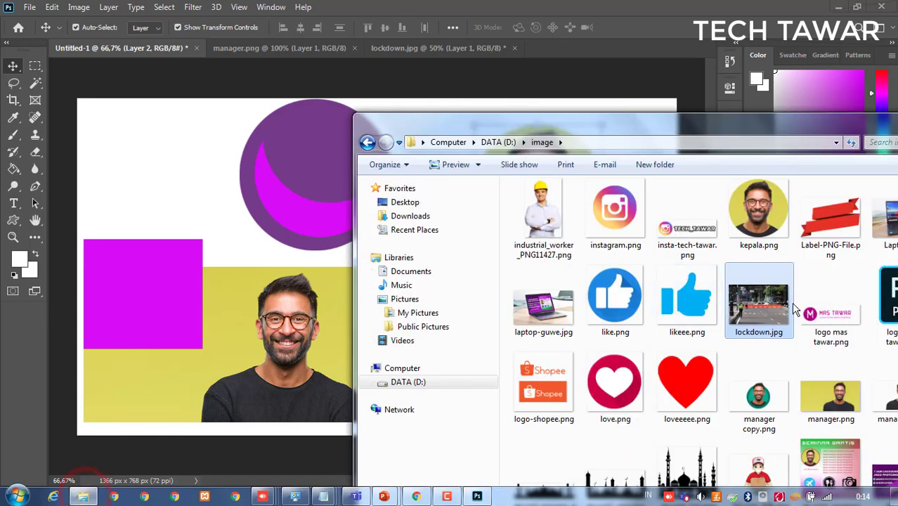
pyautogui.doubleClick(760, 390)
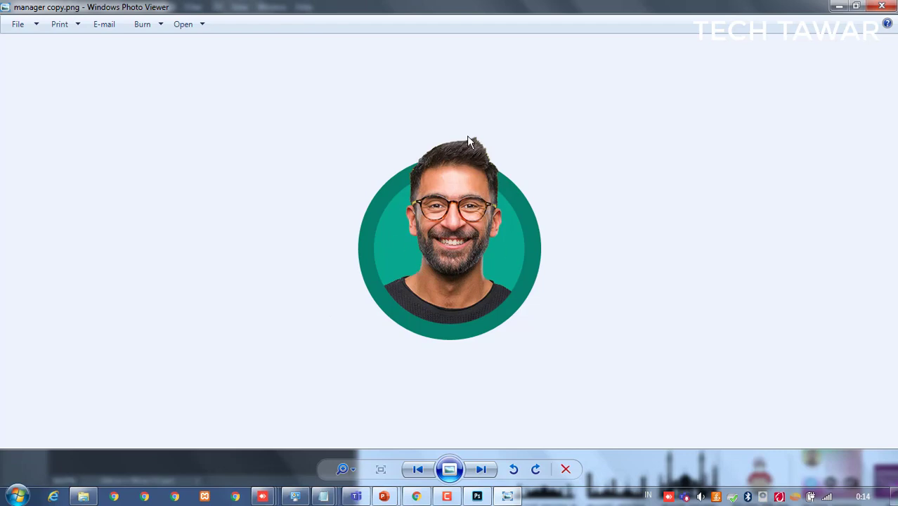
pyautogui.click(884, 7)
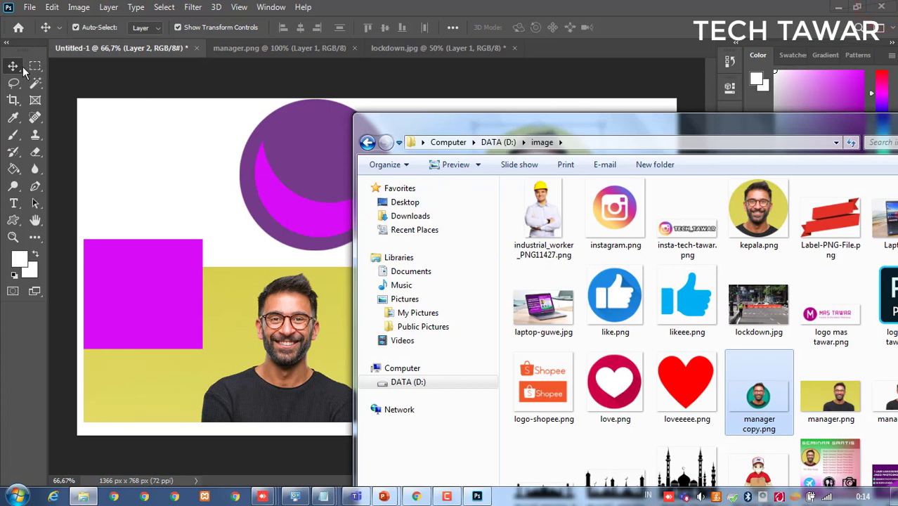
pyautogui.click(14, 66)
pyautogui.click(510, 284)
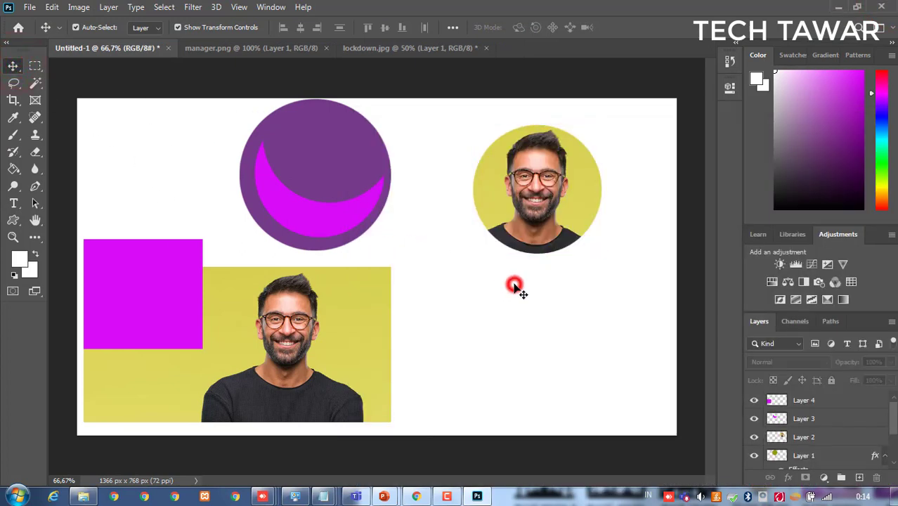
# Step: Erase the yellow background in manager.png with the Magic Eraser tool at tolerance 32
pyautogui.click(251, 49)
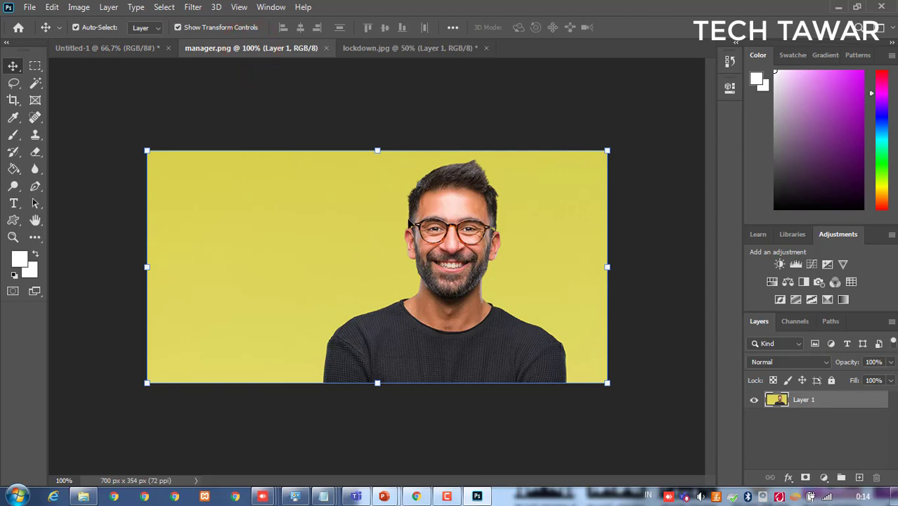
pyautogui.click(313, 208)
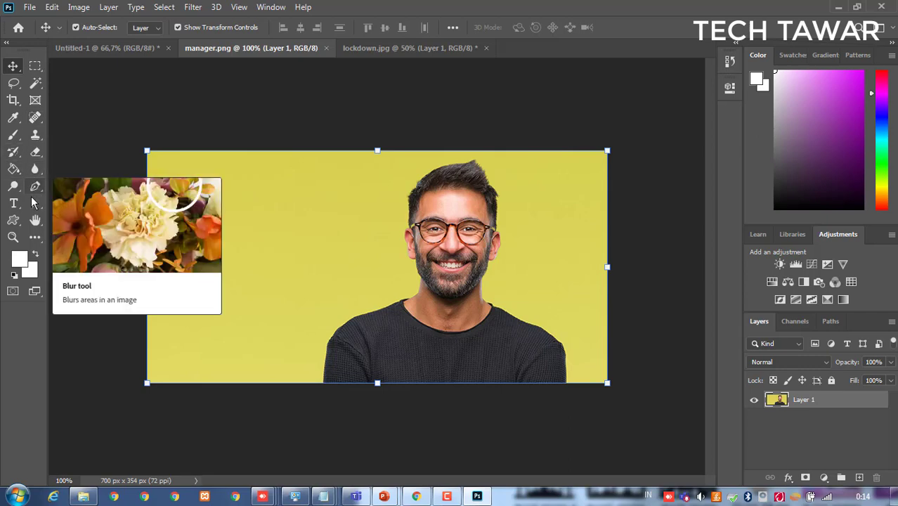
pyautogui.click(35, 151)
pyautogui.click(78, 177)
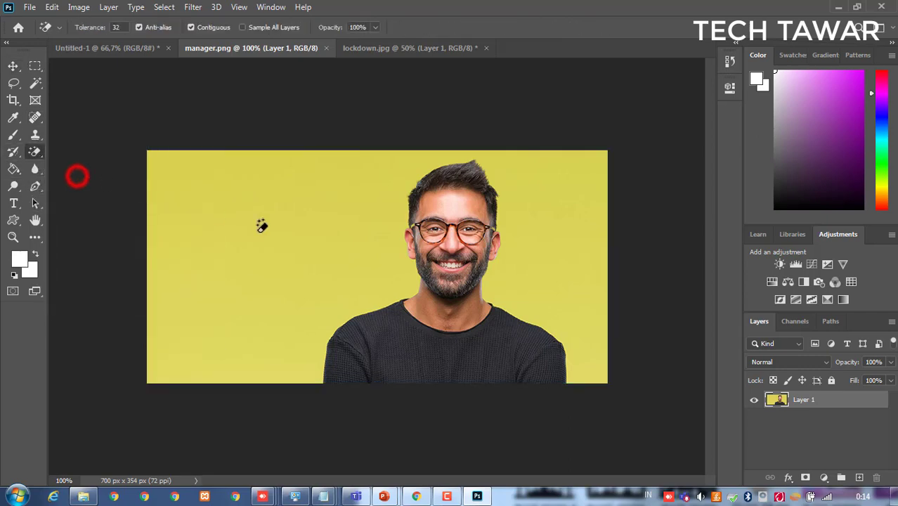
pyautogui.click(351, 240)
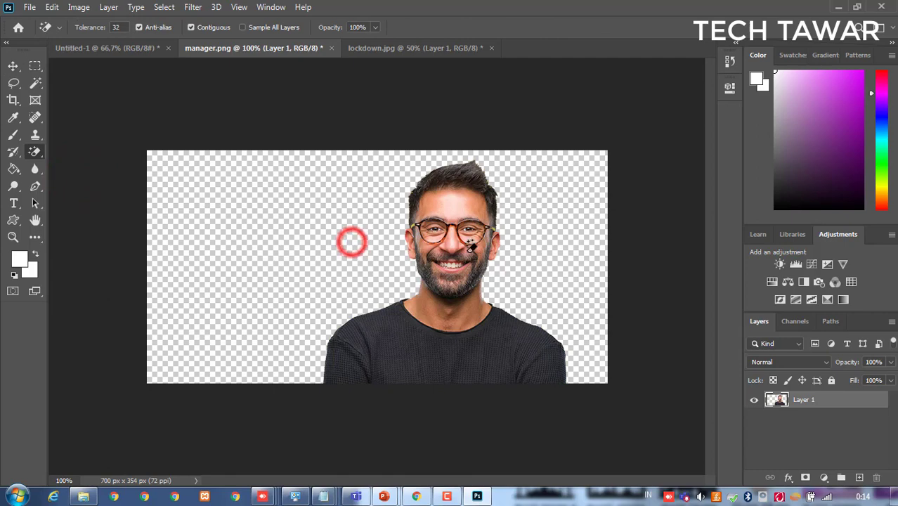
# Step: Move the cut-out man to the horizontal middle of the canvas and deselect his layer
pyautogui.click(12, 66)
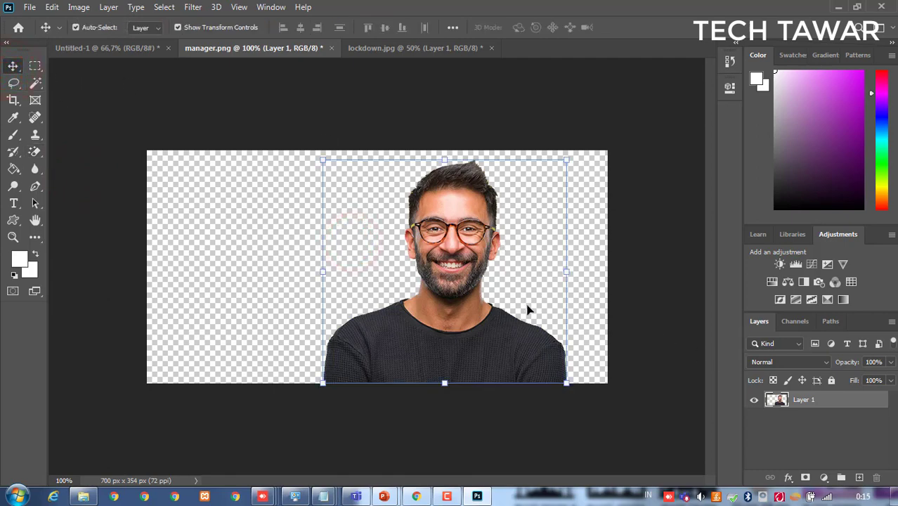
pyautogui.moveTo(462, 271); pyautogui.dragTo(402, 268)
pyautogui.click(564, 268)
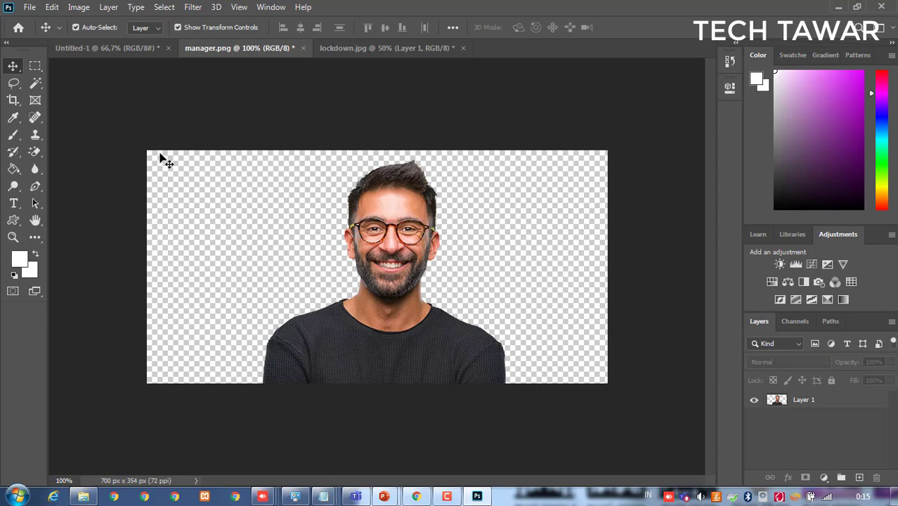
# Step: Draw a circular selection around the man's face and neck with the Elliptical Marquee tool in New Selection mode
pyautogui.rightClick(35, 66)
pyautogui.click(57, 78)
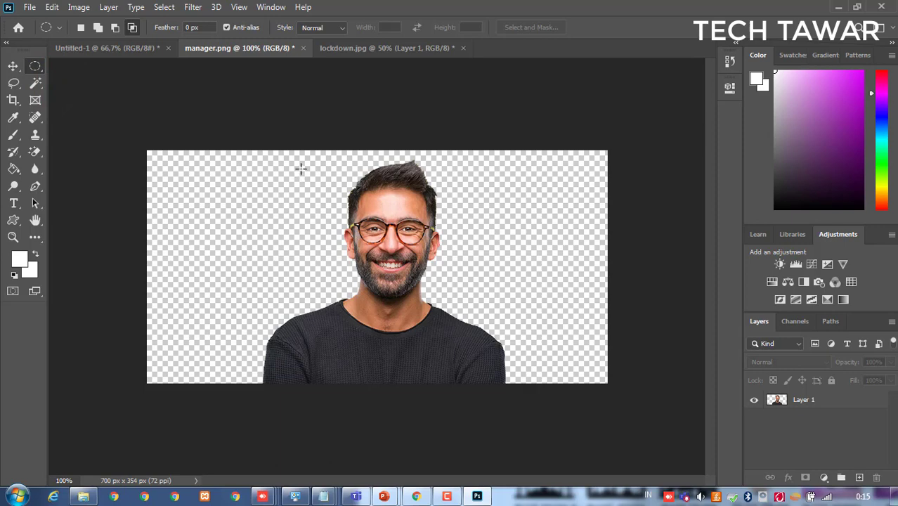
pyautogui.moveTo(298, 164); pyautogui.dragTo(471, 339)
pyautogui.click(471, 339)
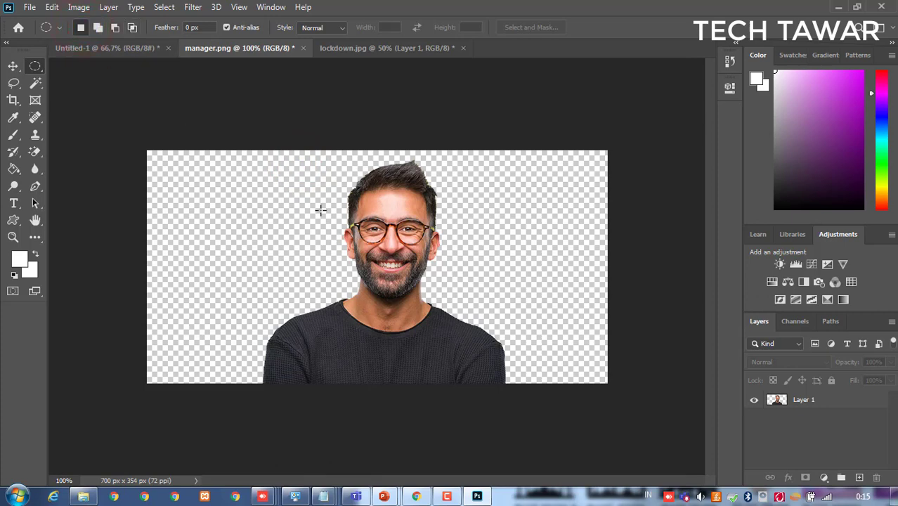
pyautogui.moveTo(306, 182); pyautogui.dragTo(467, 351)
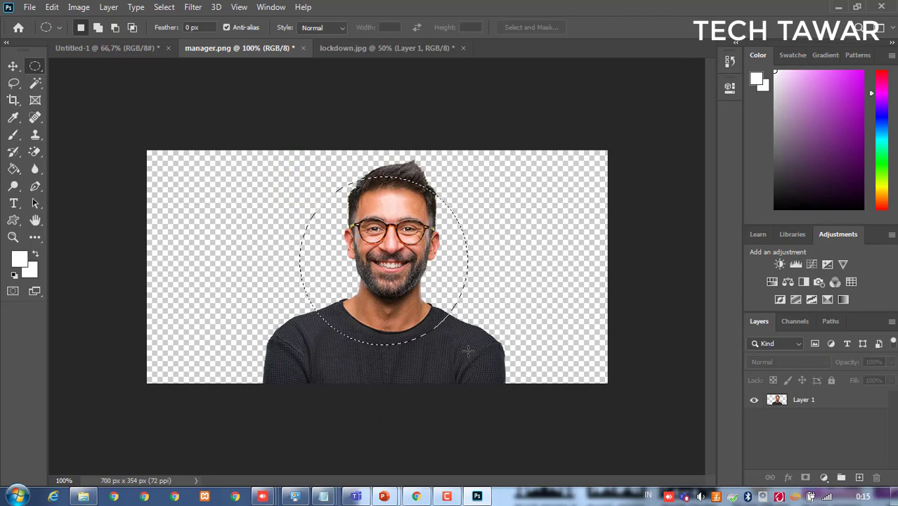
# Step: Nudge the circular selection right and down so it is centred on the man's face and the top of his hair extends outside
pyautogui.press('Right')
pyautogui.press('Right')
pyautogui.press('Right')
pyautogui.press('Right')
pyautogui.press('Right')
pyautogui.press('Right')
pyautogui.press('Right')
pyautogui.press('Right')
pyautogui.press('Right')
pyautogui.press('Right')
pyautogui.press('Right')
pyautogui.press('Right')
pyautogui.press('Right')
pyautogui.press('Right')
pyautogui.press('Right')
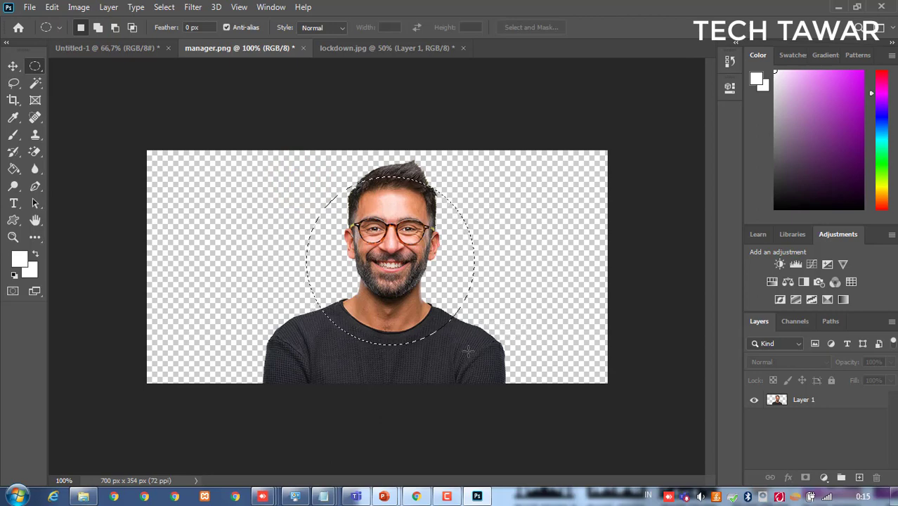
pyautogui.press('Down')
pyautogui.press('Down')
pyautogui.press('Down')
pyautogui.press('Down')
pyautogui.press('Down')
pyautogui.press('Down')
pyautogui.press('Down')
pyautogui.press('Down')
pyautogui.press('Down')
pyautogui.press('Down')
pyautogui.press('Down')
pyautogui.press('Down')
pyautogui.press('Down')
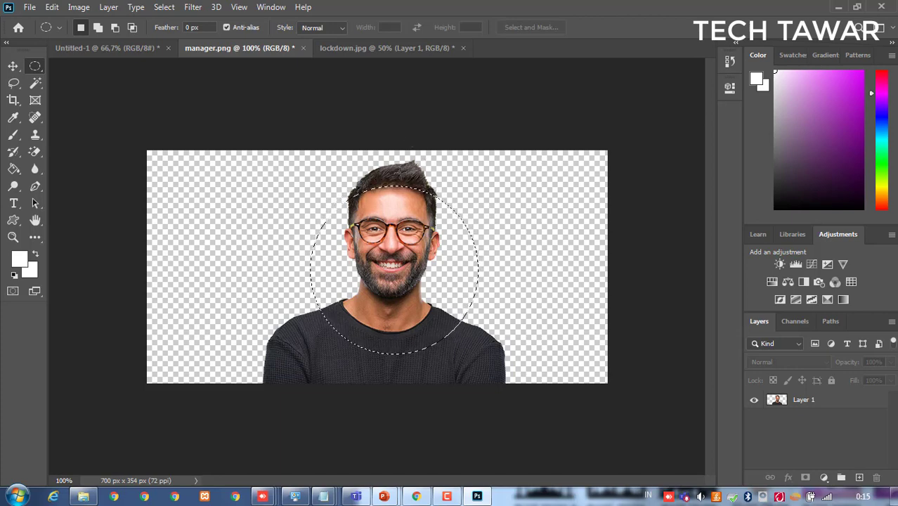
pyautogui.press('Down')
pyautogui.press('Down')
pyautogui.press('Down')
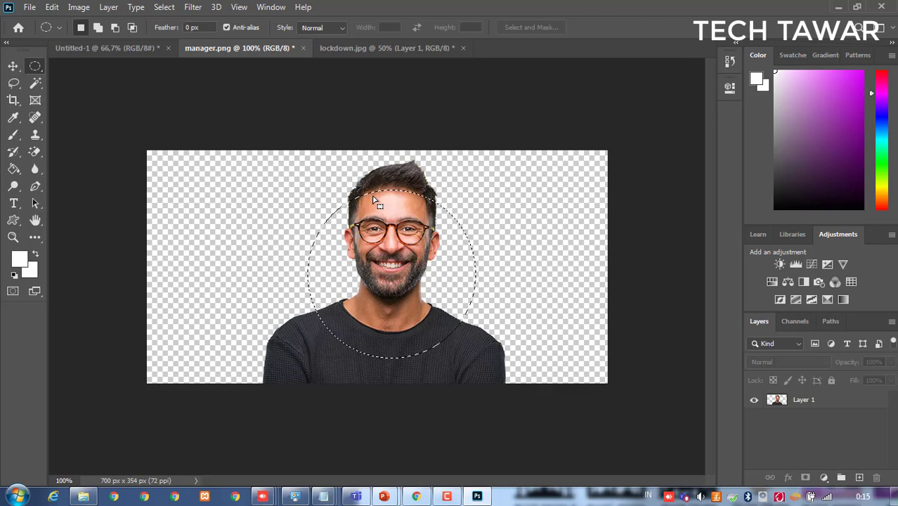
# Step: Invert the circular selection, choose the Eraser tool, and make Layer 1 active for erasing
pyautogui.rightClick(414, 208)
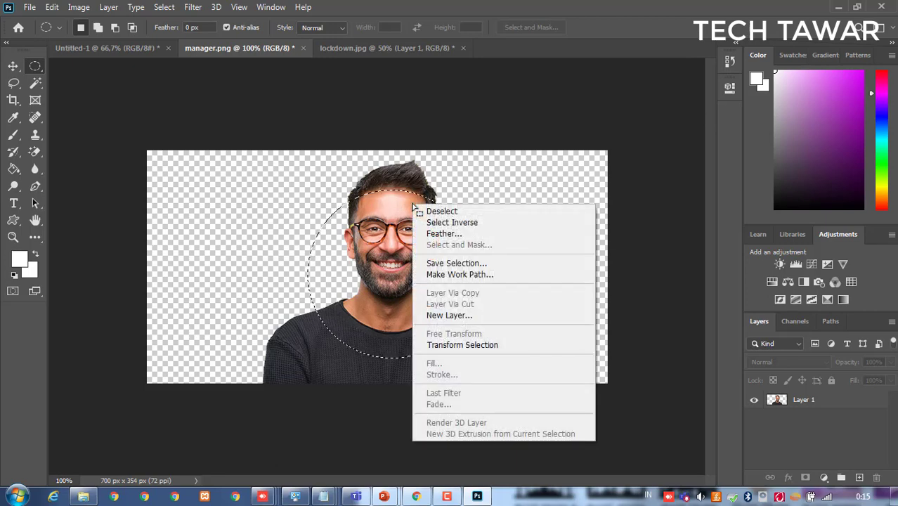
pyautogui.click(464, 224)
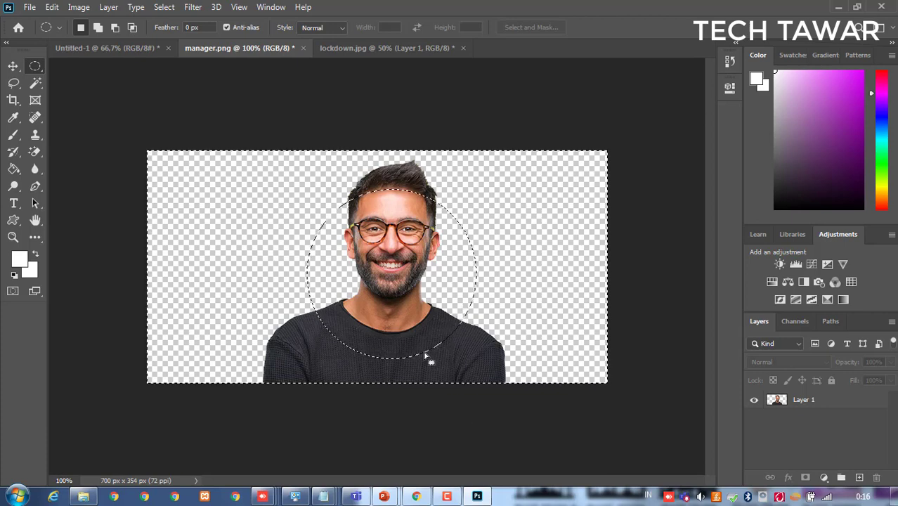
pyautogui.rightClick(406, 232)
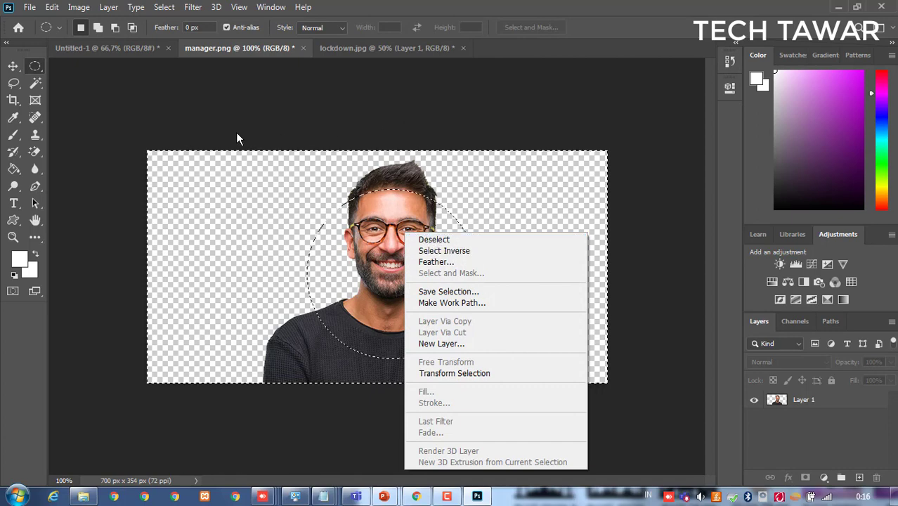
pyautogui.click(38, 150)
pyautogui.click(79, 155)
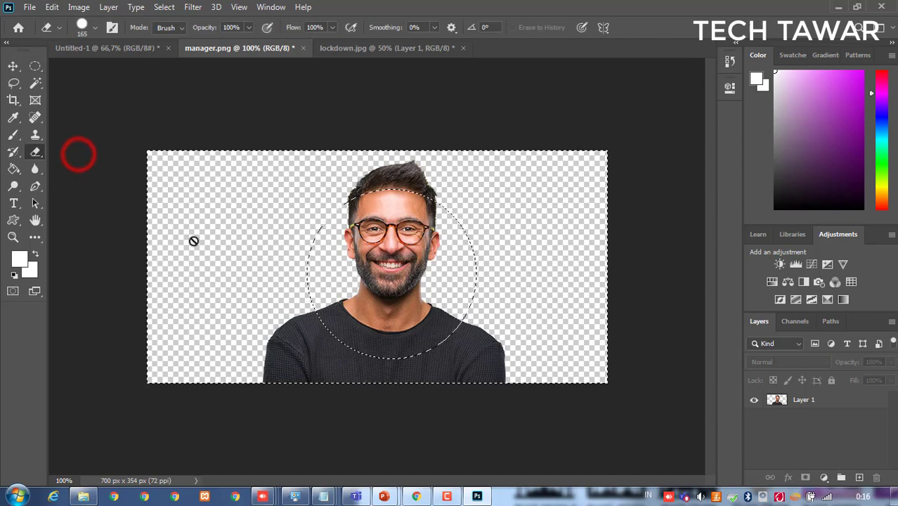
pyautogui.click(788, 400)
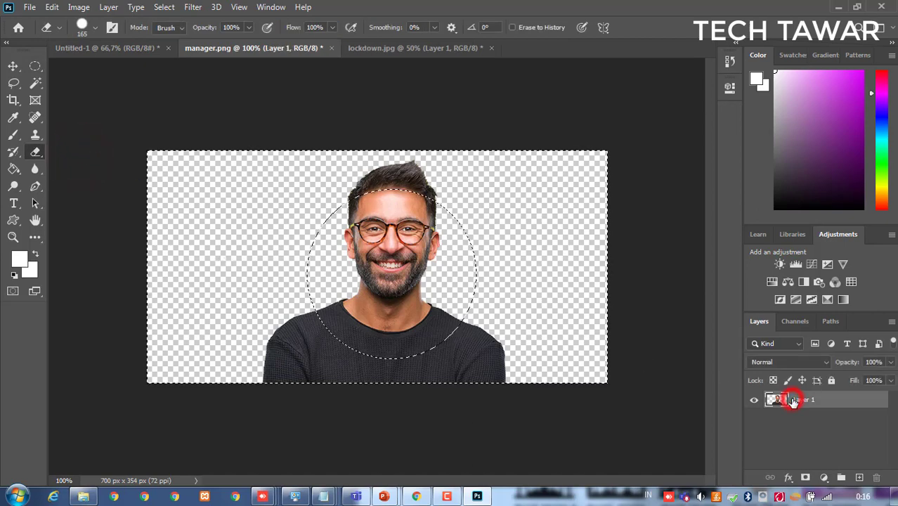
# Step: Try erasing the sweater outside the circle with a few eraser strokes, and undo them
pyautogui.moveTo(303, 341); pyautogui.dragTo(314, 365)
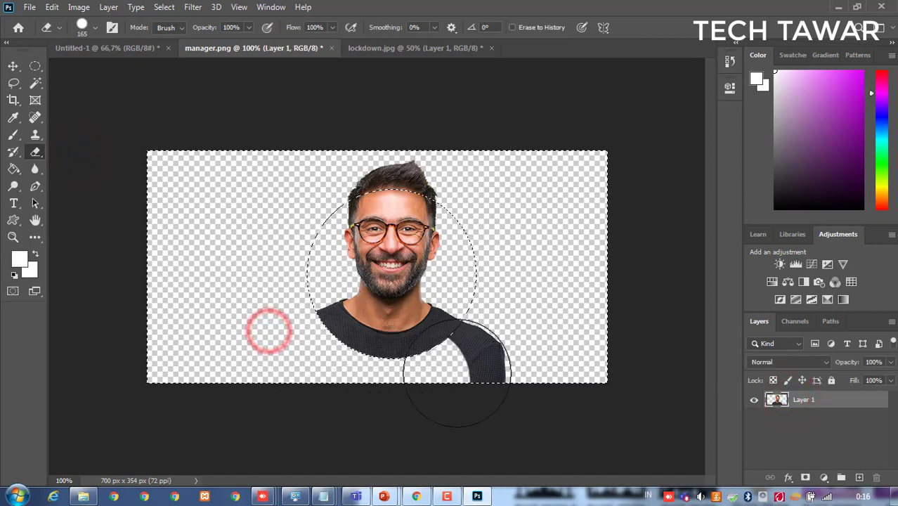
pyautogui.moveTo(457, 373)
pyautogui.mouseDown()
pyautogui.moveTo(497, 333)
pyautogui.moveTo(491, 301)
pyautogui.mouseUp()
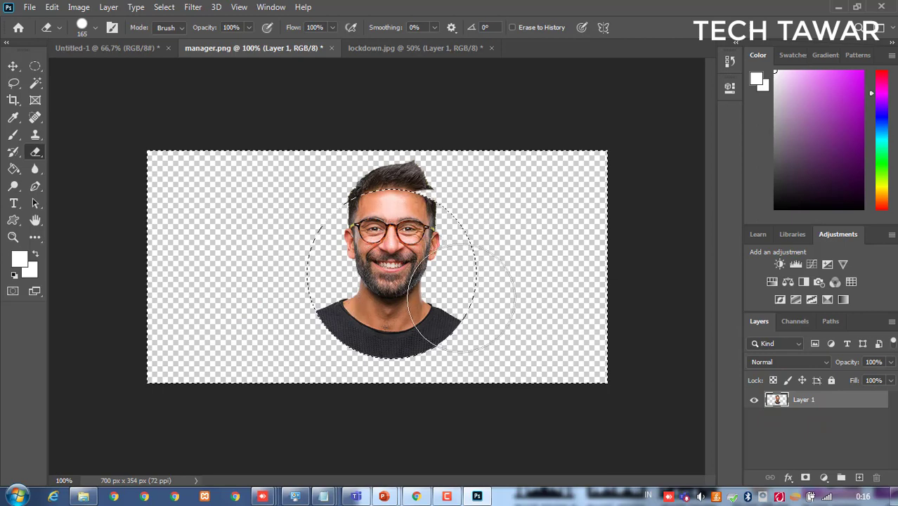
pyautogui.hotkey('ctrl', 'z')
pyautogui.hotkey('ctrl', 'z')
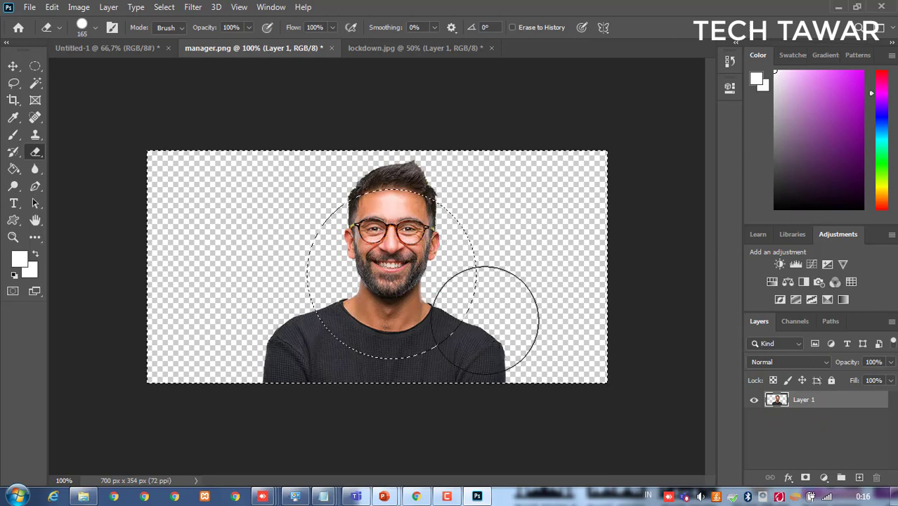
# Step: Erase the shoulders and sweater outside the circle on Layer 1, leaving the hair above it intact
pyautogui.moveTo(483, 319)
pyautogui.mouseDown()
pyautogui.moveTo(476, 341)
pyautogui.moveTo(448, 356)
pyautogui.moveTo(379, 362)
pyautogui.moveTo(289, 353)
pyautogui.mouseUp()
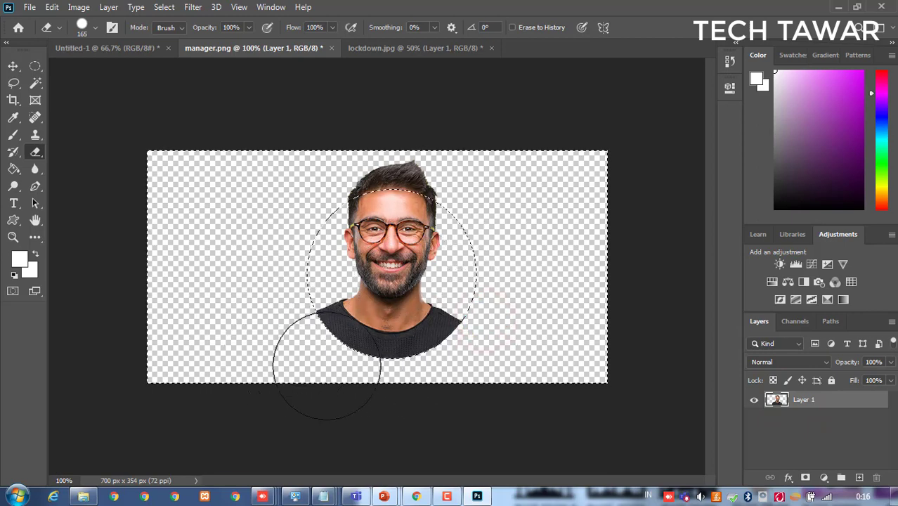
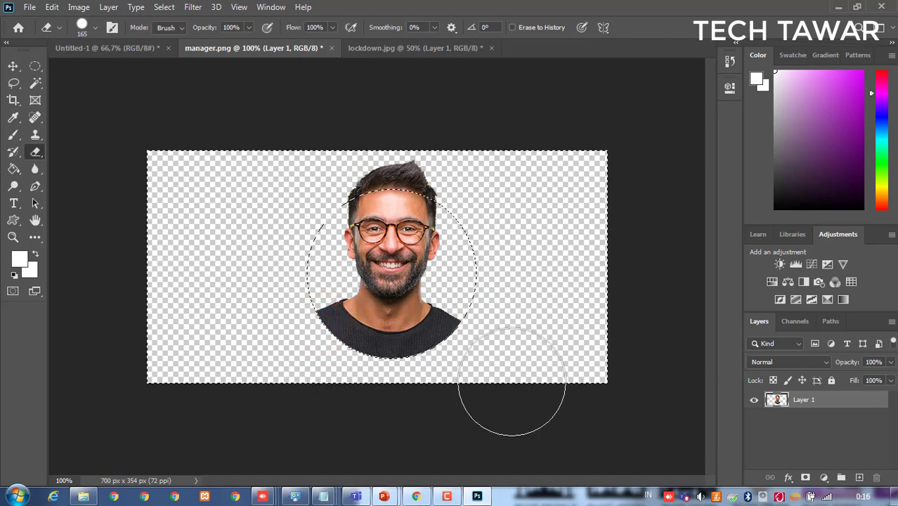
pyautogui.click(12, 66)
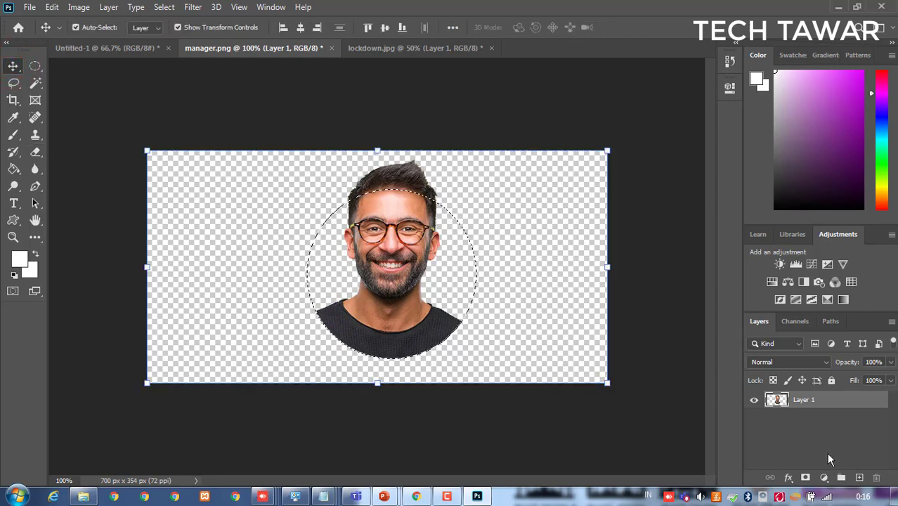
# Step: Add a new layer above Layer 1 and set the foreground colour to bright magenta for the Paint Bucket tool
pyautogui.click(859, 477)
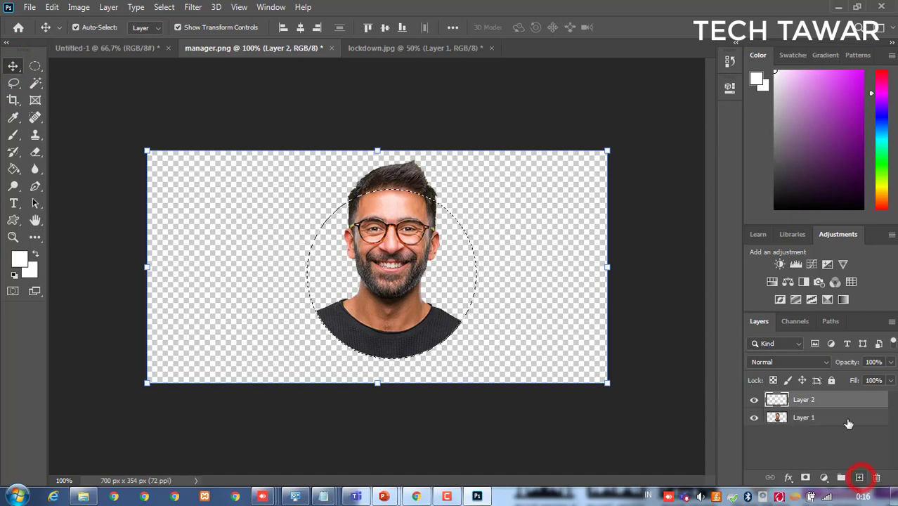
pyautogui.click(14, 169)
pyautogui.click(19, 259)
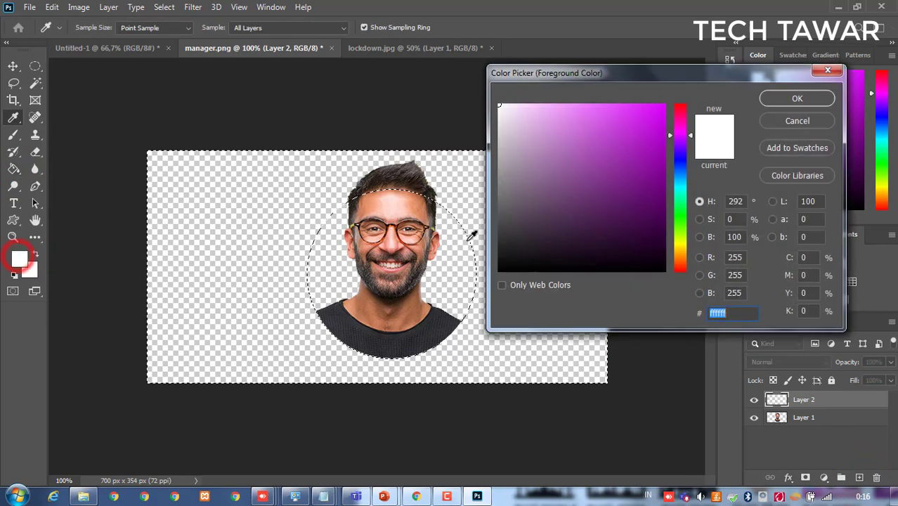
pyautogui.click(635, 108)
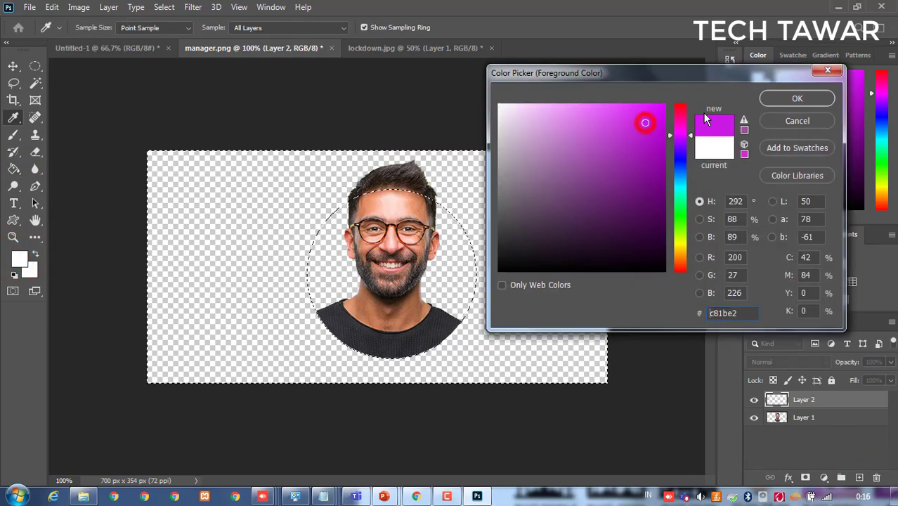
pyautogui.click(766, 95)
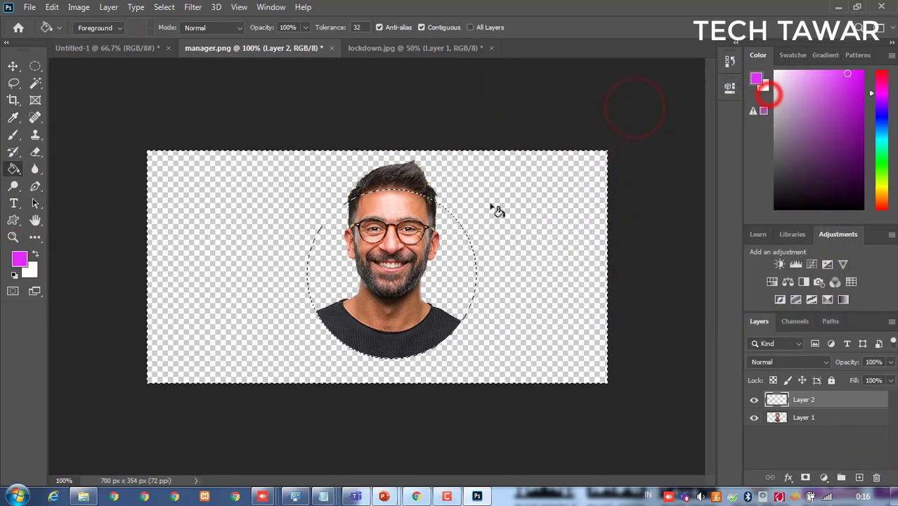
# Step: Try filling the selected area outside the circle with magenta on Layer 2, and undo the fill
pyautogui.click(432, 241)
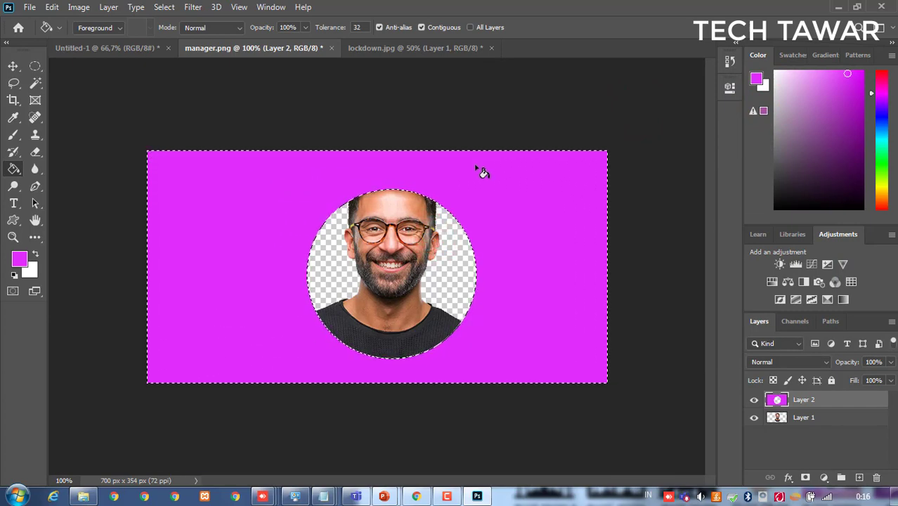
pyautogui.hotkey('ctrl', 'z')
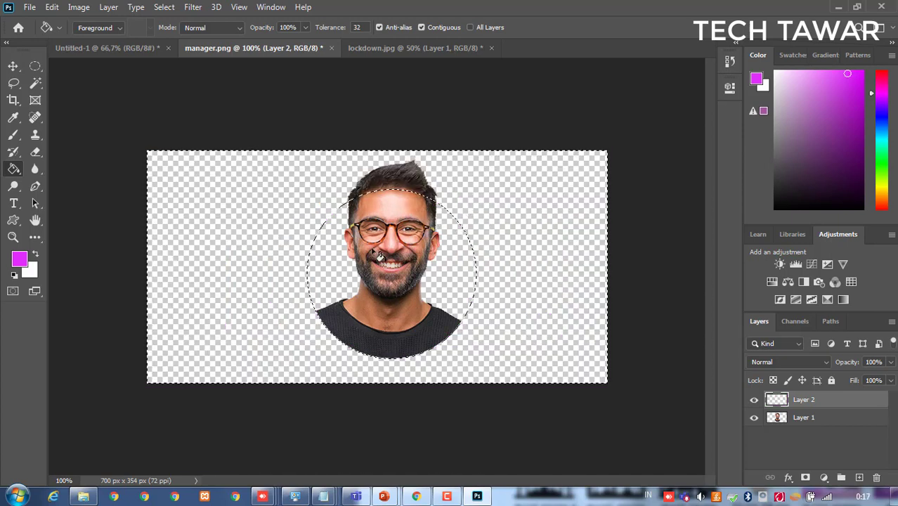
pyautogui.rightClick(424, 246)
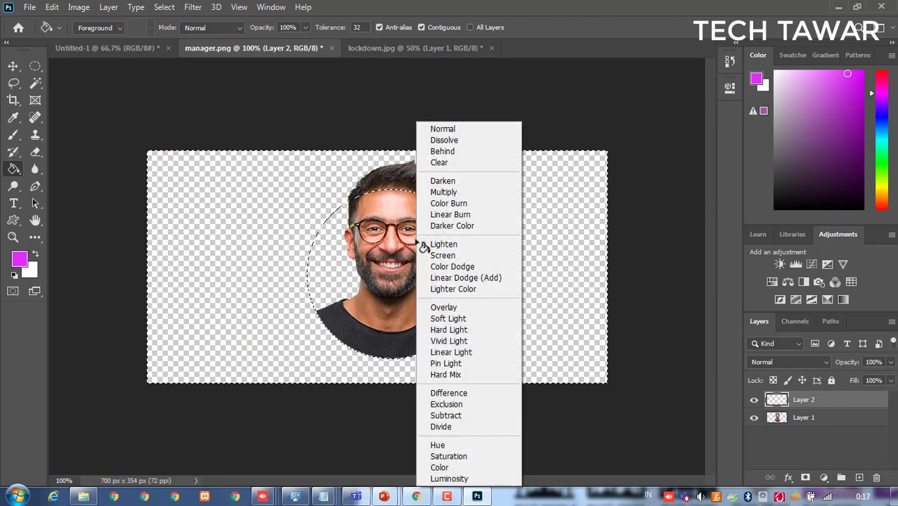
# Step: Invert the selection with the Elliptical Marquee tool active so that only the circle is selected
pyautogui.click(35, 66)
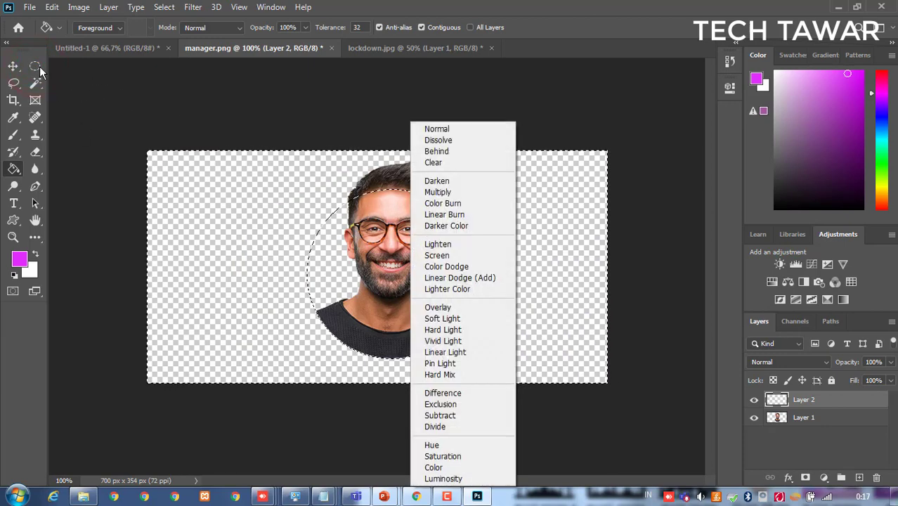
pyautogui.click(35, 66)
pyautogui.click(35, 67)
pyautogui.rightClick(411, 236)
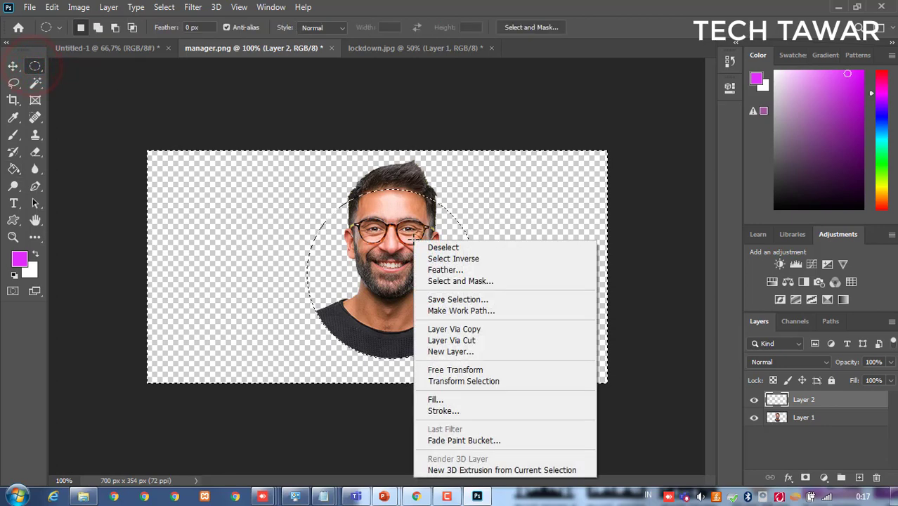
pyautogui.click(425, 247)
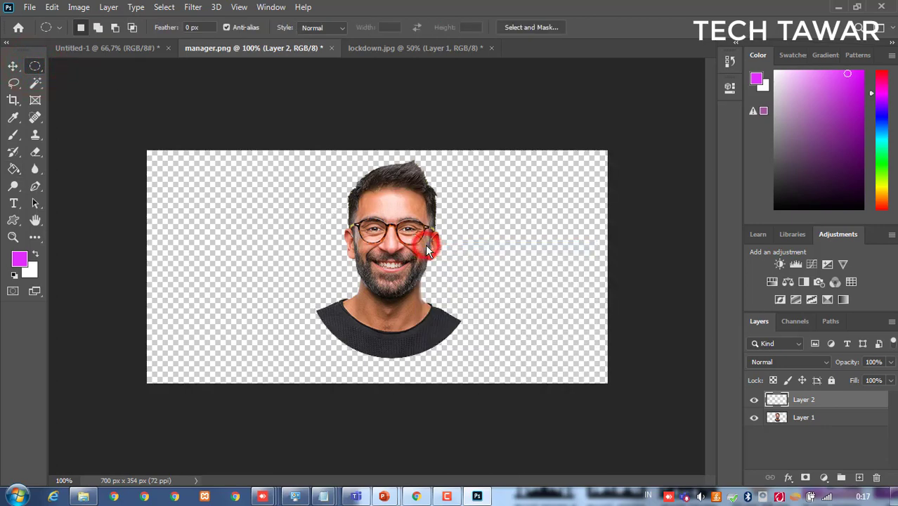
pyautogui.hotkey('ctrl', 'z')
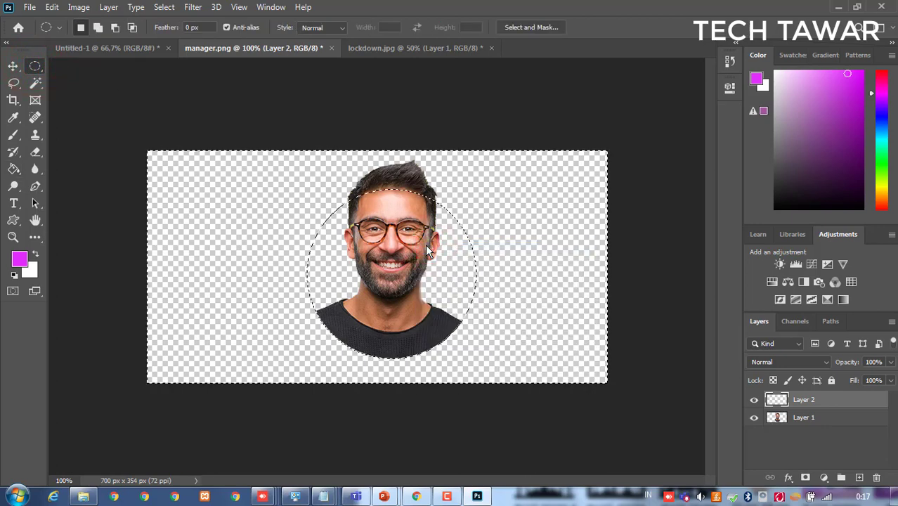
pyautogui.rightClick(426, 247)
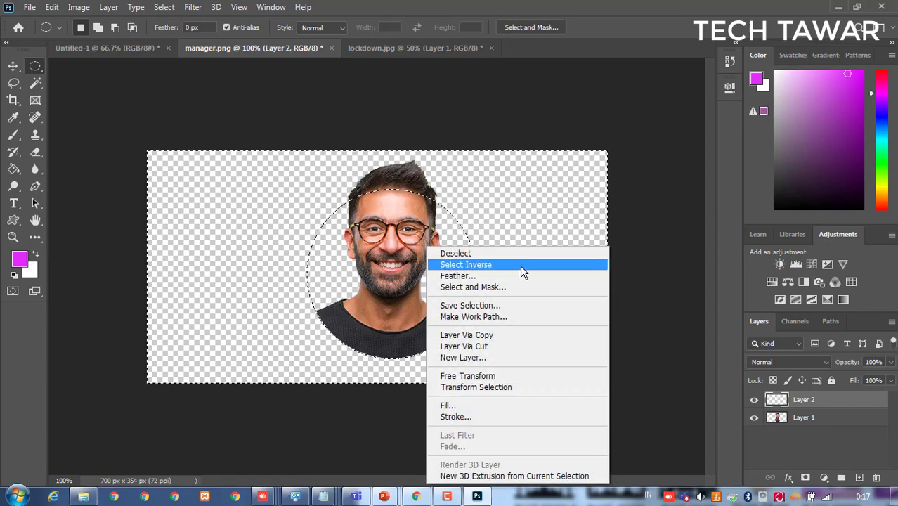
pyautogui.click(495, 264)
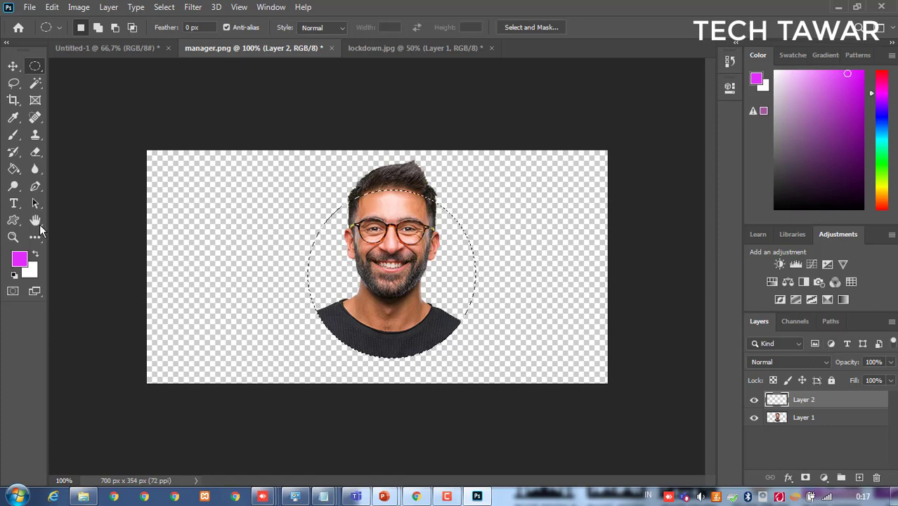
# Step: Fill the circular selection on Layer 2 with the magenta foreground colour and move Layer 1 above Layer 2
pyautogui.click(14, 170)
pyautogui.click(381, 249)
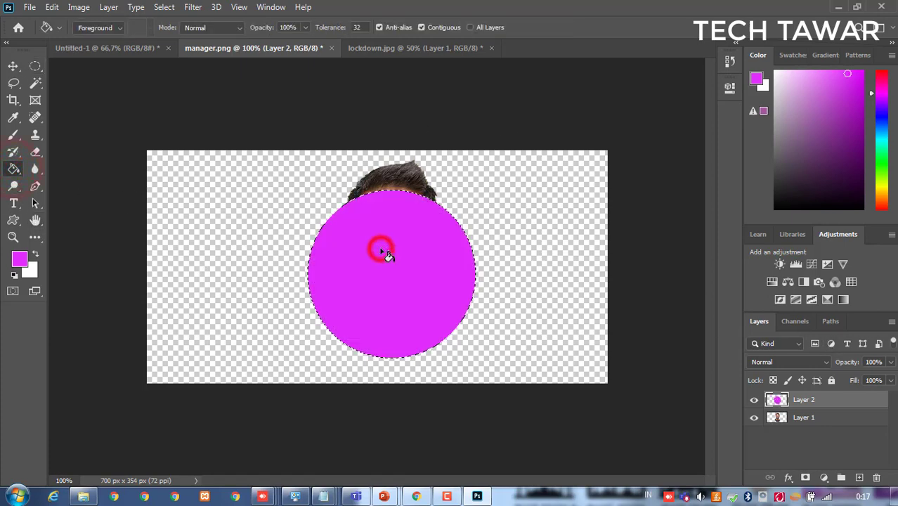
pyautogui.click(13, 66)
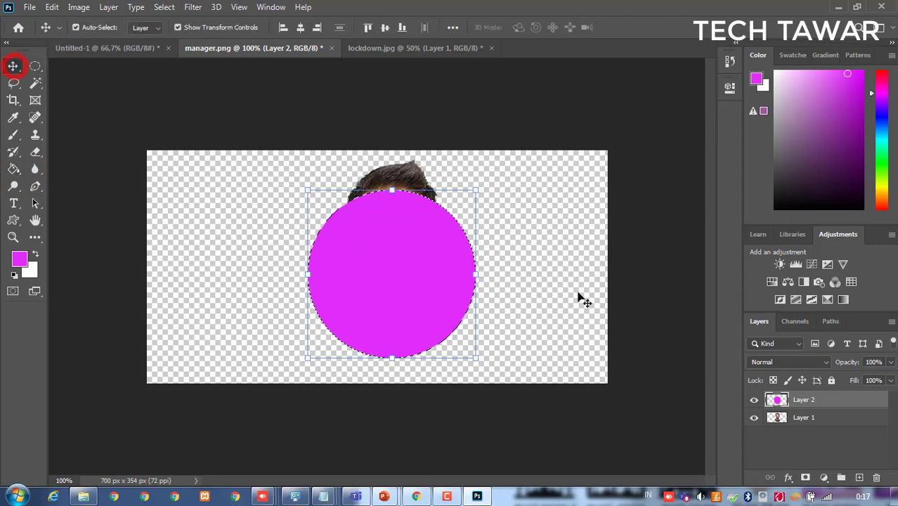
pyautogui.click(815, 417)
pyautogui.moveTo(811, 419); pyautogui.dragTo(805, 392)
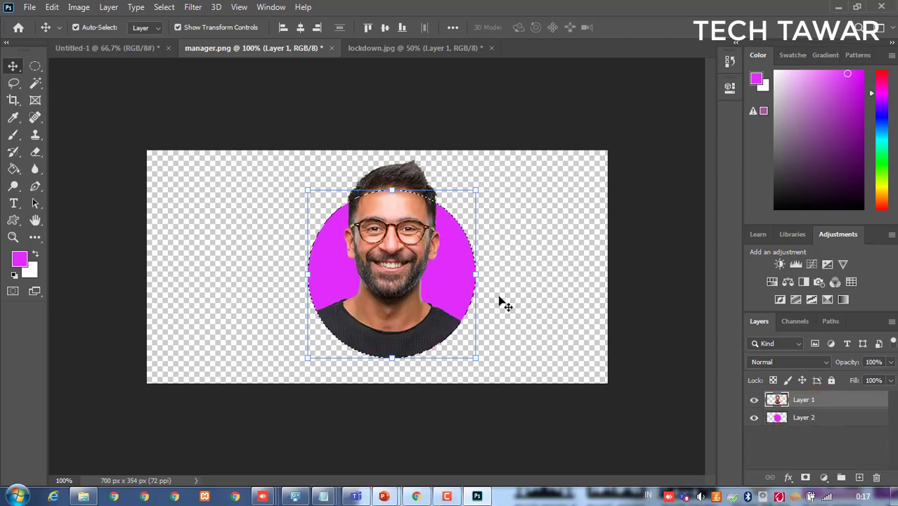
# Step: Remove the circular selection and select the magenta circle on Layer 2 with the Move tool
pyautogui.click(35, 65)
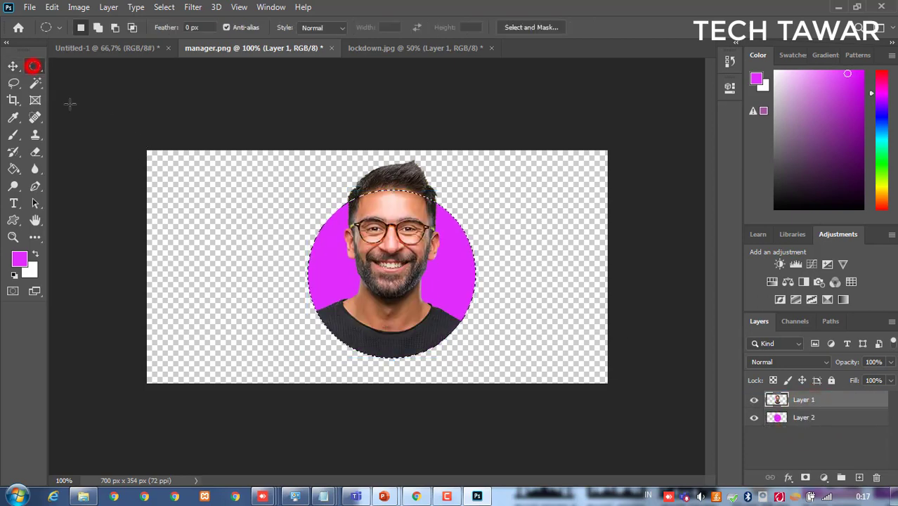
pyautogui.click(407, 259)
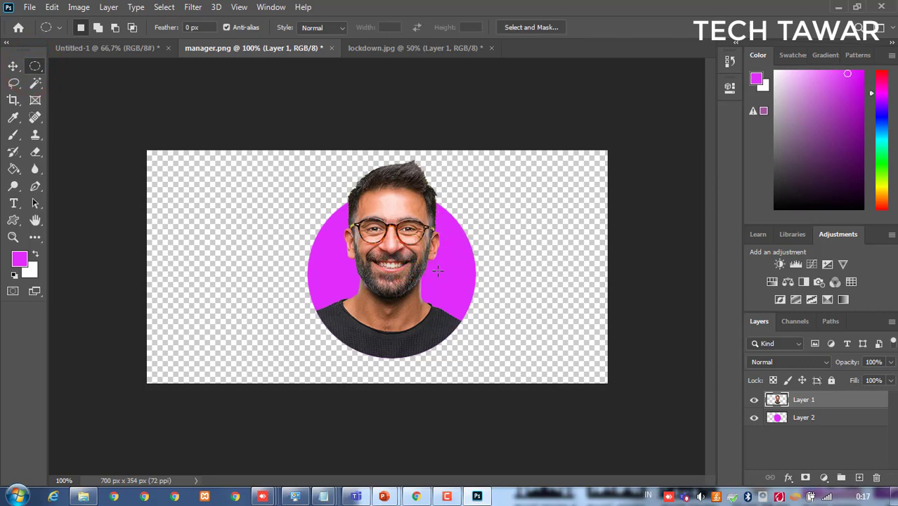
pyautogui.click(13, 65)
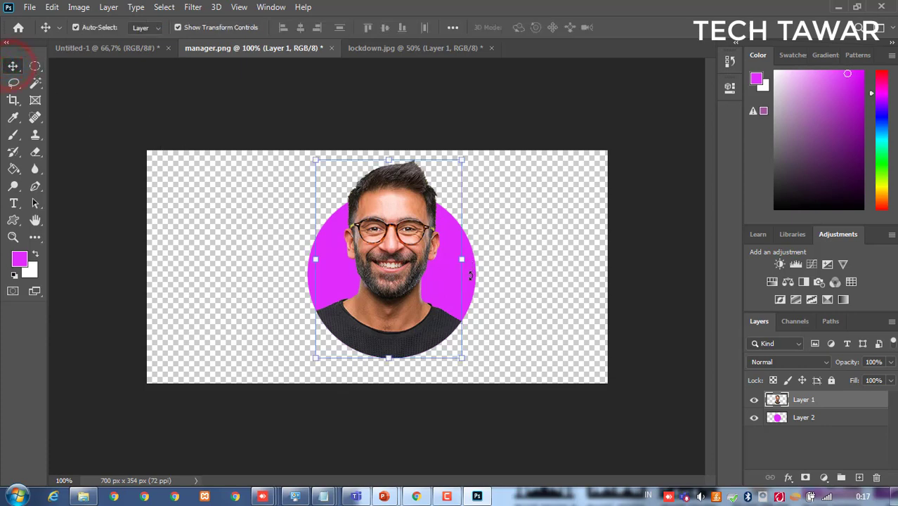
pyautogui.click(85, 121)
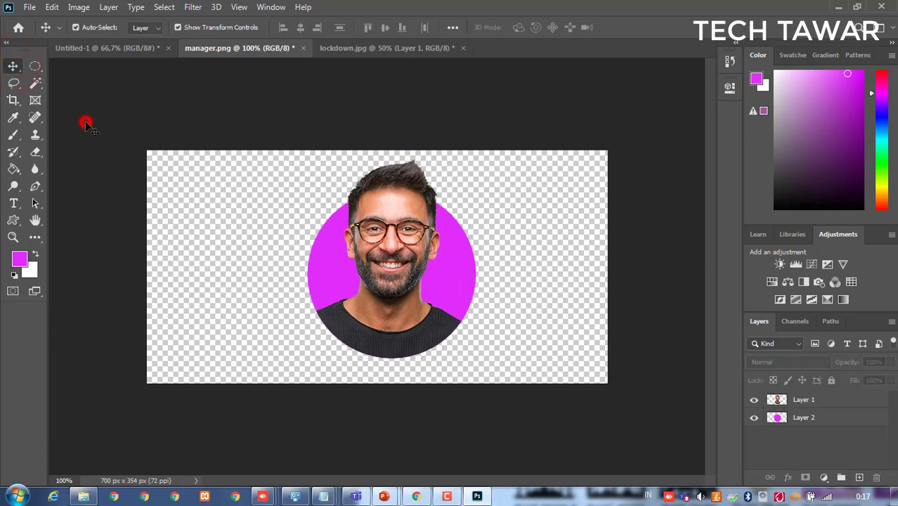
pyautogui.click(455, 279)
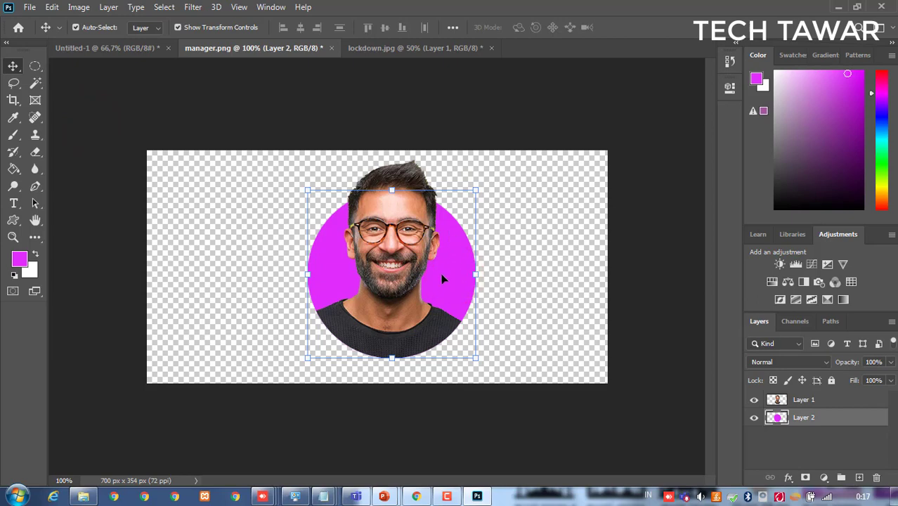
# Step: Duplicate Layer 2 and enlarge the lower magenta circle evenly around its centre so it extends beyond the copy
pyautogui.hotkey('ctrl', 'j')
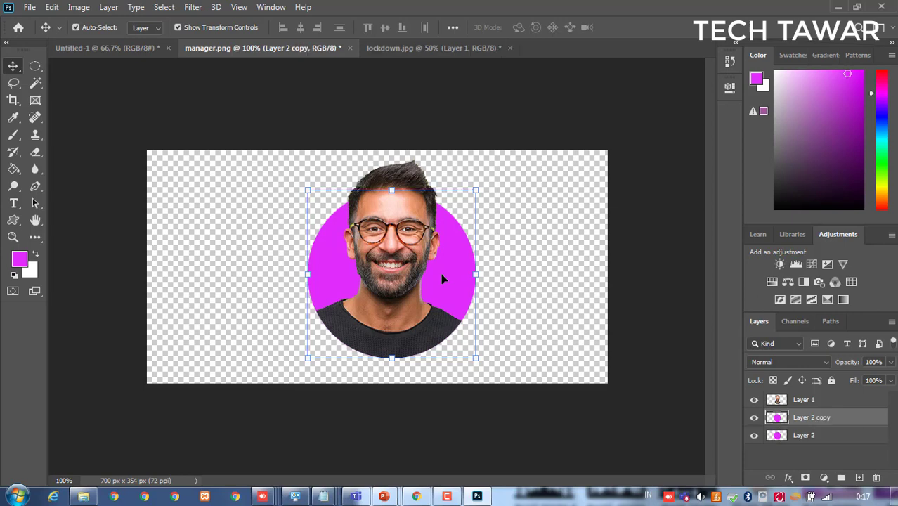
pyautogui.click(803, 435)
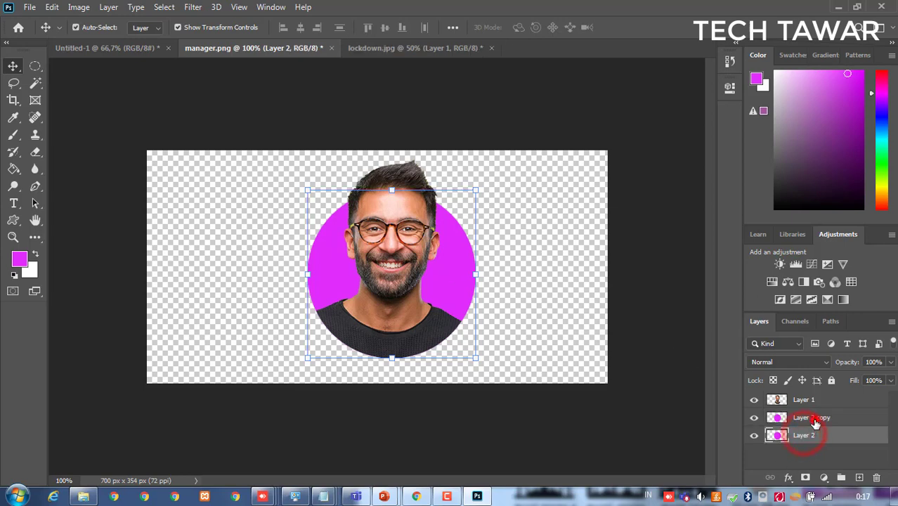
pyautogui.click(815, 419)
pyautogui.click(810, 436)
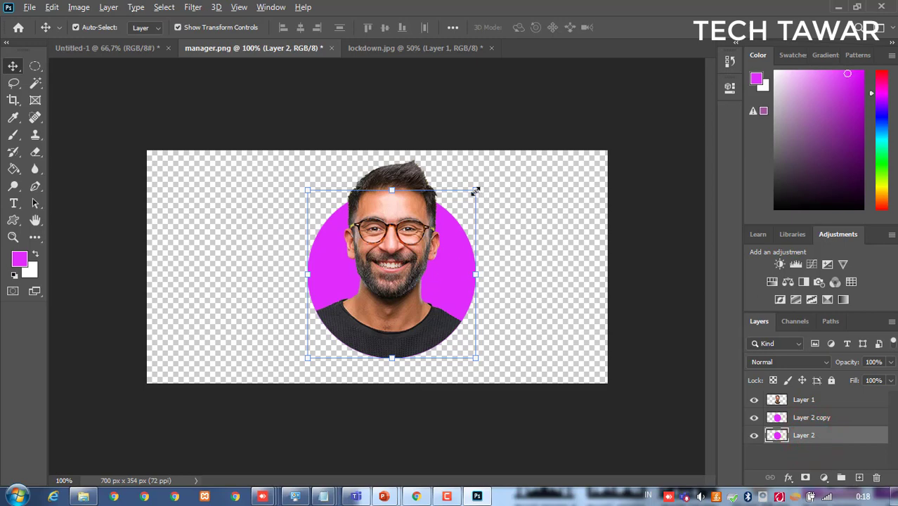
pyautogui.moveTo(475, 190); pyautogui.dragTo(490, 177)
pyautogui.click(13, 67)
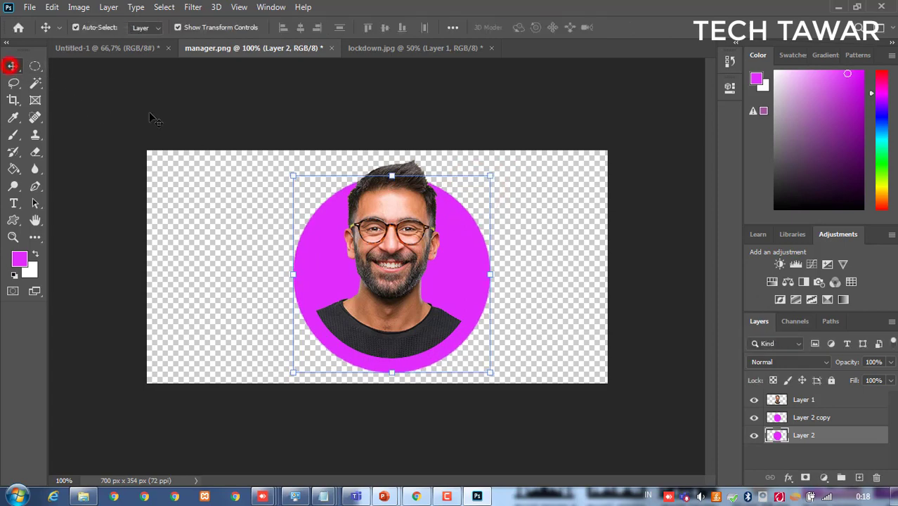
# Step: Apply a dark purple Color Overlay at 100% opacity to Layer 2, then deselect the layer
pyautogui.doubleClick(777, 436)
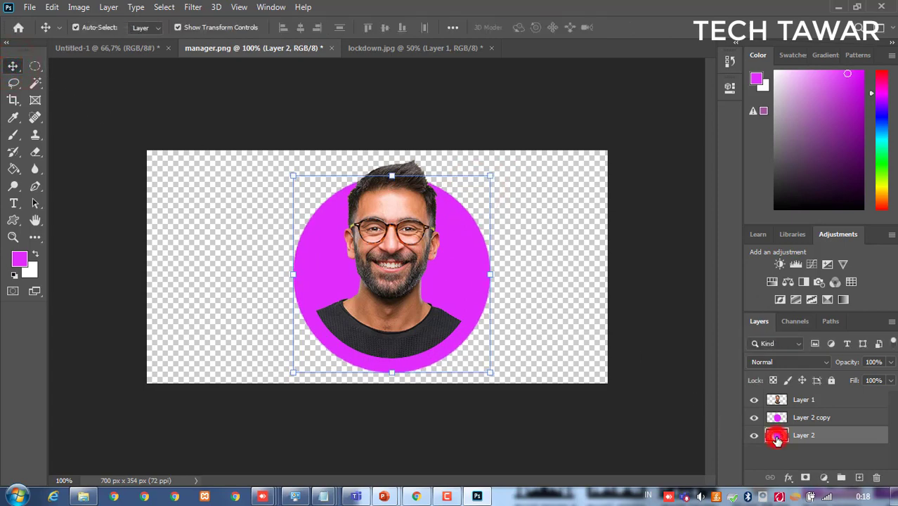
pyautogui.moveTo(552, 168); pyautogui.dragTo(650, 116)
pyautogui.click(494, 293)
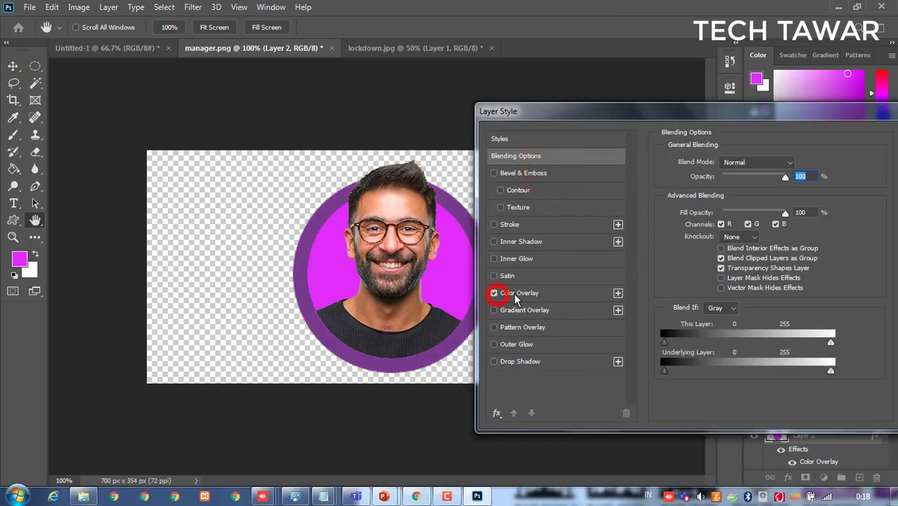
pyautogui.click(523, 294)
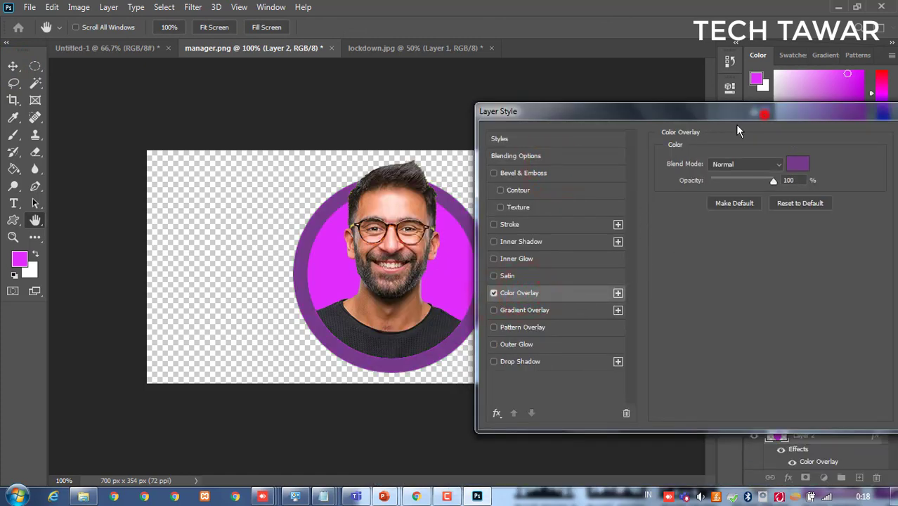
pyautogui.click(766, 175)
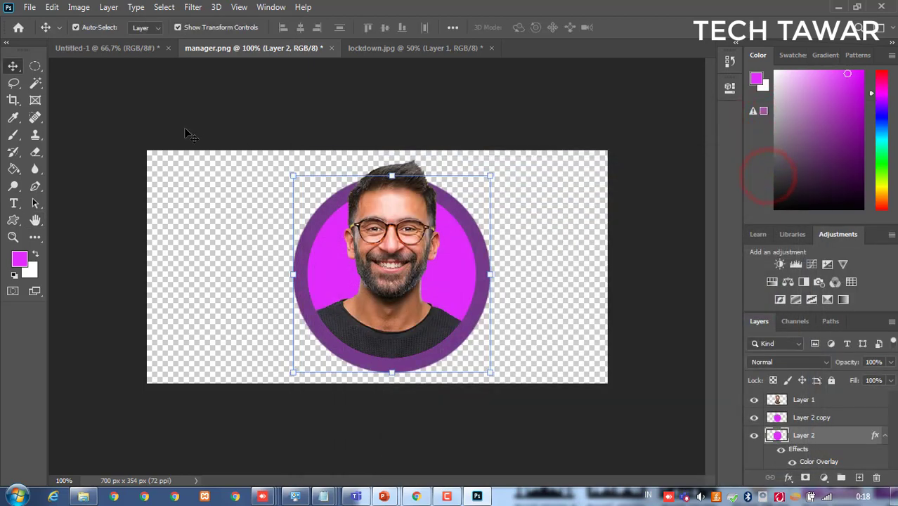
pyautogui.click(125, 91)
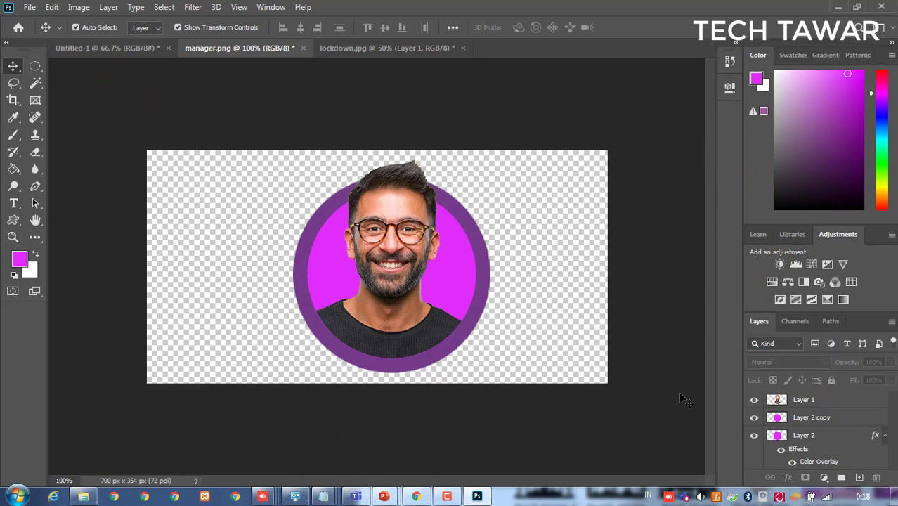
# Step: Merge Layer 1, Layer 2 copy and Layer 2 into one layer and move the merged portrait to the canvas centre
pyautogui.click(813, 436)
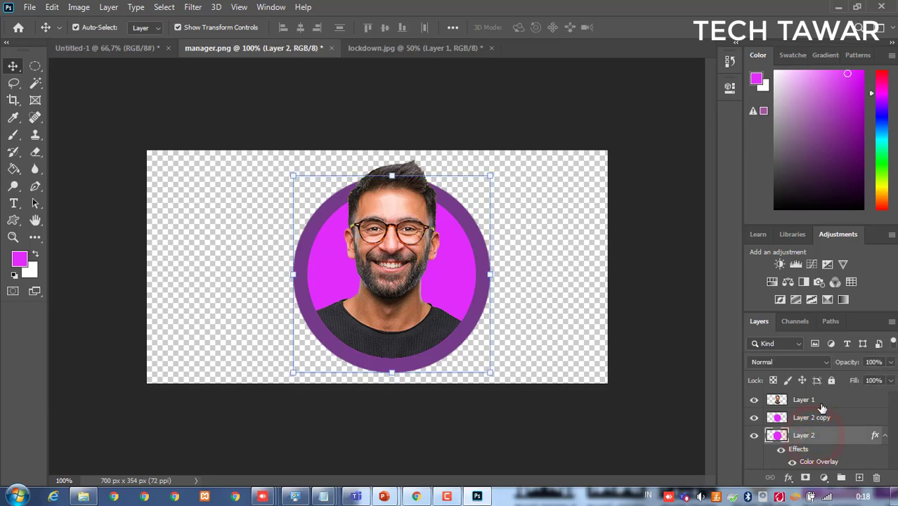
pyautogui.keyDown('shift'); pyautogui.click(821, 407); pyautogui.keyUp('shift')
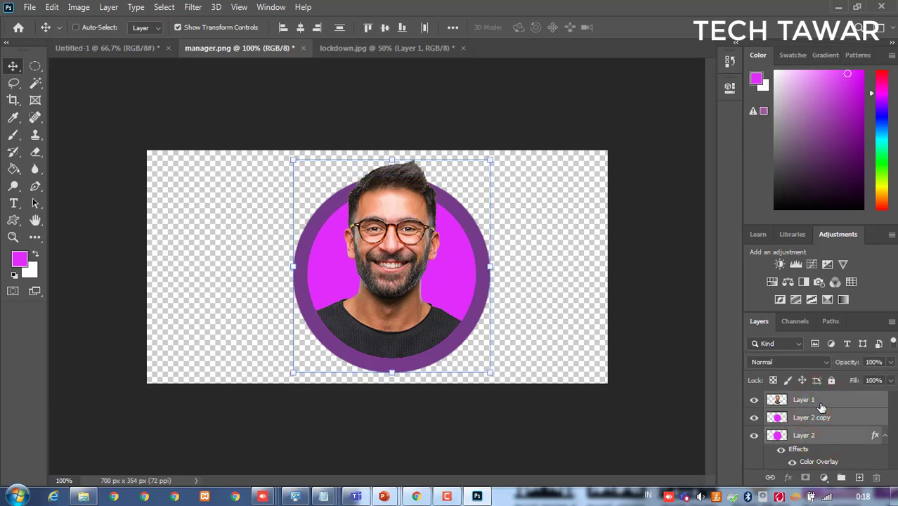
pyautogui.hotkey('ctrl', 'e')
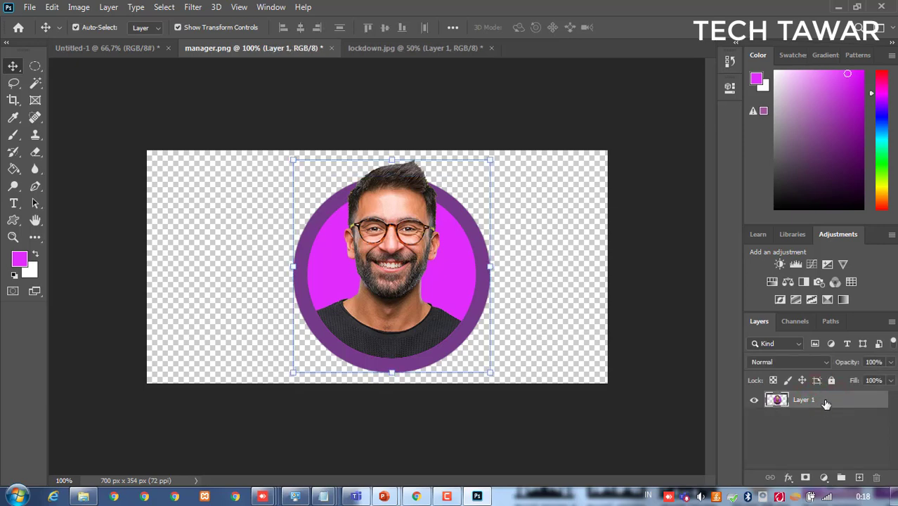
pyautogui.moveTo(459, 280); pyautogui.dragTo(436, 281)
pyautogui.click(524, 270)
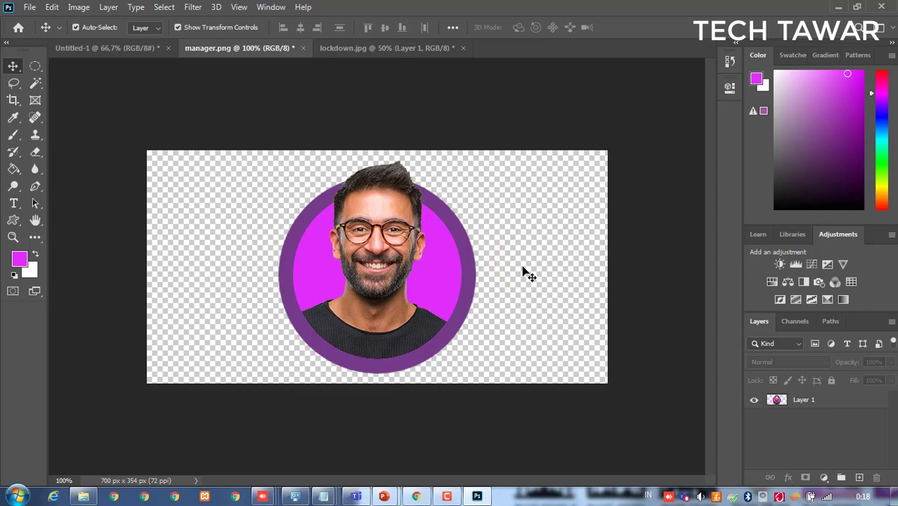
pyautogui.click(430, 243)
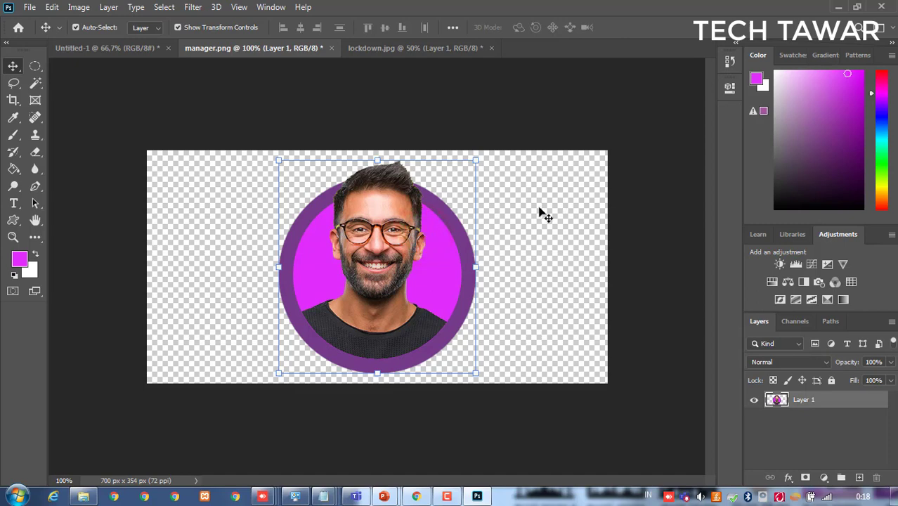
# Step: Float manager.png in its own window and reduce its canvas width to 350 pixels from the centre
pyautogui.rightClick(285, 52)
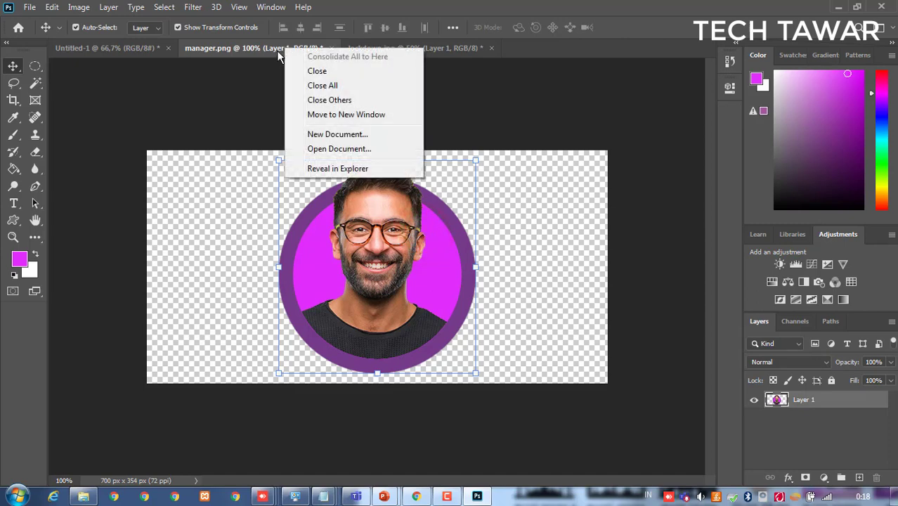
pyautogui.moveTo(264, 49); pyautogui.dragTo(340, 92)
pyautogui.rightClick(352, 88)
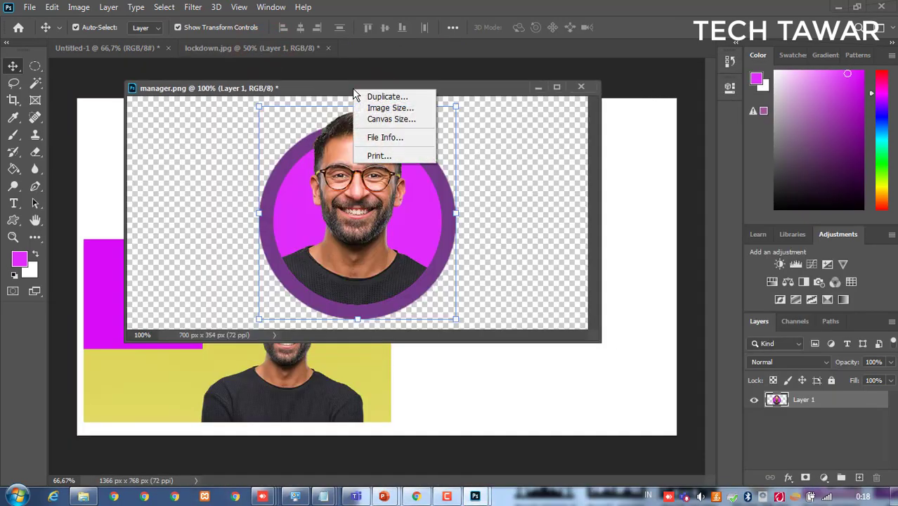
pyautogui.click(398, 120)
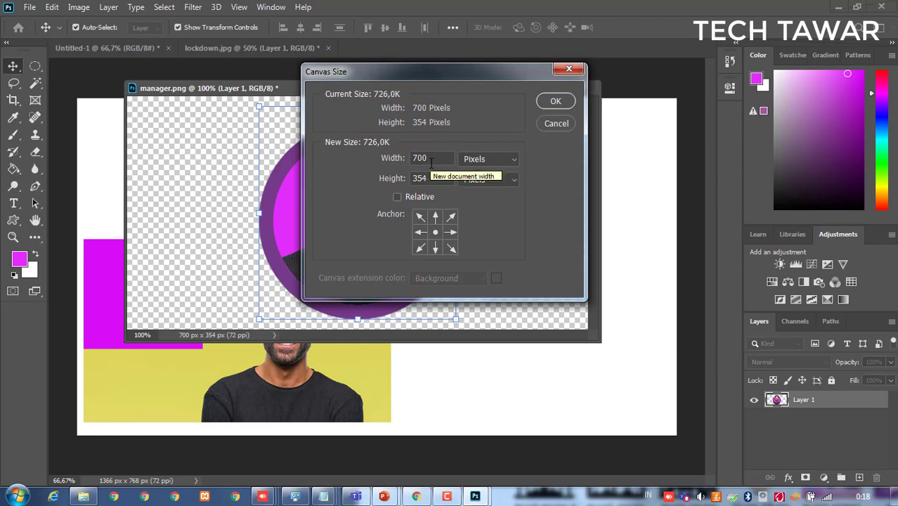
pyautogui.click(431, 158)
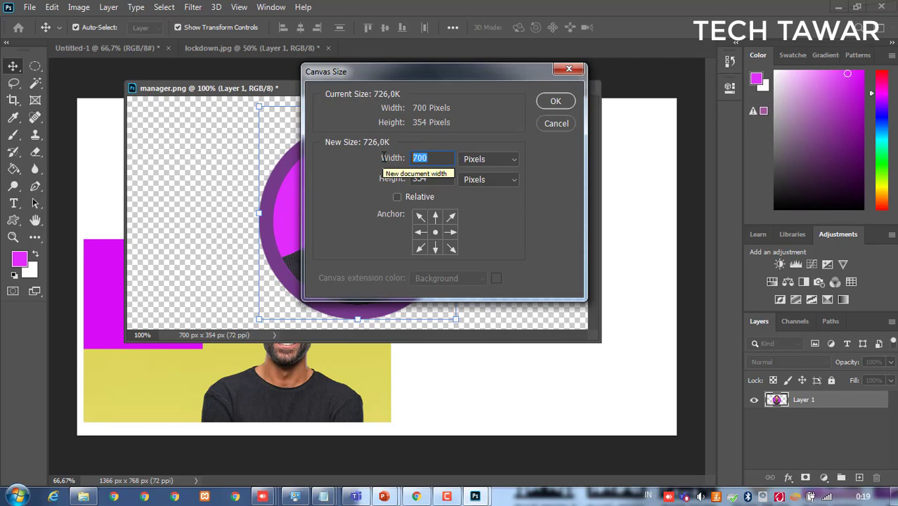
pyautogui.write('3')
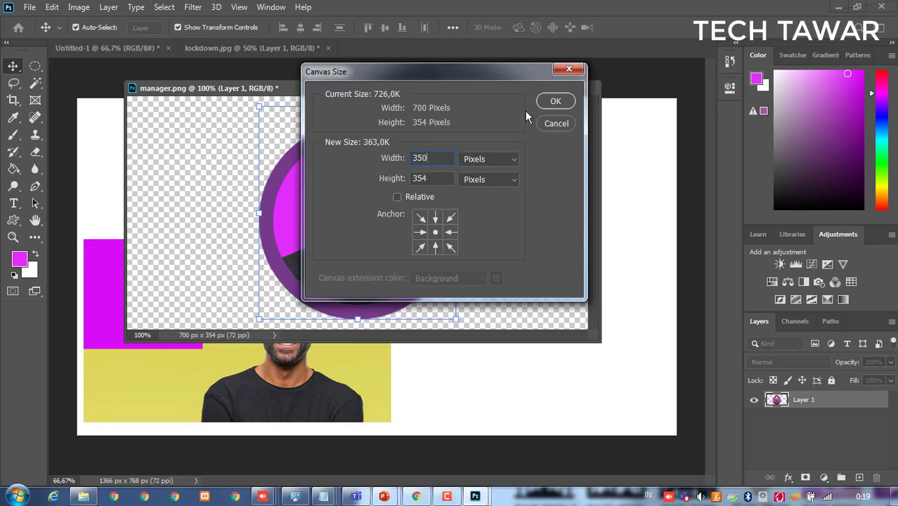
pyautogui.write('50')
pyautogui.click(555, 101)
pyautogui.click(418, 198)
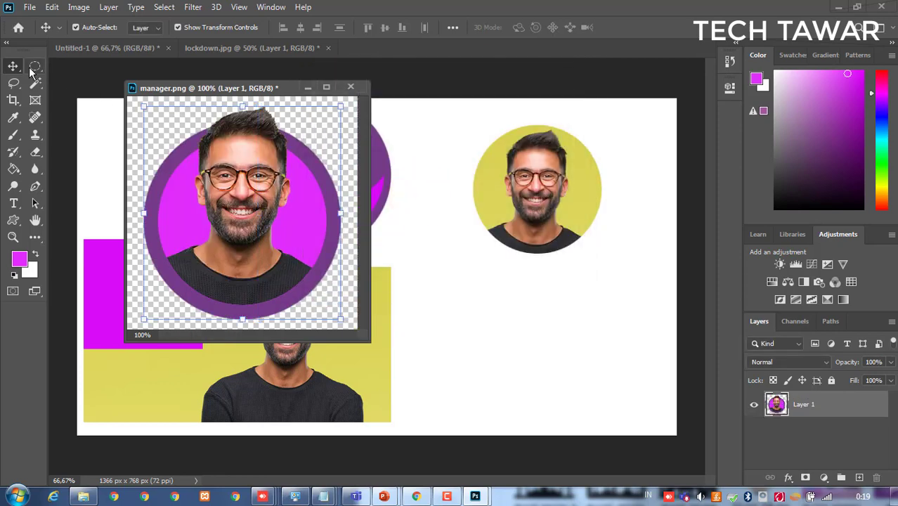
pyautogui.click(149, 136)
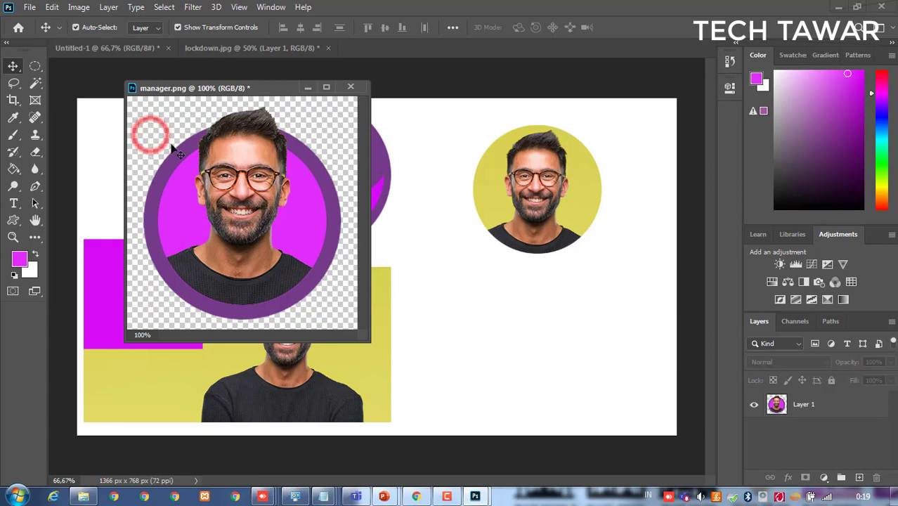
# Step: Save a PNG copy of the portrait as manager11.png in the image folder with the large file size option
pyautogui.click(30, 9)
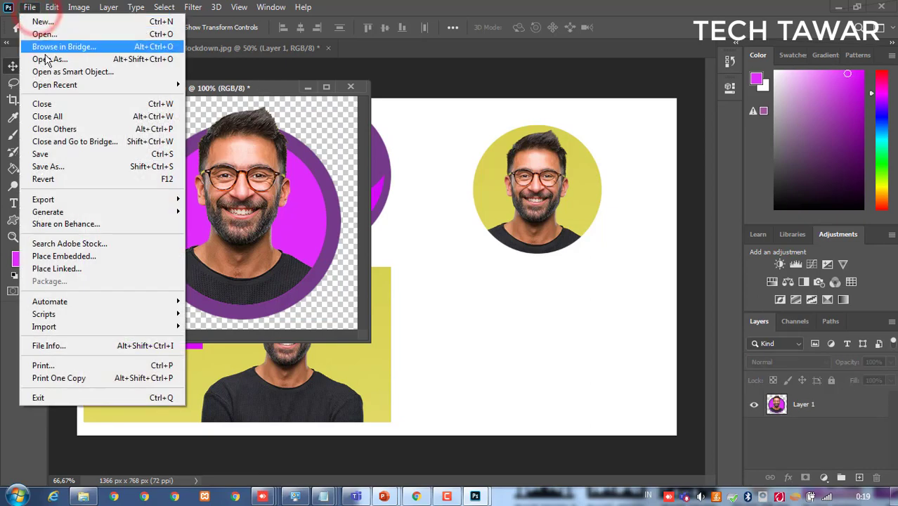
pyautogui.click(56, 169)
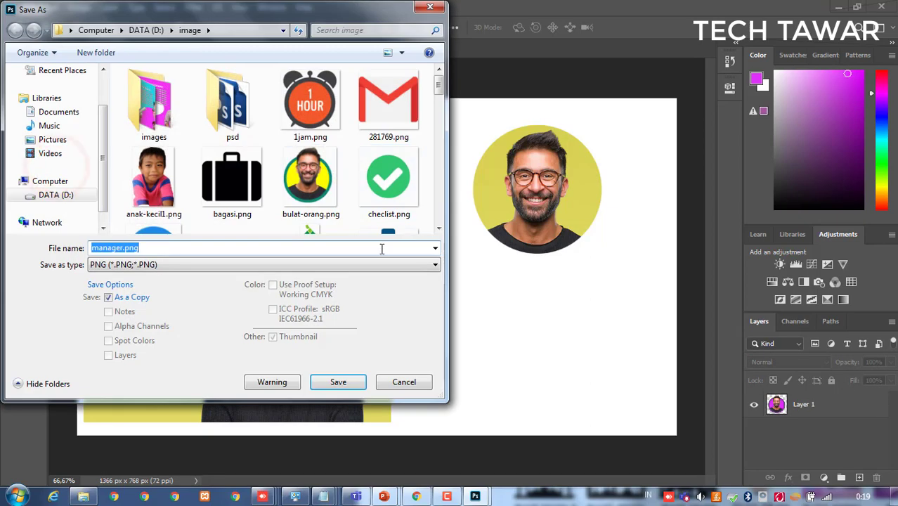
pyautogui.click(124, 248)
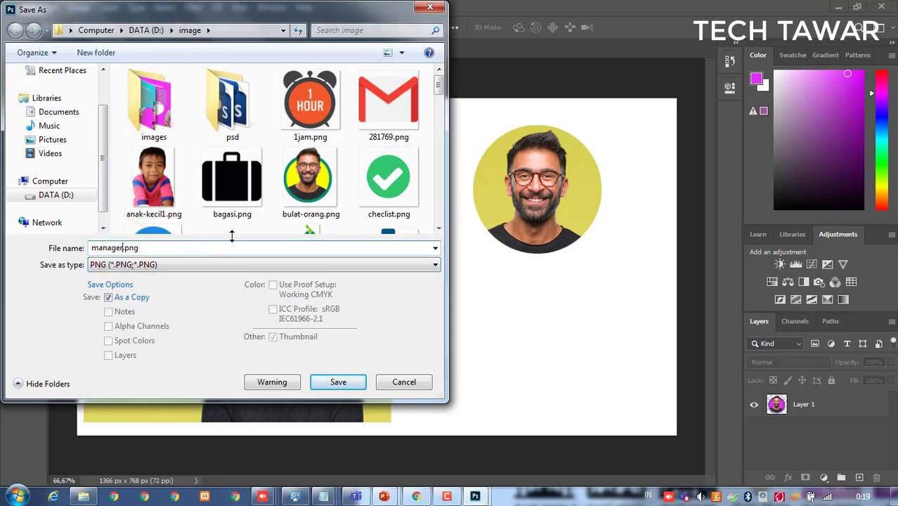
pyautogui.write('11')
pyautogui.click(342, 387)
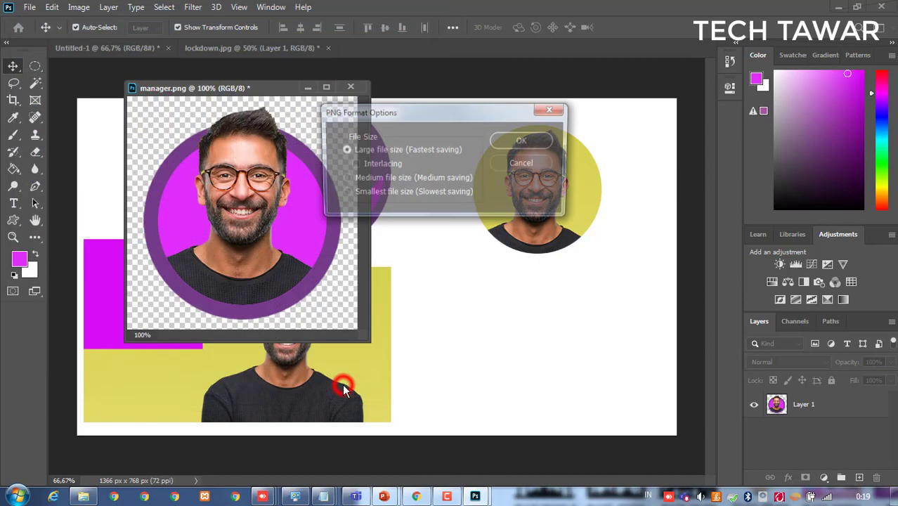
pyautogui.click(527, 141)
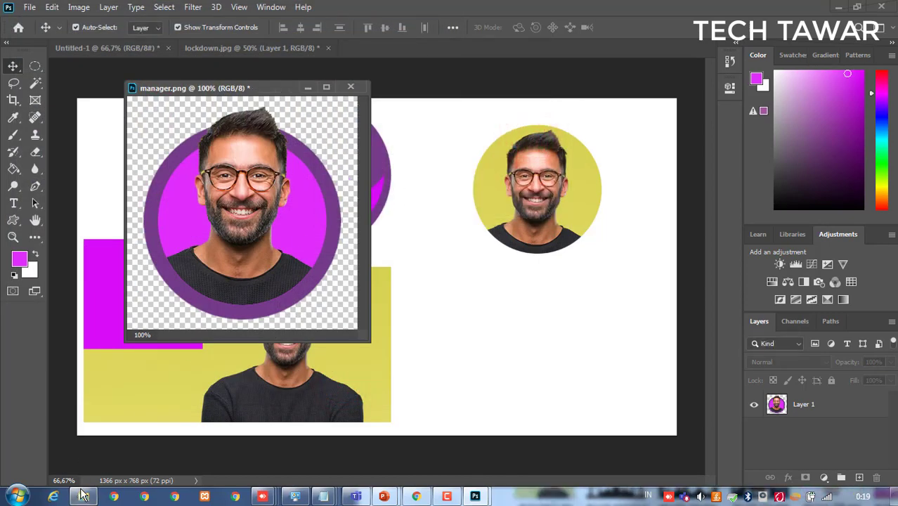
# Step: Switch to Windows Explorer, view manager11.png in Windows Photo Viewer to check its transparent circular portrait, and close the viewer
pyautogui.click(84, 495)
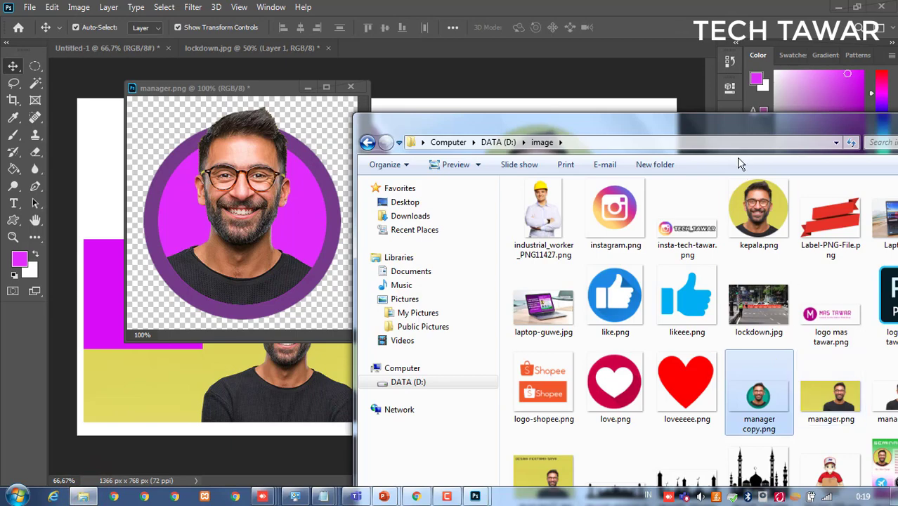
pyautogui.moveTo(729, 132); pyautogui.dragTo(606, 130)
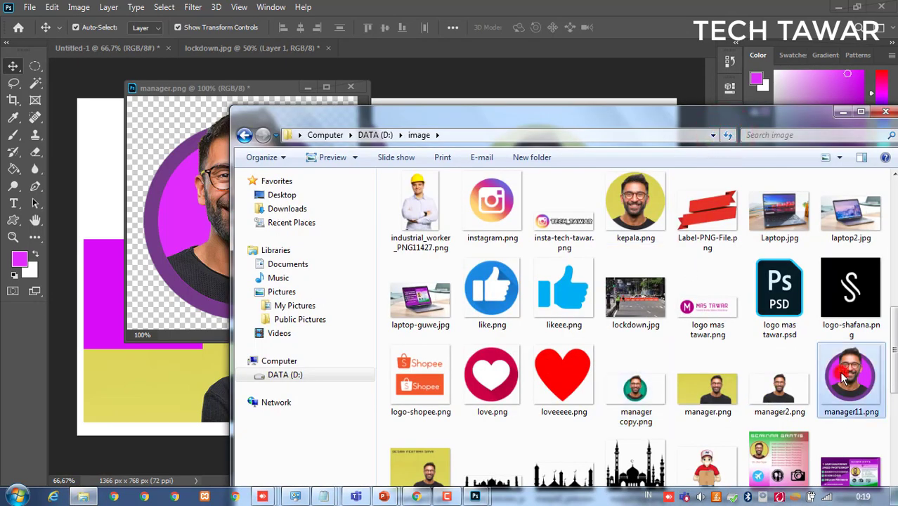
pyautogui.doubleClick(847, 376)
pyautogui.scroll(2, 485, 234)
pyautogui.scroll(-2, 485, 234)
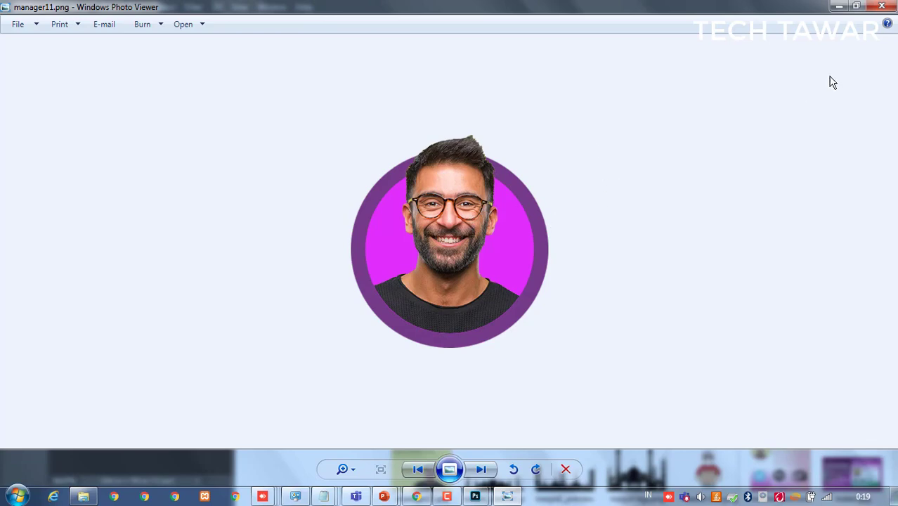
pyautogui.click(881, 7)
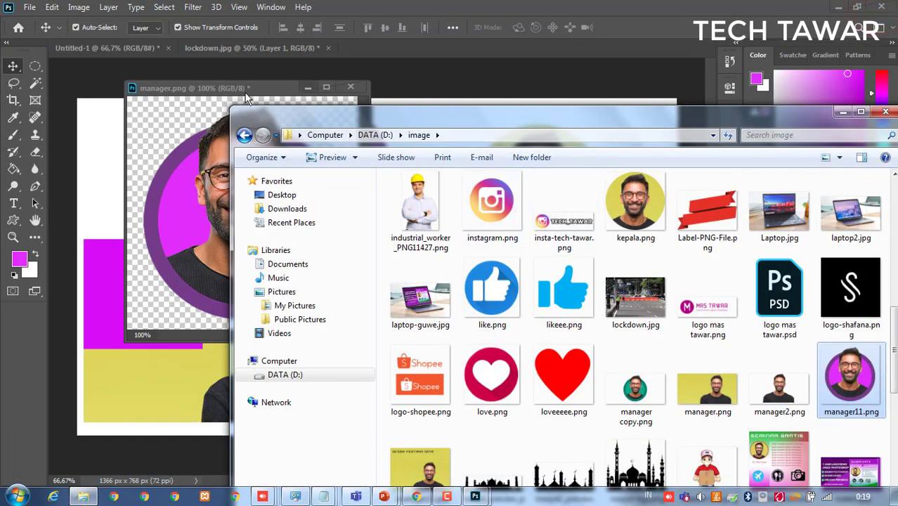
# Step: Return to Photoshop, save manager.png, and move its floating window clear of the purple circle in the Untitled-1 document
pyautogui.click(200, 86)
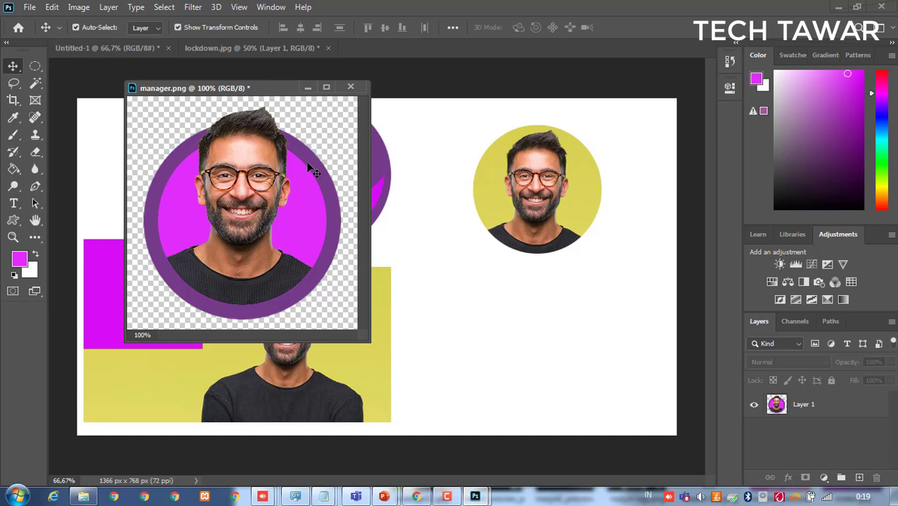
pyautogui.moveTo(251, 88); pyautogui.dragTo(502, 118)
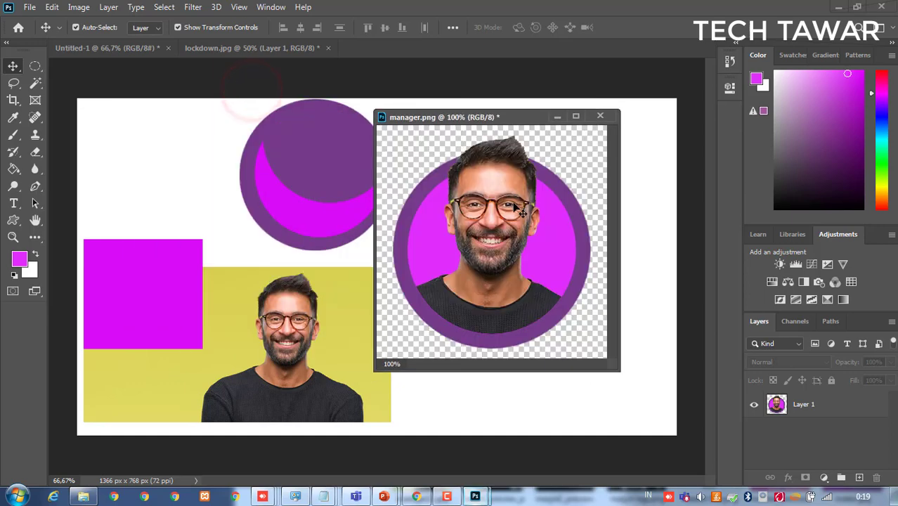
pyautogui.hotkey('ctrl', 's')
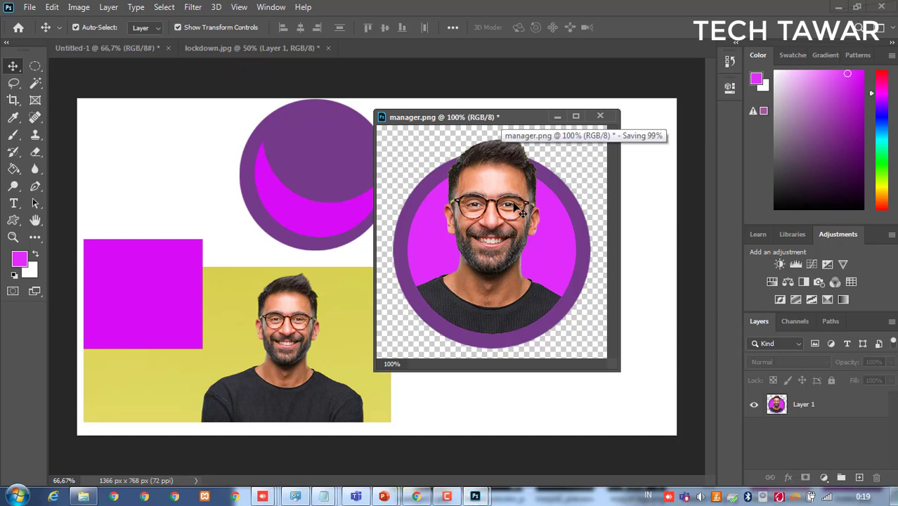
pyautogui.moveTo(506, 115); pyautogui.dragTo(562, 112)
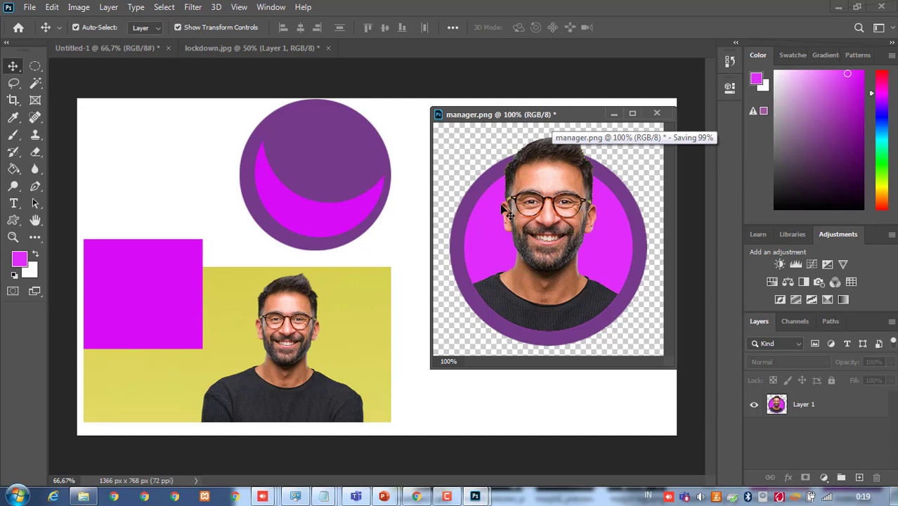